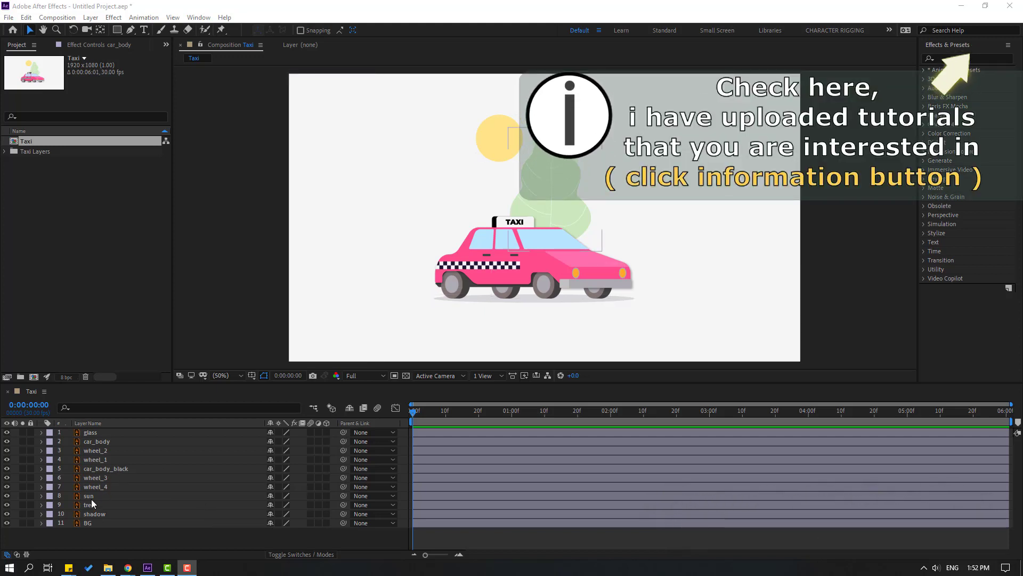
- Select the sun and tree layers and drag them together to a slightly new spot
{"action": "left_click", "coordinate": [93, 495]}
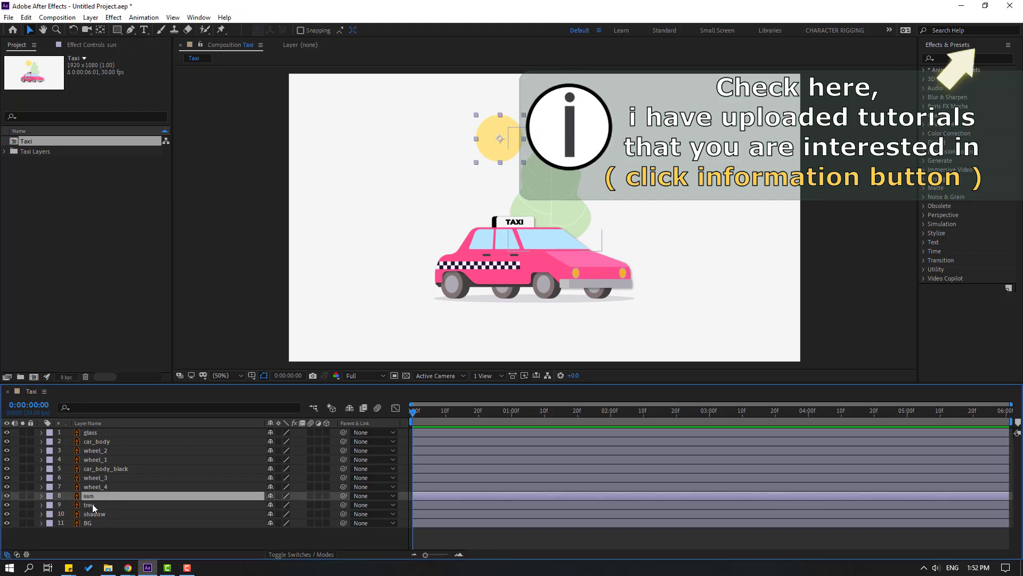
{"action": "left_click", "coordinate": [121, 504], "text": "shift"}
{"action": "mouse_move", "coordinate": [547, 213]}
{"action": "left_mouse_down"}
{"action": "mouse_move", "coordinate": [405, 229]}
{"action": "mouse_move", "coordinate": [541, 201]}
{"action": "mouse_move", "coordinate": [548, 213]}
{"action": "left_mouse_up"}
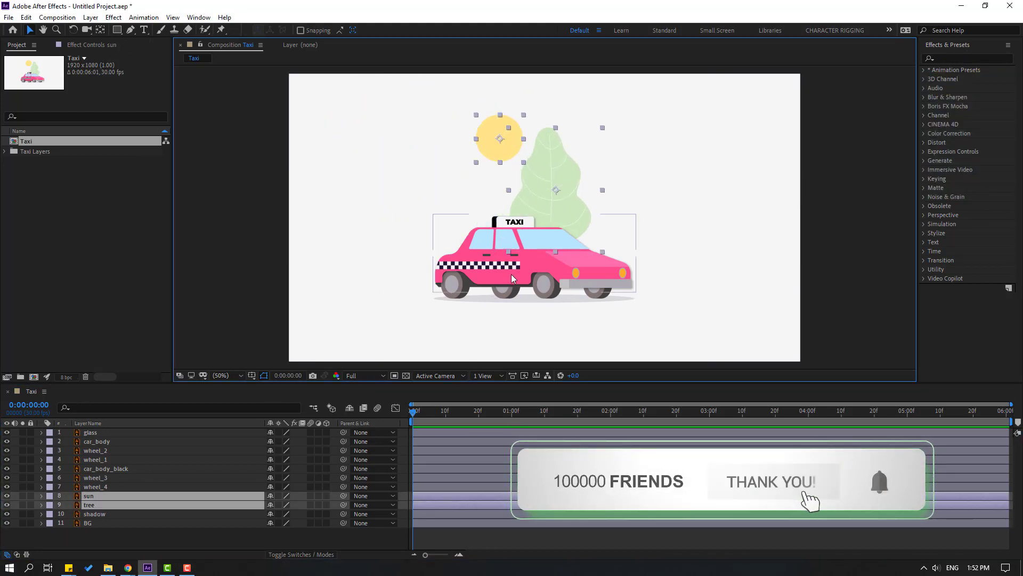
- Pre-compose the sun and tree layers into a new composition named 'BG_objects'
{"action": "right_click", "coordinate": [106, 507]}
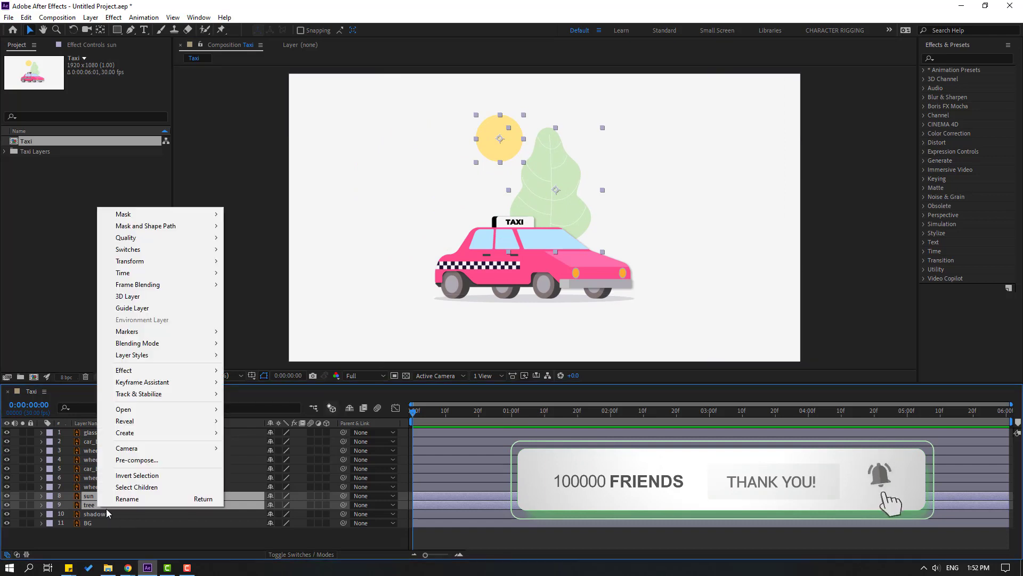
{"action": "left_click", "coordinate": [137, 460]}
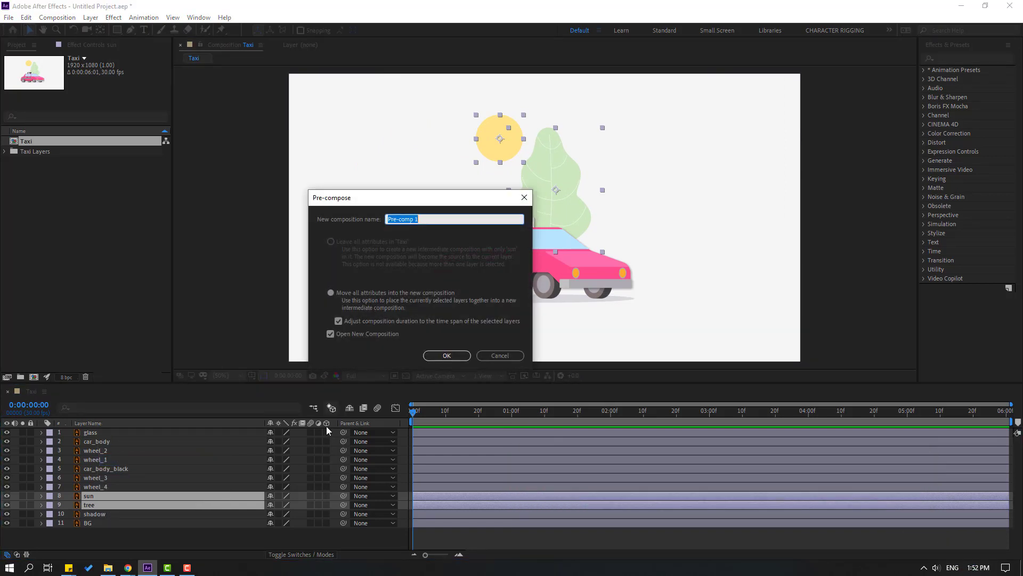
{"action": "type", "text": "BG_objects"}
{"action": "left_click", "coordinate": [446, 355]}
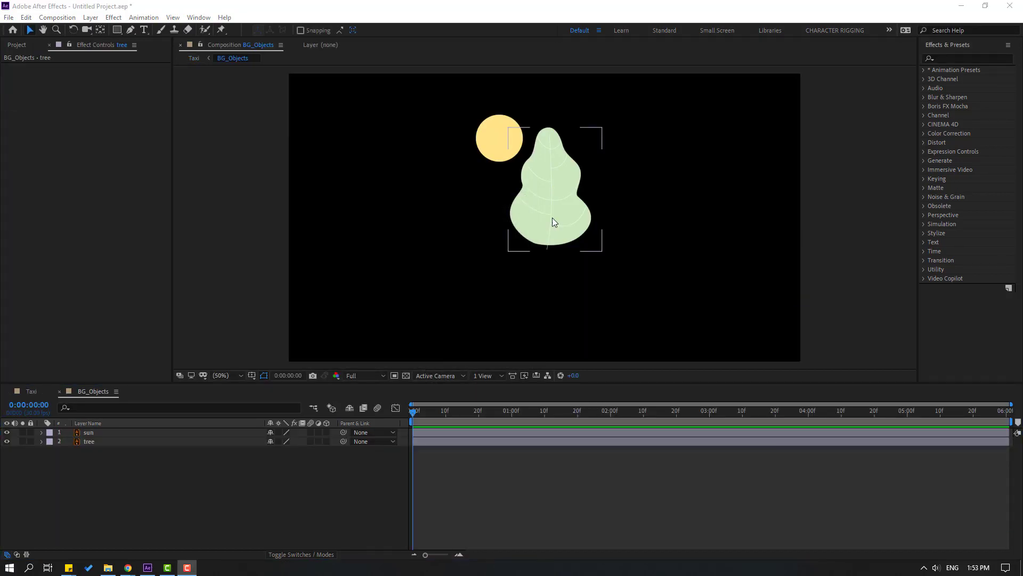
- Apply the Motion Tile effect to the tree layer with Output Width 2000
{"action": "left_click", "coordinate": [552, 222]}
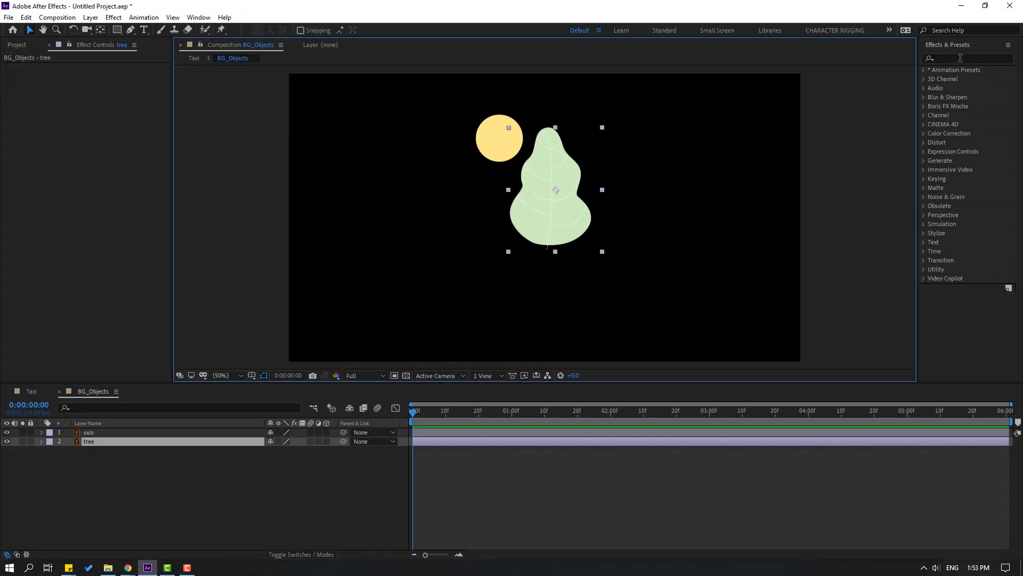
{"action": "left_click", "coordinate": [964, 58]}
{"action": "type", "text": "motion tile"}
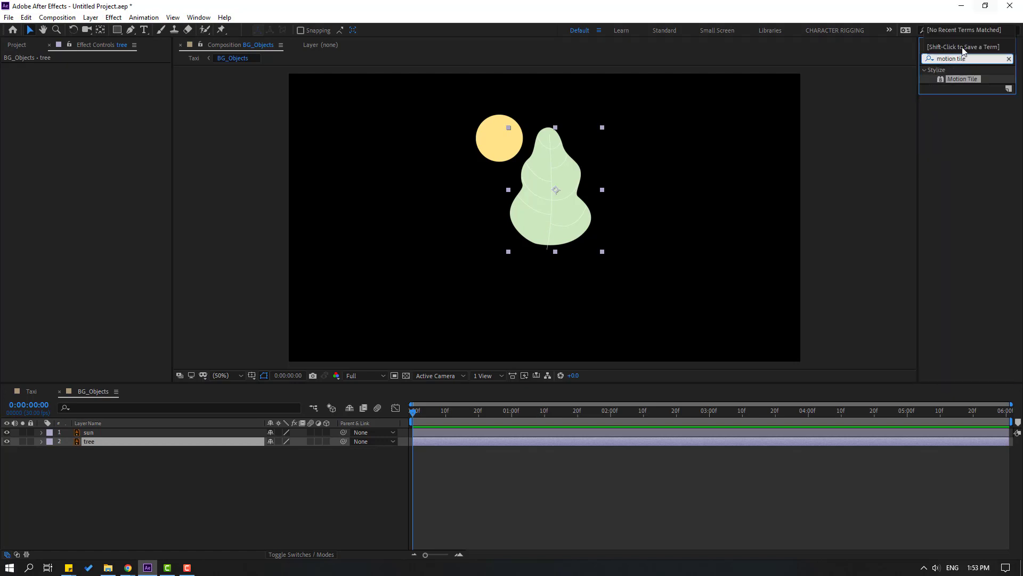
{"action": "left_click_drag", "start_coordinate": [954, 80], "coordinate": [90, 447]}
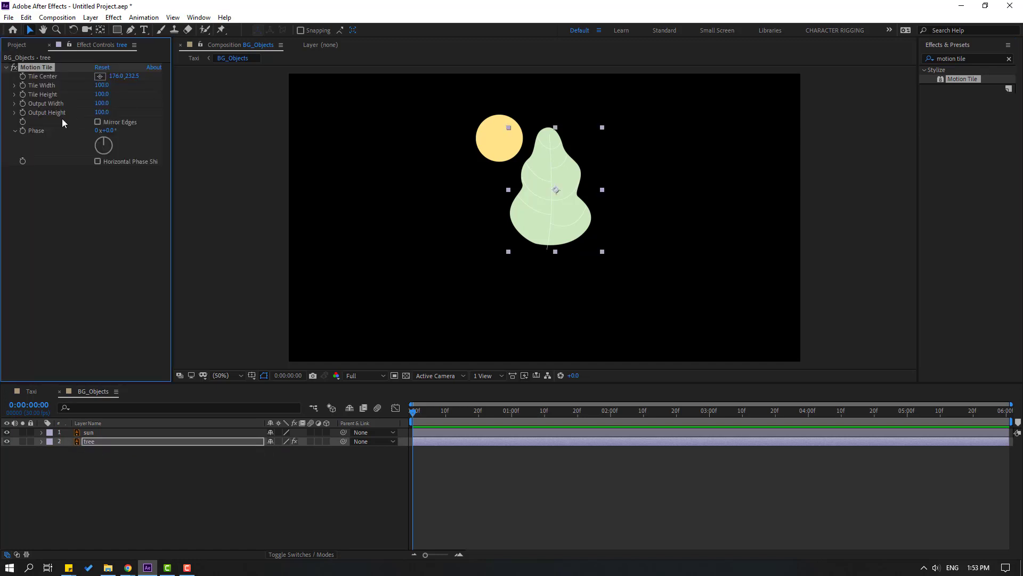
{"action": "mouse_move", "coordinate": [104, 105]}
{"action": "left_mouse_down"}
{"action": "mouse_move", "coordinate": [142, 102]}
{"action": "mouse_move", "coordinate": [105, 106]}
{"action": "left_mouse_up"}
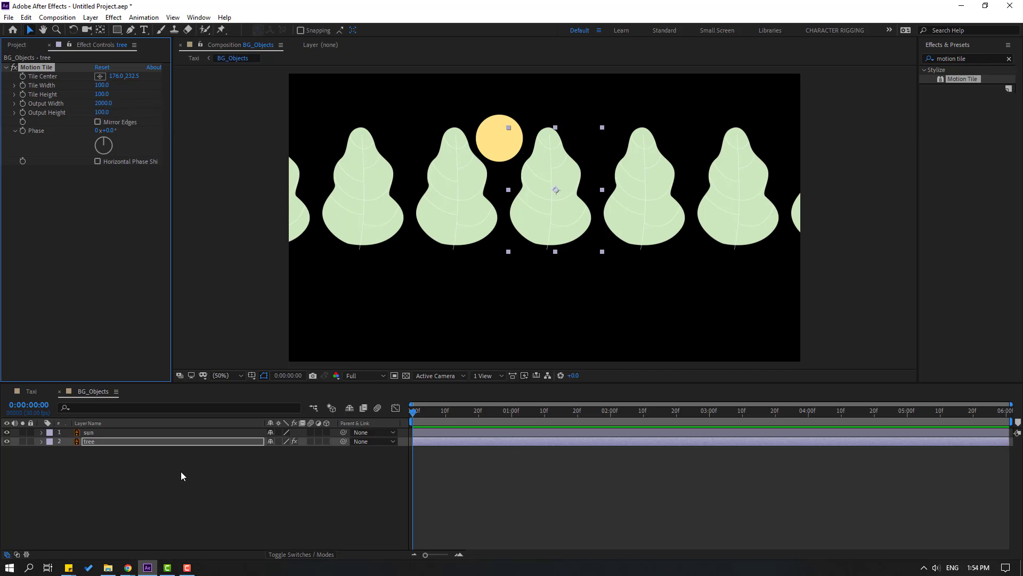
- Keyframe the tree's Position X from 2799 at 0:00 to 849 at 6:00 and preview
{"action": "key", "text": "p"}
{"action": "left_click", "coordinate": [71, 452]}
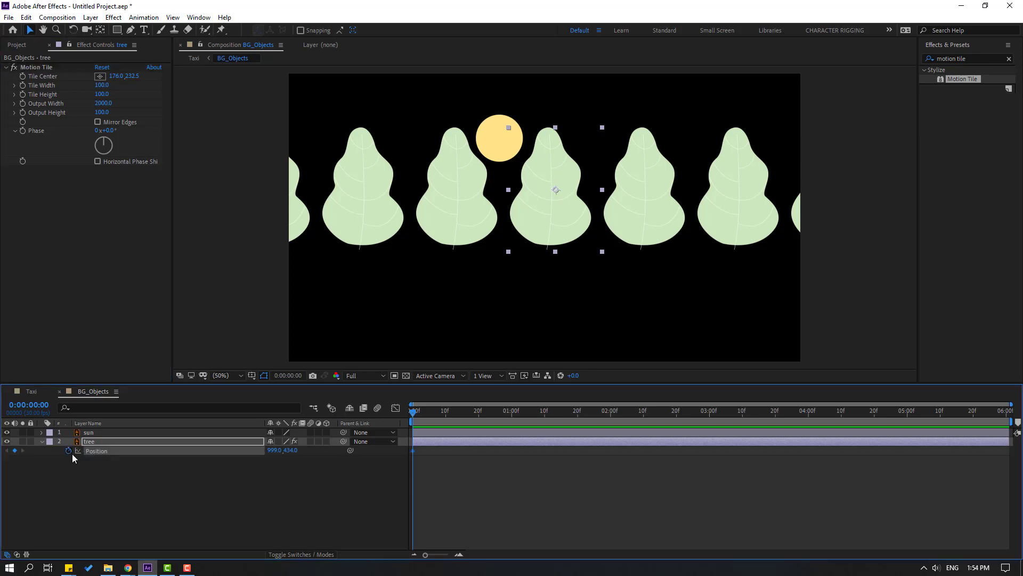
{"action": "left_click_drag", "start_coordinate": [273, 455], "coordinate": [372, 454]}
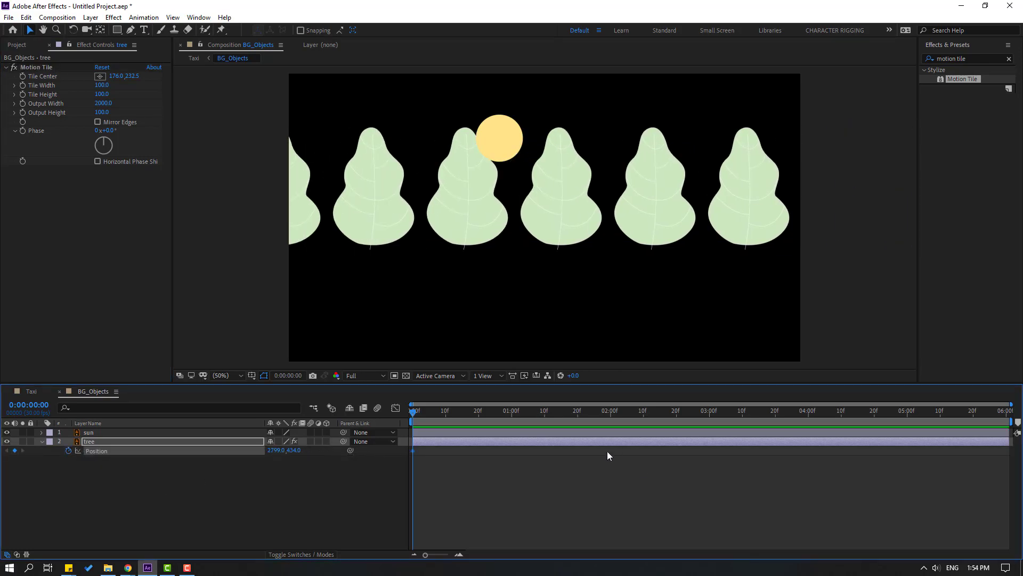
{"action": "left_click_drag", "start_coordinate": [890, 425], "coordinate": [1017, 425]}
{"action": "left_click_drag", "start_coordinate": [276, 455], "coordinate": [186, 464]}
{"action": "key", "text": "space"}
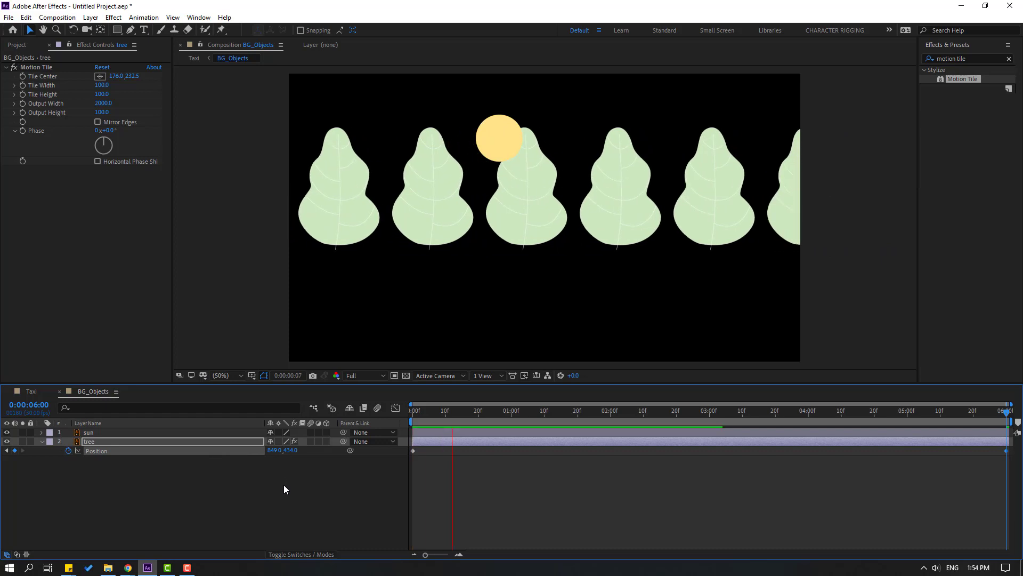
- Move the sun layer below the tree layer in the layer stack
{"action": "left_click", "coordinate": [108, 440]}
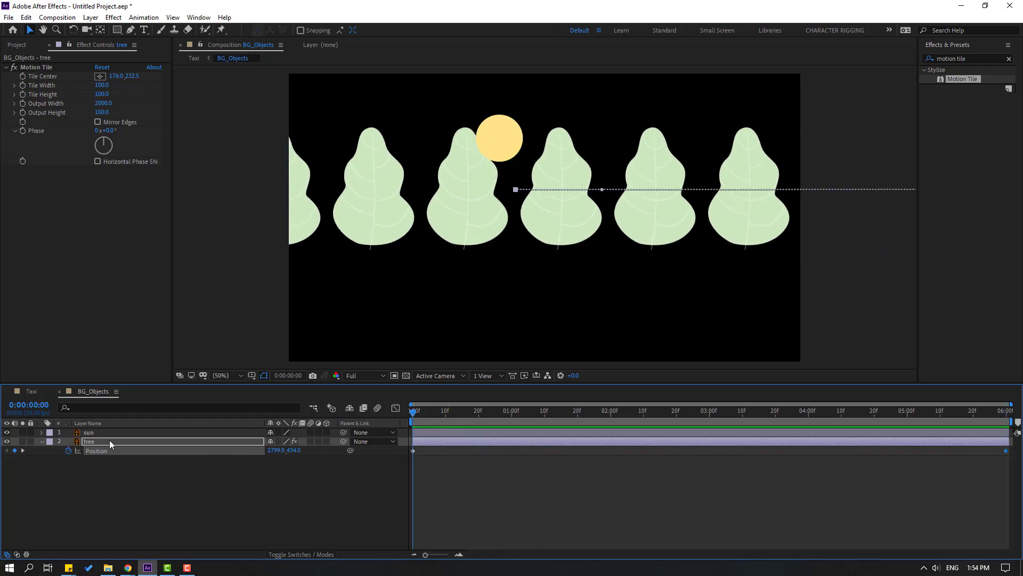
{"action": "left_click", "coordinate": [104, 438]}
{"action": "left_click_drag", "start_coordinate": [90, 436], "coordinate": [109, 465]}
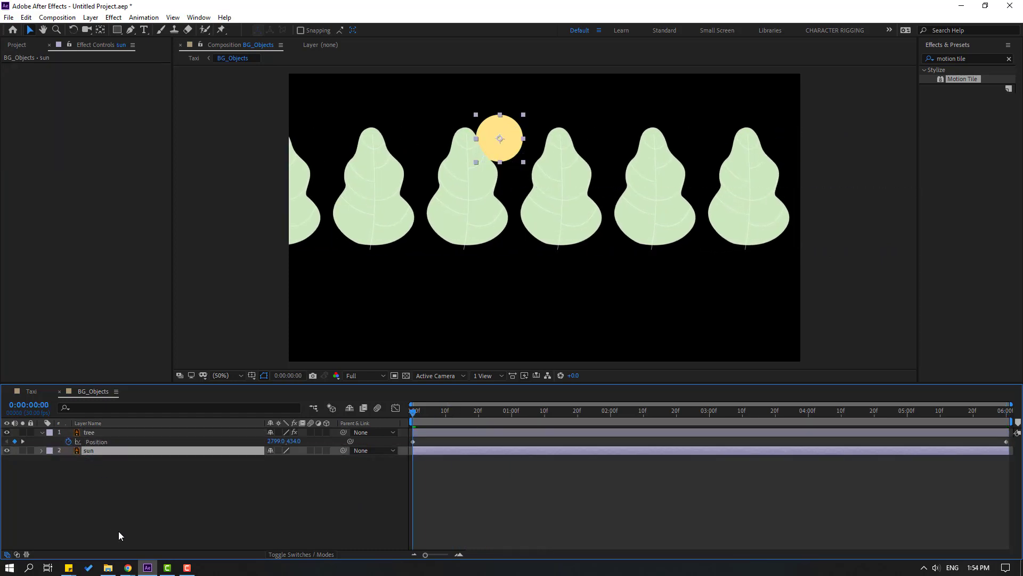
- Keyframe the sun's Position from 710.4,236.2 at 0s to 1099.4,236.2 at 6s, then preview
{"action": "left_click_drag", "start_coordinate": [496, 155], "coordinate": [474, 153]}
{"action": "key", "text": "p"}
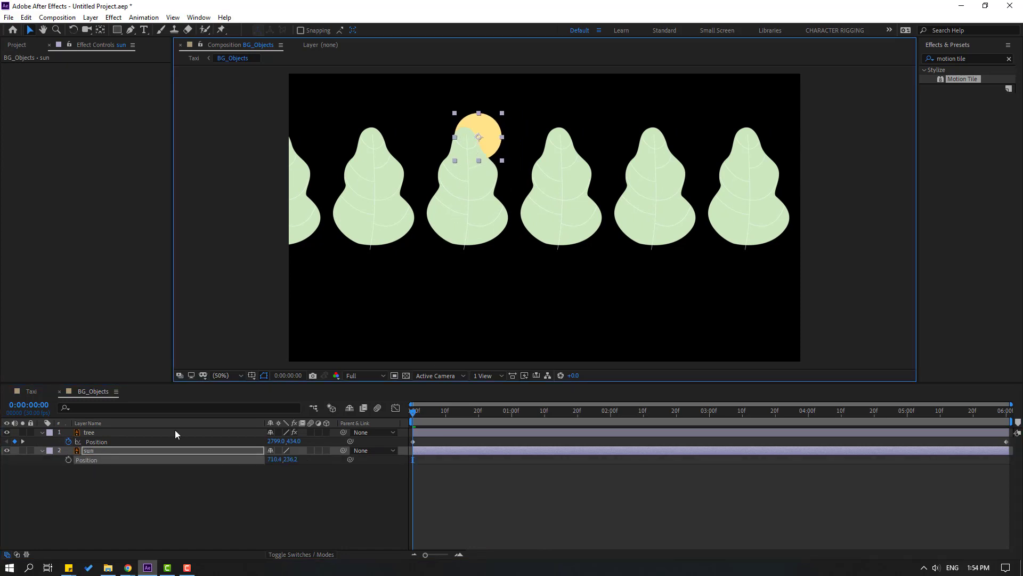
{"action": "left_click", "coordinate": [68, 459]}
{"action": "left_click_drag", "start_coordinate": [489, 421], "coordinate": [1006, 422]}
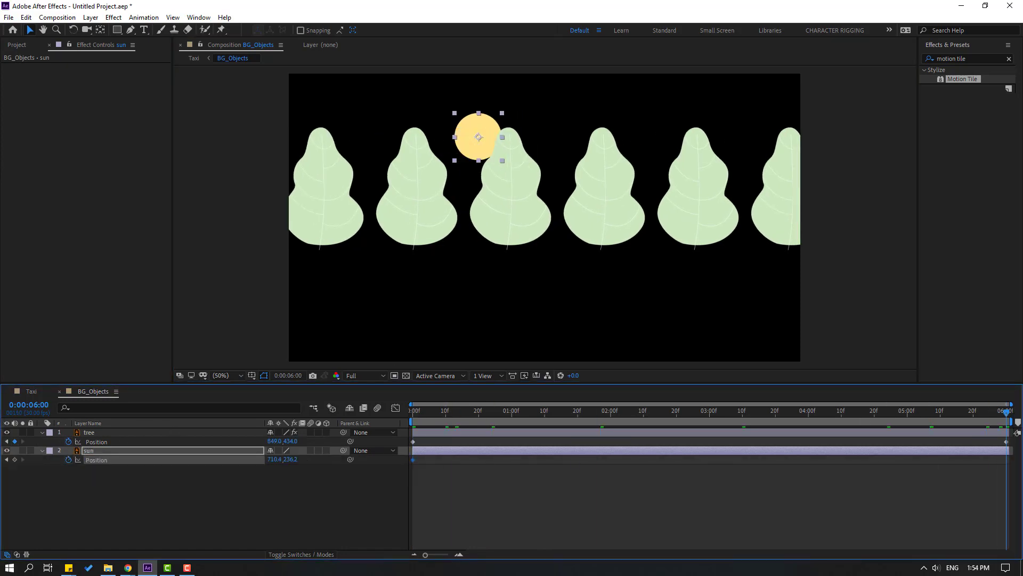
{"action": "left_click_drag", "start_coordinate": [274, 462], "coordinate": [467, 446]}
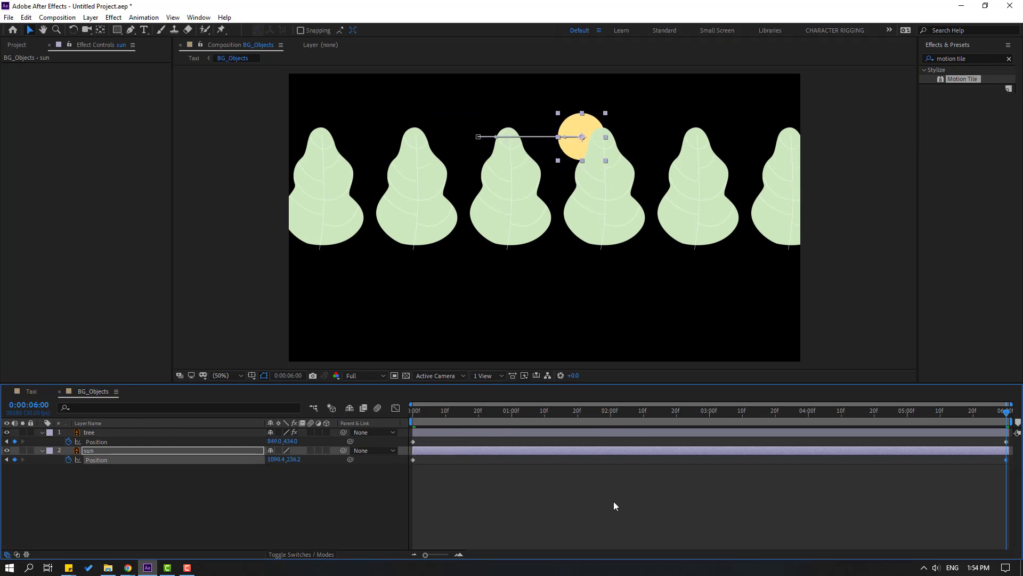
{"action": "key", "text": "space"}
{"action": "key", "text": "space"}
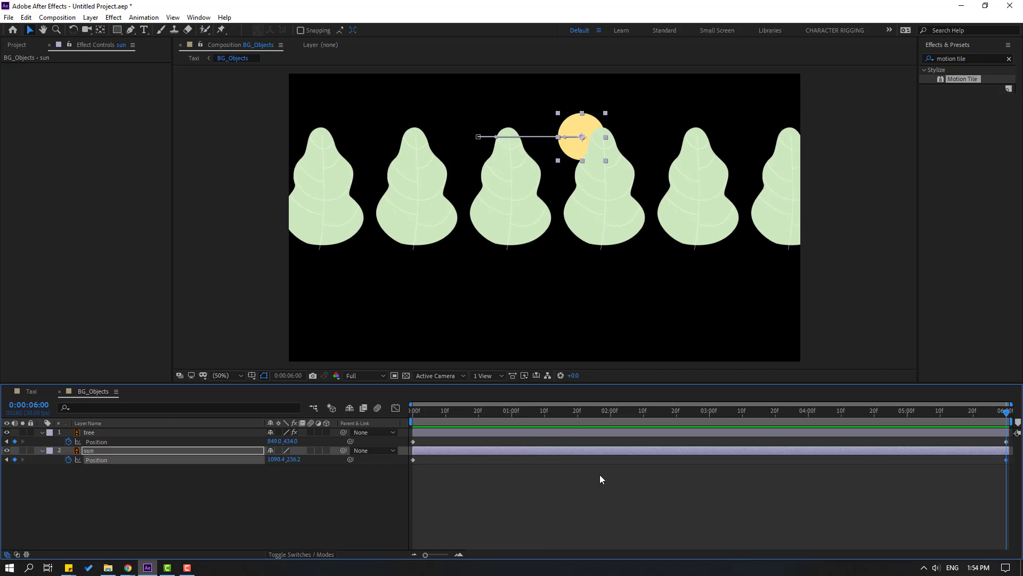
{"action": "key", "text": "space"}
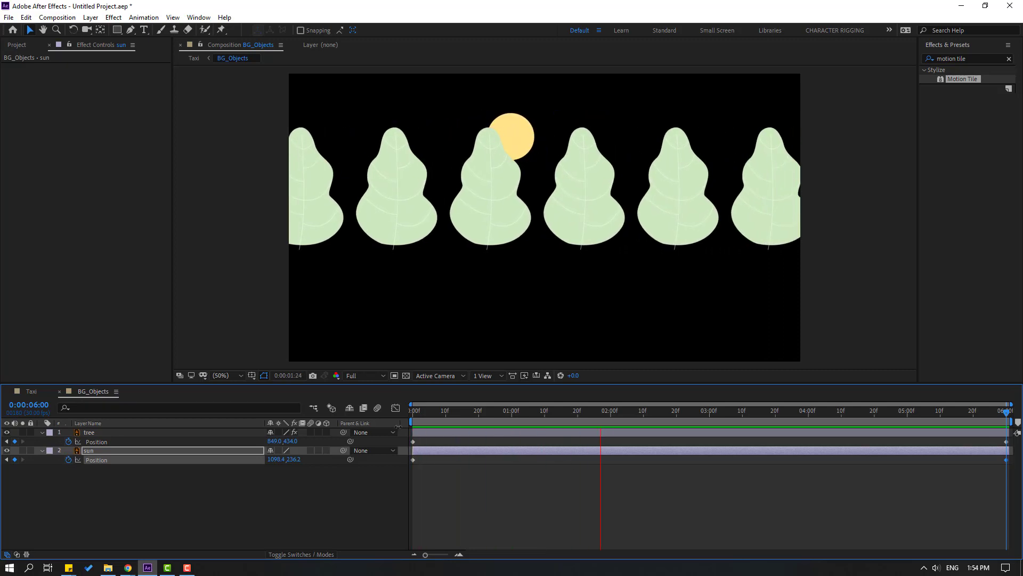
{"action": "key", "text": "space"}
- In the Taxi composition, drag the BG_objects layer lower in the viewer
{"action": "left_click", "coordinate": [169, 469]}
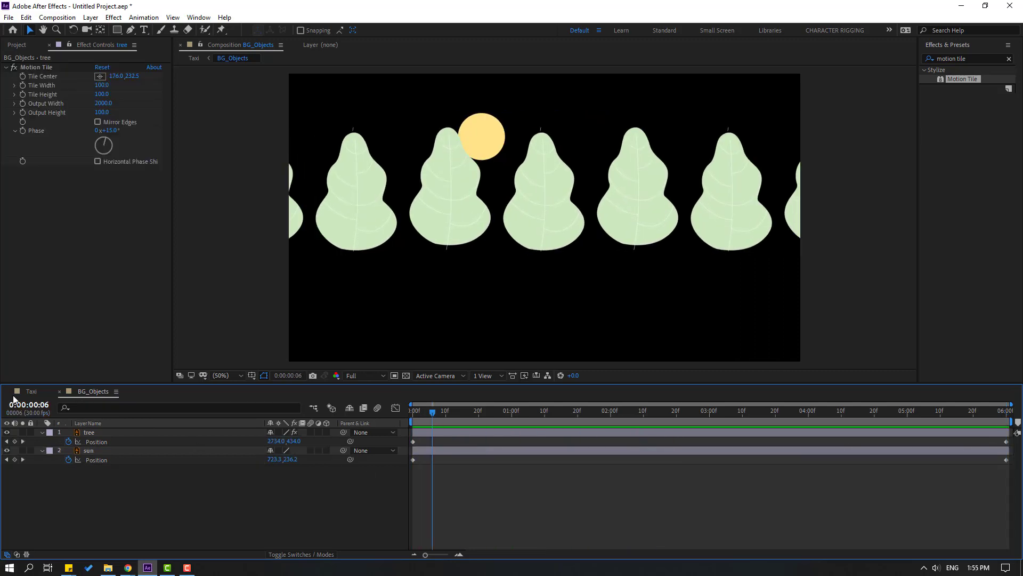
{"action": "left_click", "coordinate": [31, 391]}
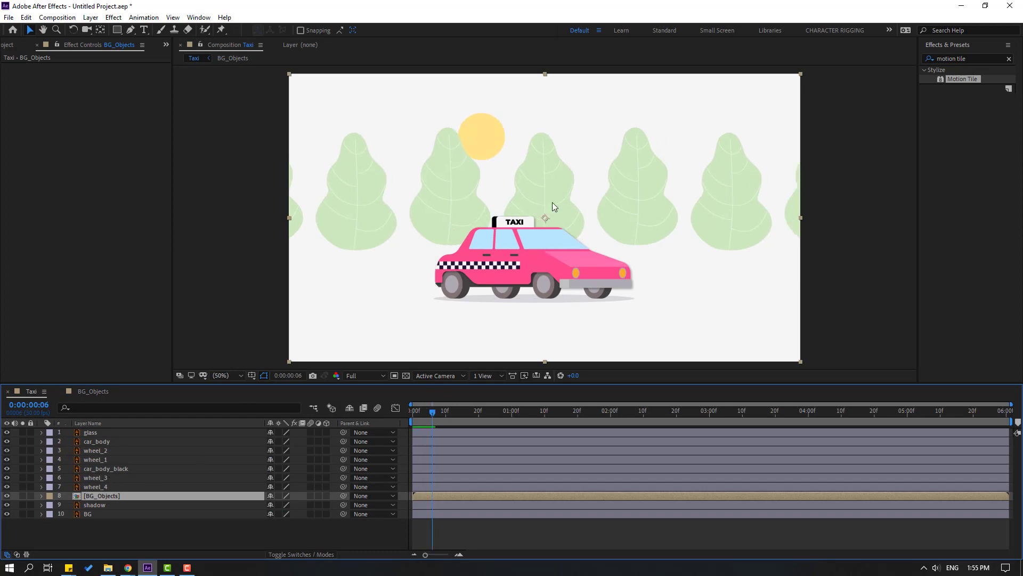
{"action": "left_click_drag", "start_coordinate": [552, 202], "coordinate": [537, 240]}
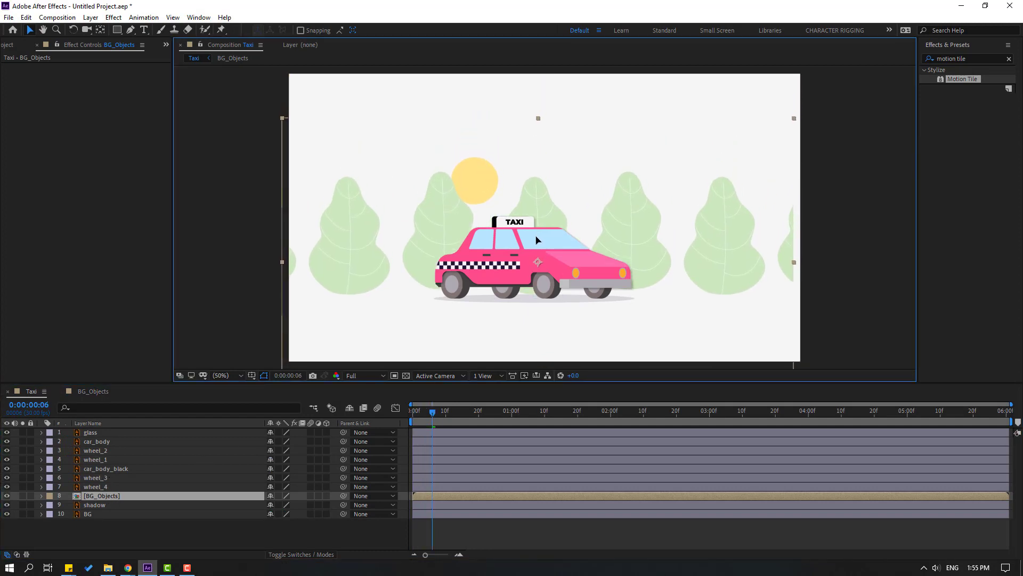
- Parent car_body_black to car_body and return to the first frame
{"action": "left_click", "coordinate": [540, 249]}
{"action": "left_click", "coordinate": [113, 470]}
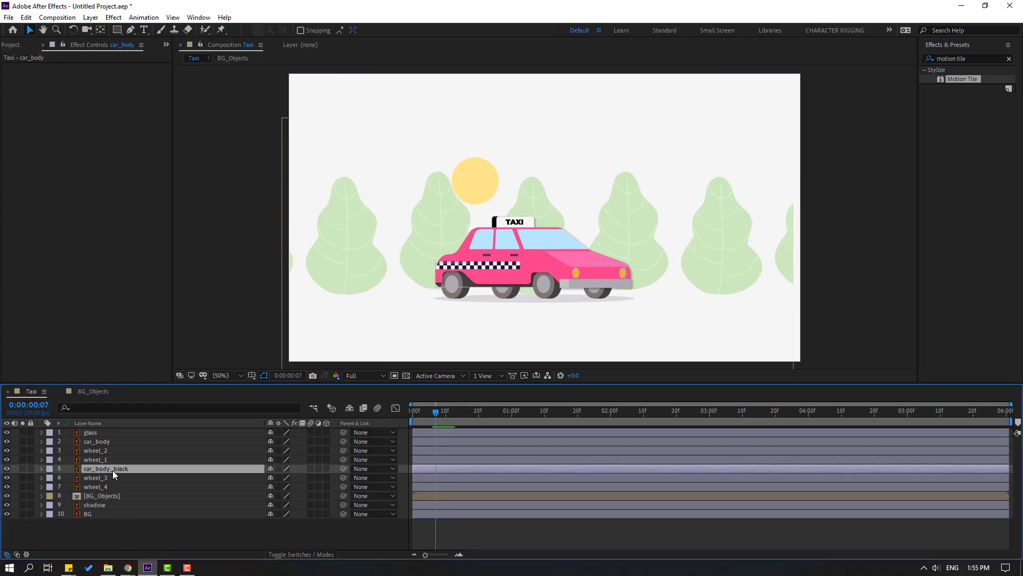
{"action": "left_click_drag", "start_coordinate": [343, 469], "coordinate": [92, 442]}
{"action": "left_click", "coordinate": [96, 442]}
{"action": "key", "text": "Home"}
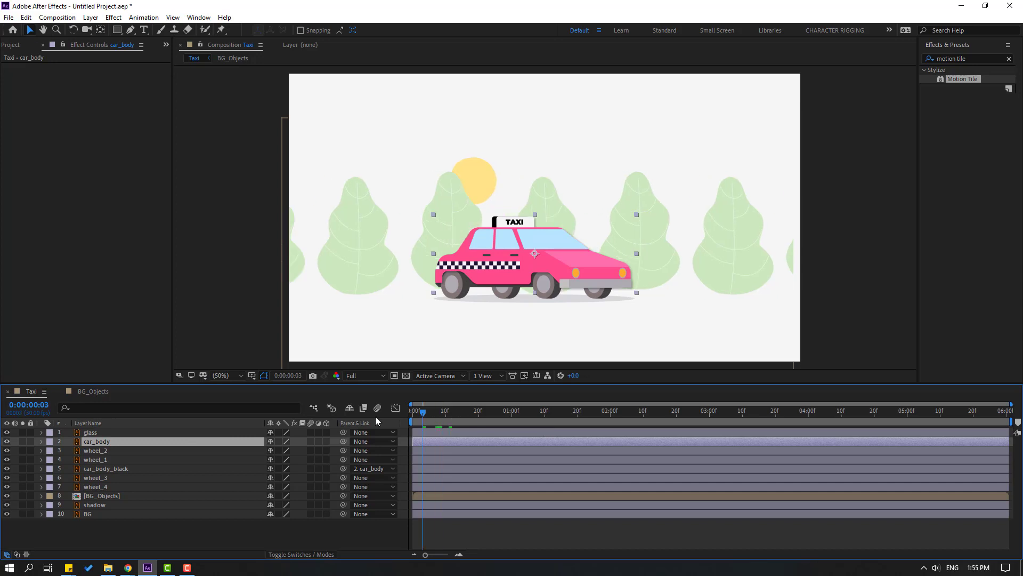
- Key car_body's Position at 0, 10 and 20 frames, raising it to Y 673.5
{"action": "key", "text": "p"}
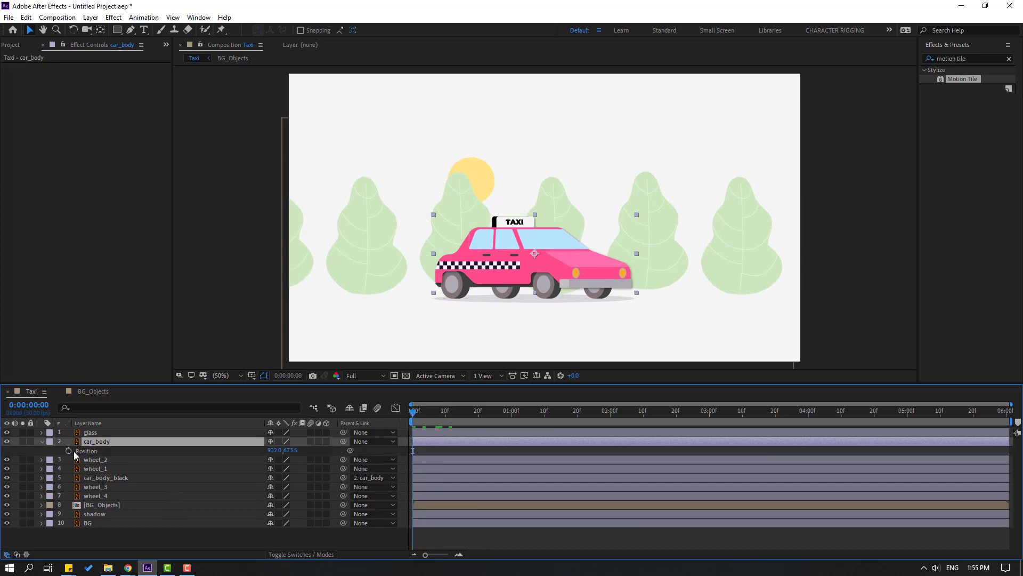
{"action": "left_click", "coordinate": [69, 451]}
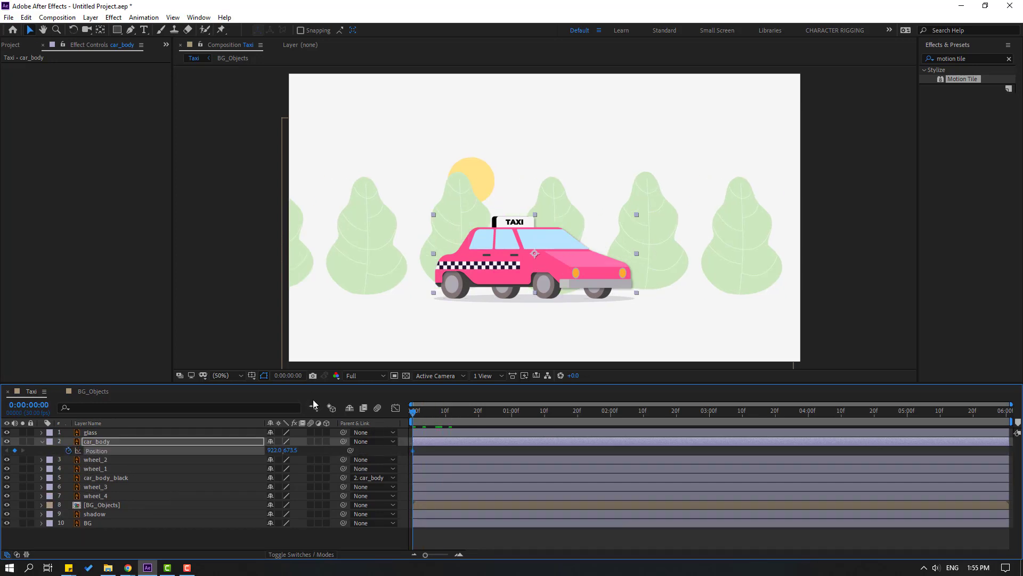
{"action": "key", "text": "shift+Page_Down"}
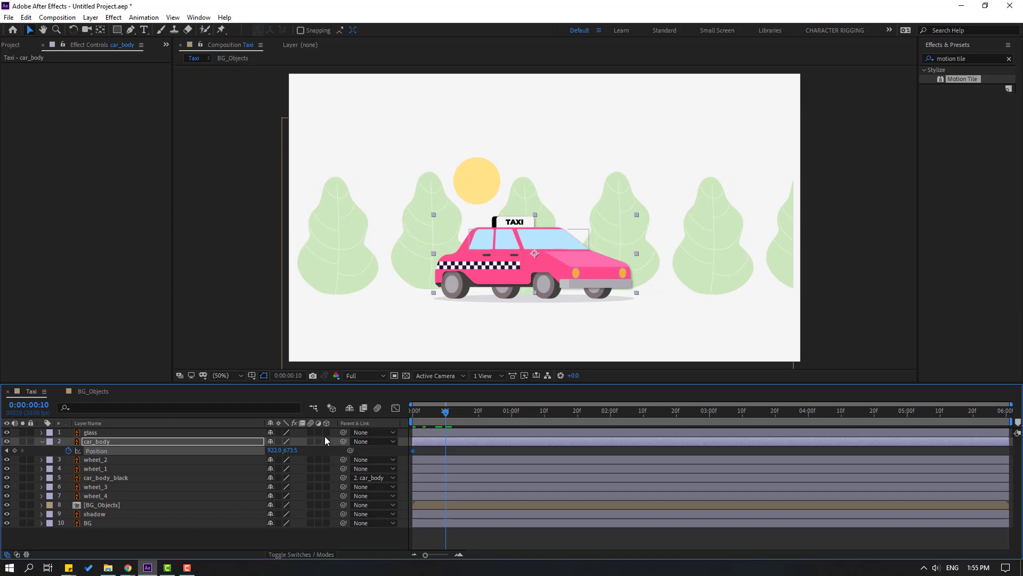
{"action": "scroll", "coordinate": [457, 309], "scroll_direction": "up", "scroll_amount": 4}
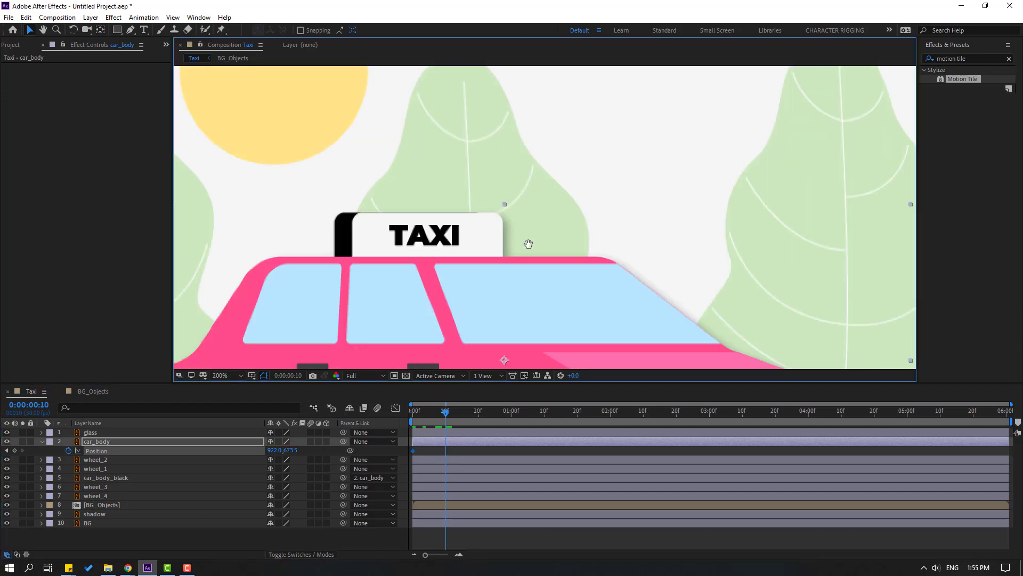
{"action": "left_click_drag", "start_coordinate": [528, 276], "coordinate": [532, 284]}
{"action": "key", "text": "Up"}
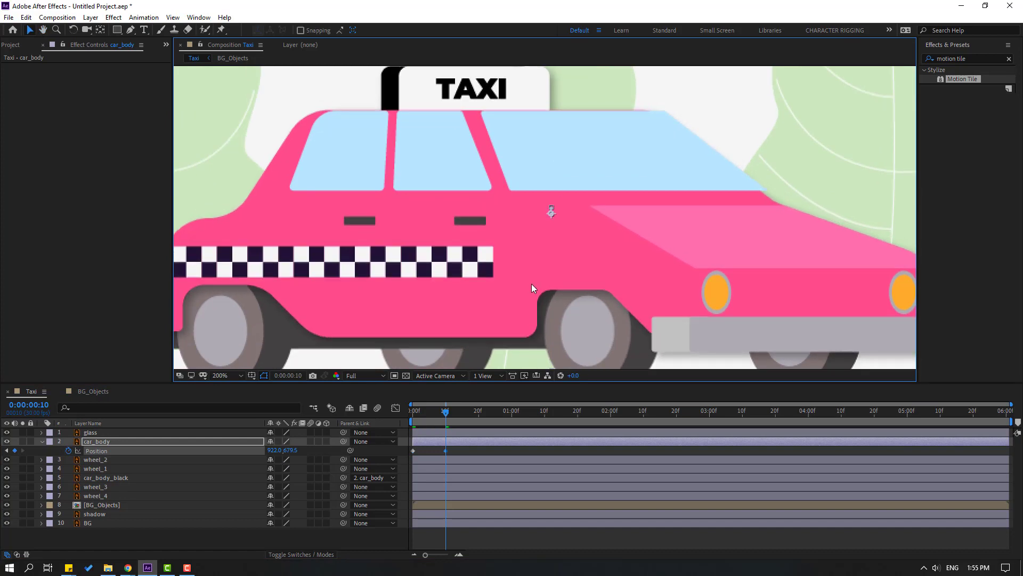
{"action": "key", "text": "shift+Page_Down"}
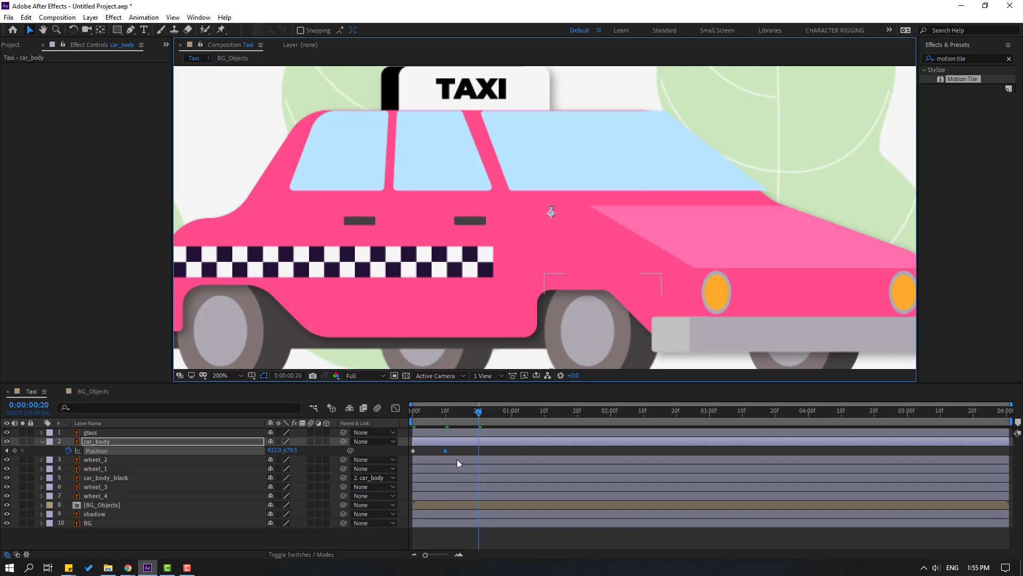
{"action": "left_click", "coordinate": [414, 451]}
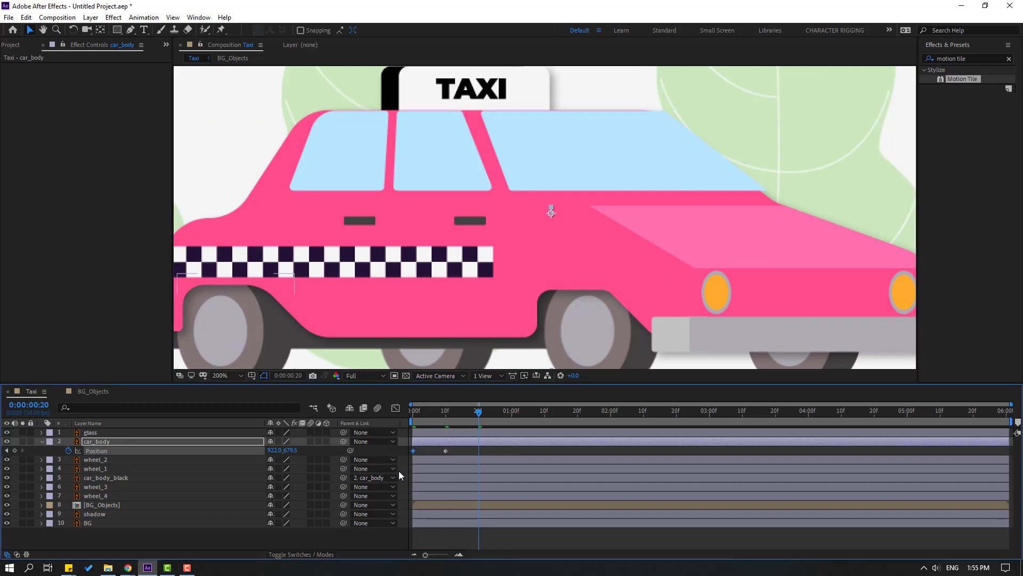
{"action": "key", "text": "Up"}
{"action": "key", "text": "Up"}
{"action": "key", "text": "Up"}
{"action": "key", "text": "Up"}
{"action": "key", "text": "Up"}
{"action": "key", "text": "Up"}
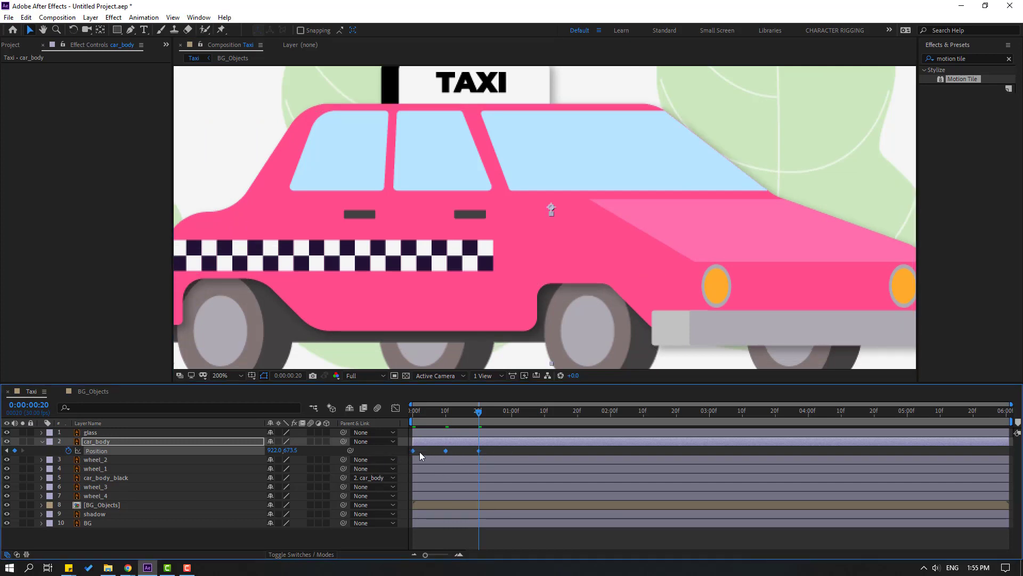
- Apply Easy Ease to the three Position keyframes and preview the bounce
{"action": "right_click", "coordinate": [413, 451]}
{"action": "mouse_move", "coordinate": [494, 449]}
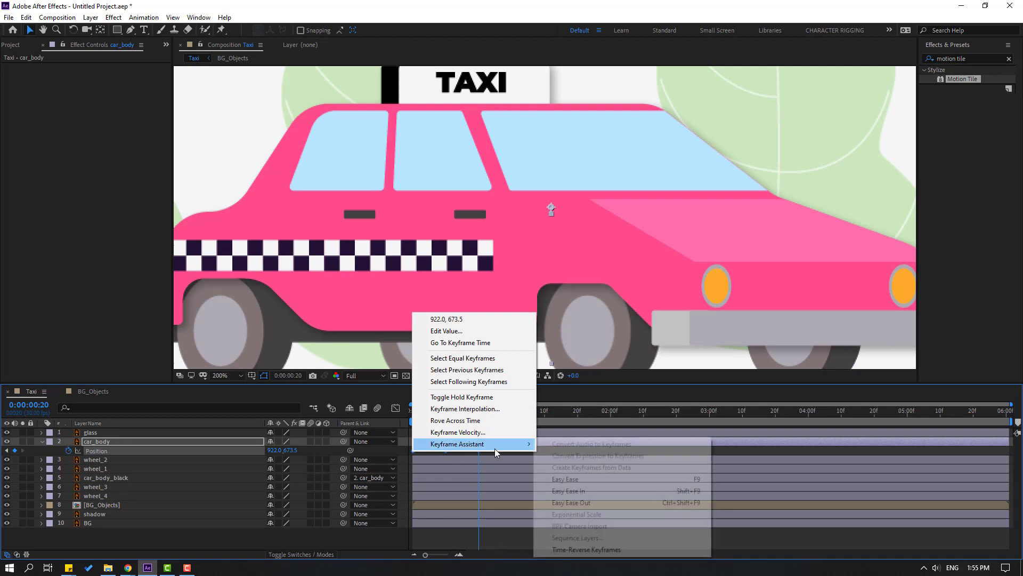
{"action": "left_click", "coordinate": [562, 479]}
{"action": "left_click", "coordinate": [522, 543]}
{"action": "key", "text": "space"}
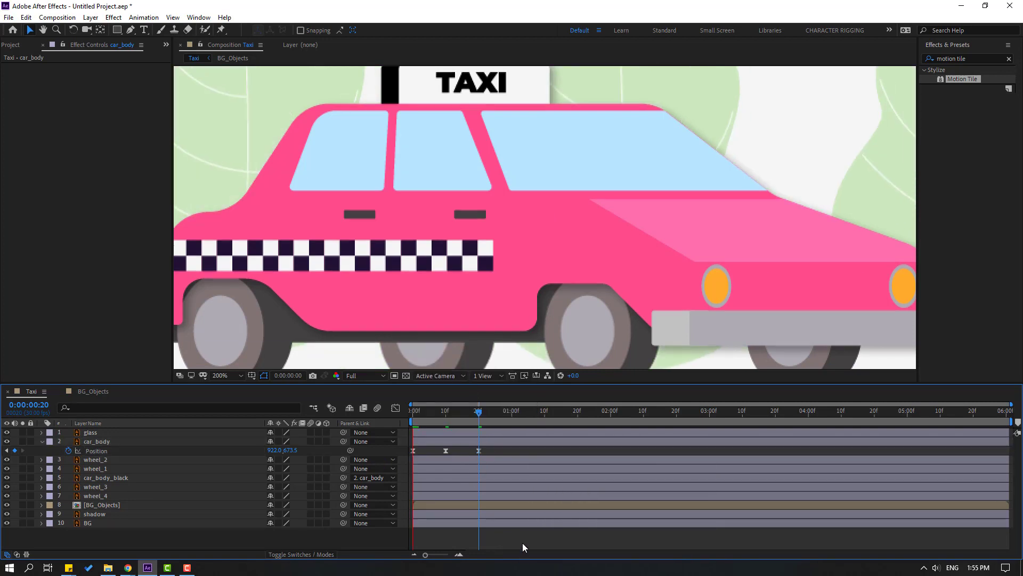
{"action": "key", "text": "space"}
{"action": "left_click", "coordinate": [489, 451]}
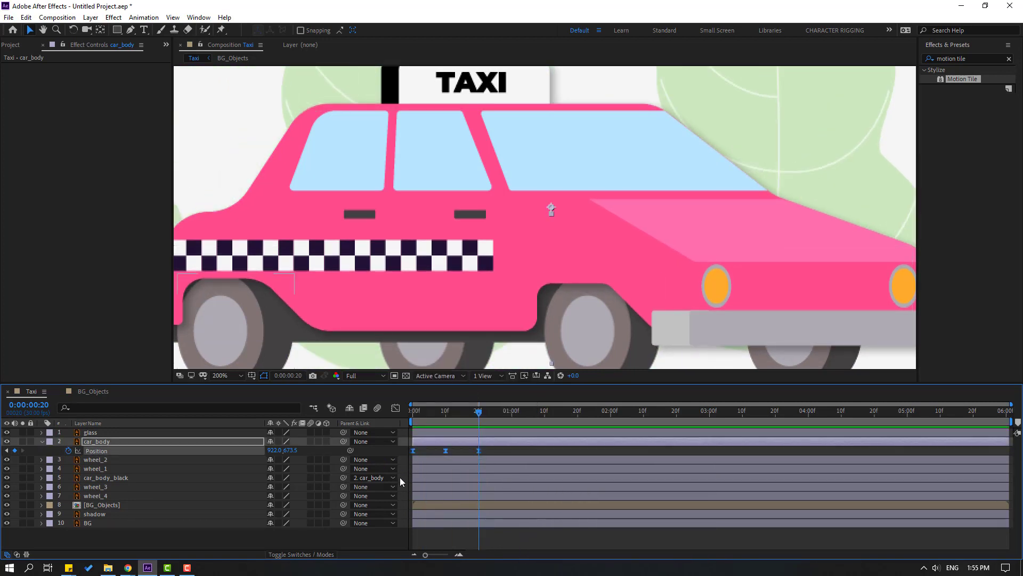
{"action": "key", "text": "Home"}
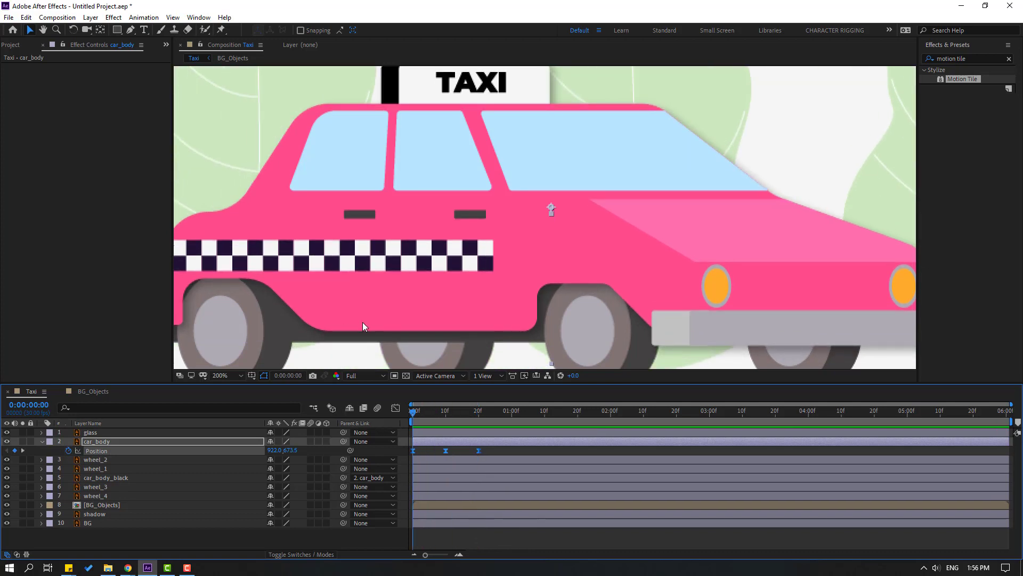
{"action": "key", "text": "comma"}
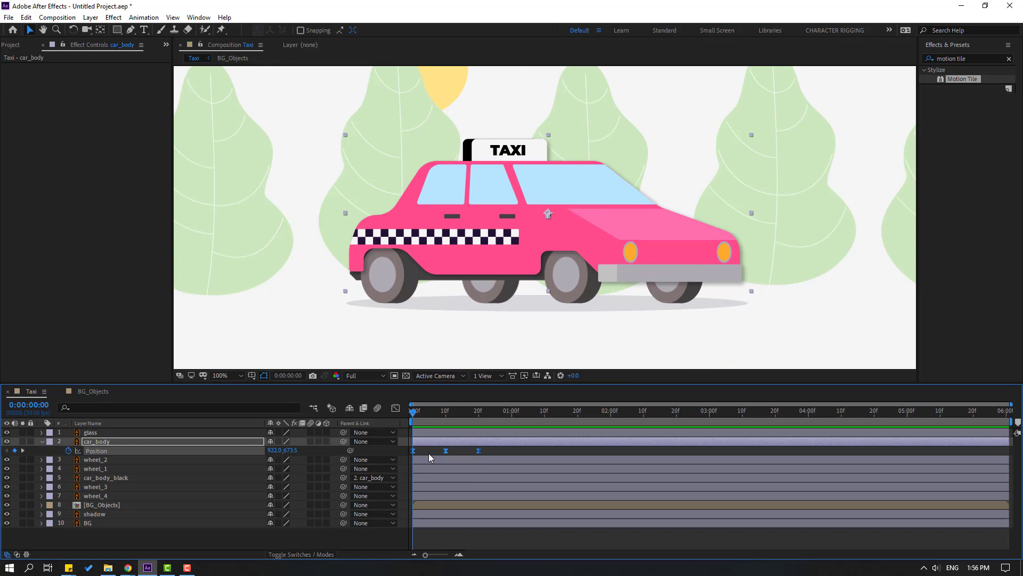
- Add a loopOutDuration(type = "cycle") expression to car_body's Position and preview
{"action": "left_click", "coordinate": [69, 450], "text": "alt"}
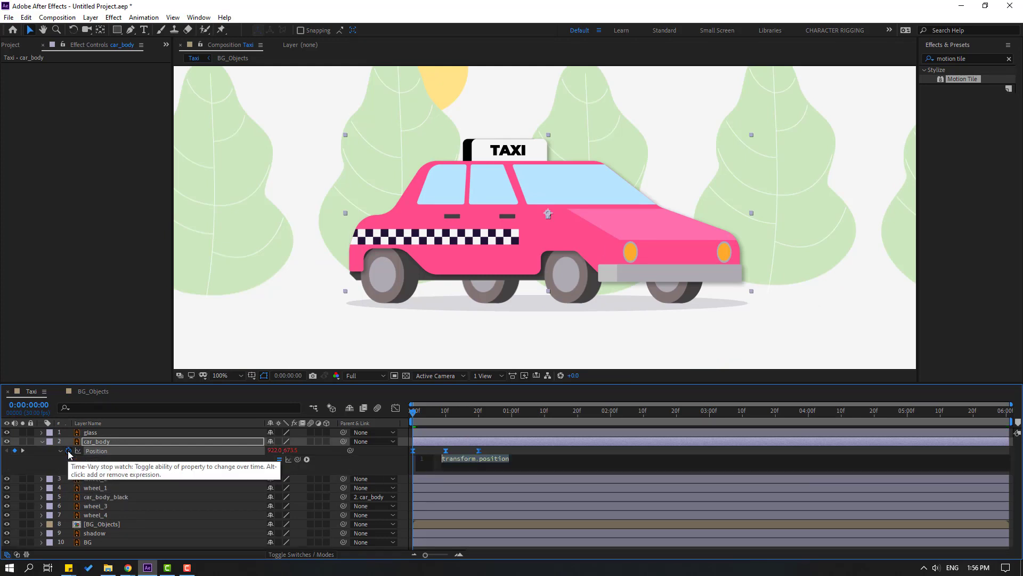
{"action": "left_click", "coordinate": [307, 459]}
{"action": "mouse_move", "coordinate": [373, 405]}
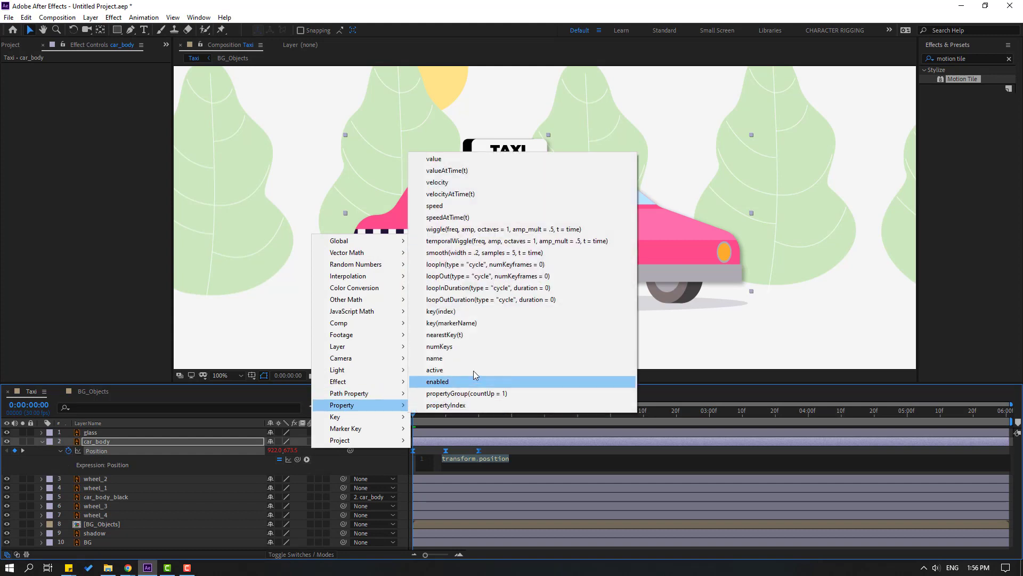
{"action": "left_click", "coordinate": [513, 300]}
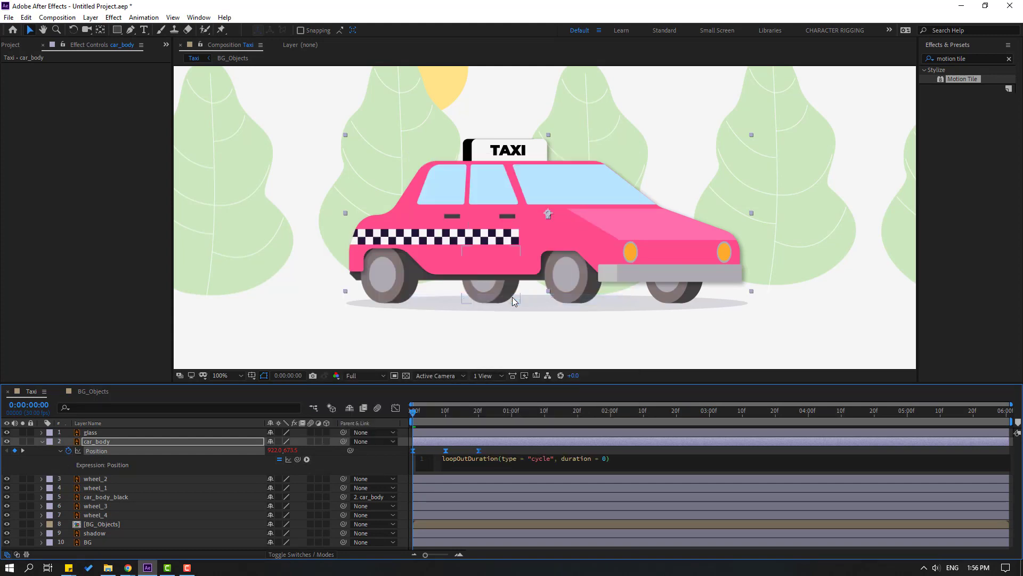
{"action": "left_click", "coordinate": [780, 453]}
{"action": "scroll", "coordinate": [465, 305], "scroll_direction": "down", "scroll_amount": 1}
{"action": "key", "text": "space"}
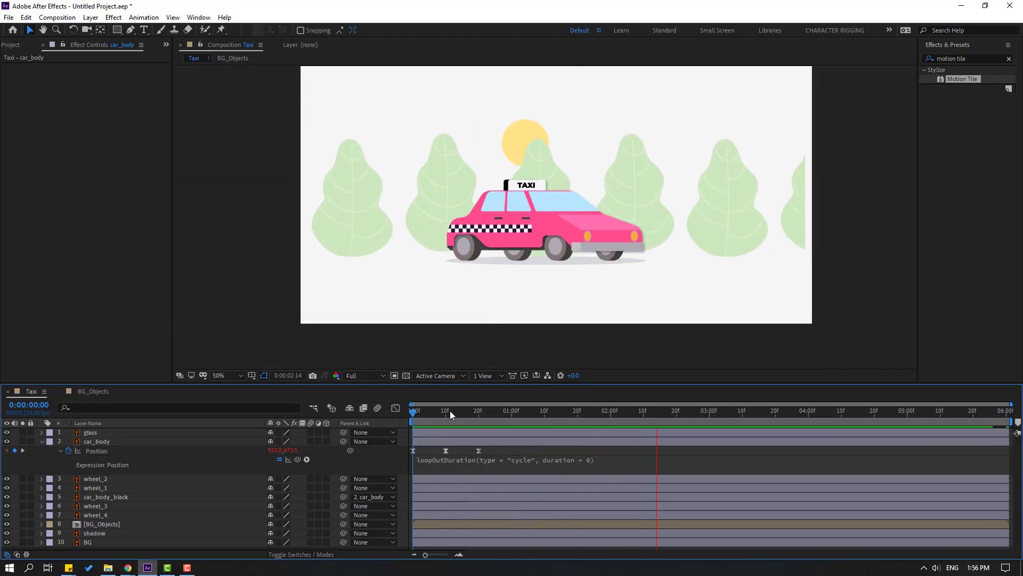
- Compress car_body's Position keyframes into a shorter span and preview the faster bounce
{"action": "key", "text": "space"}
{"action": "left_click_drag", "start_coordinate": [488, 449], "coordinate": [393, 457]}
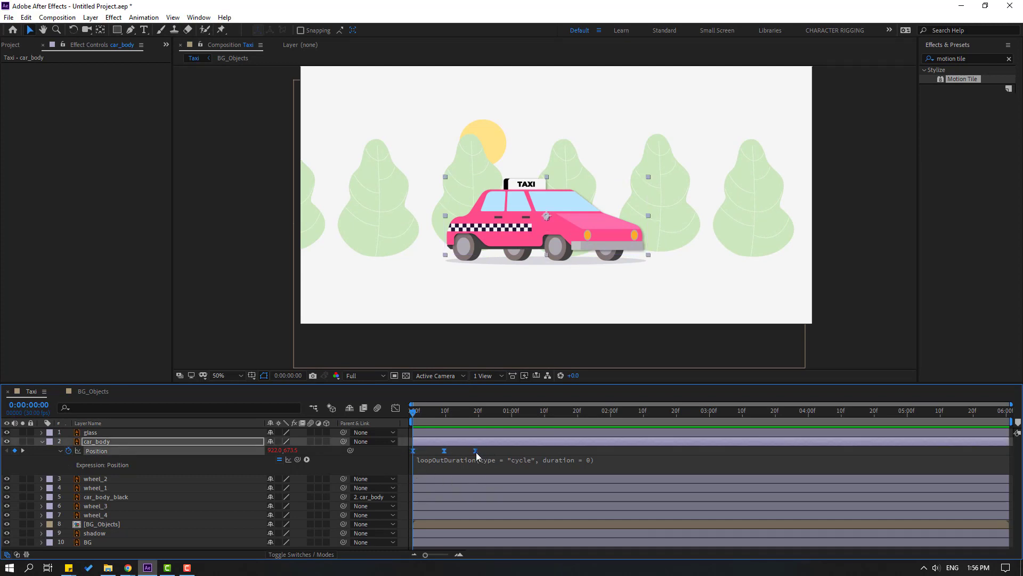
{"action": "left_click_drag", "start_coordinate": [476, 456], "coordinate": [461, 456]}
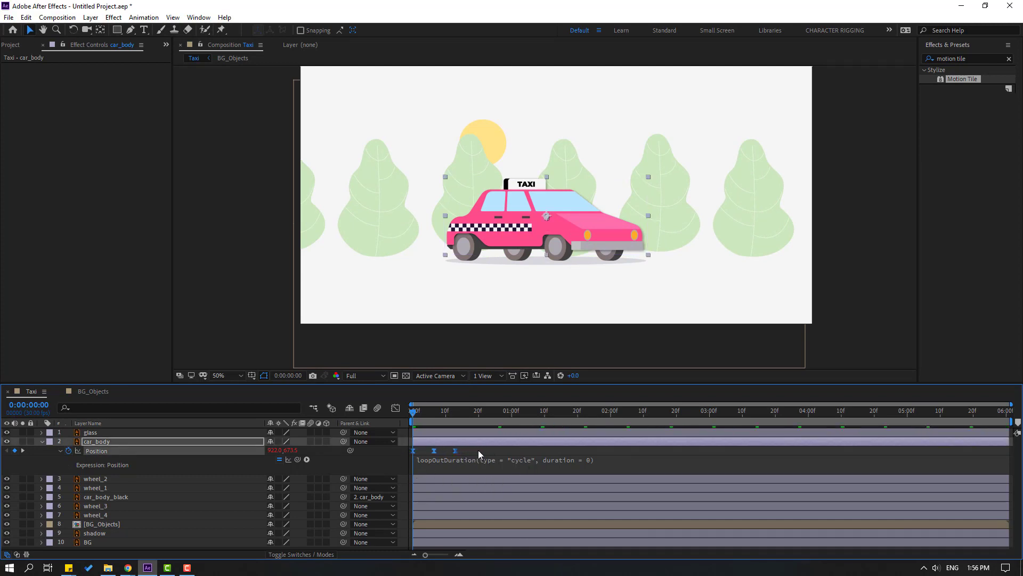
{"action": "left_click", "coordinate": [478, 451]}
{"action": "key", "text": "space"}
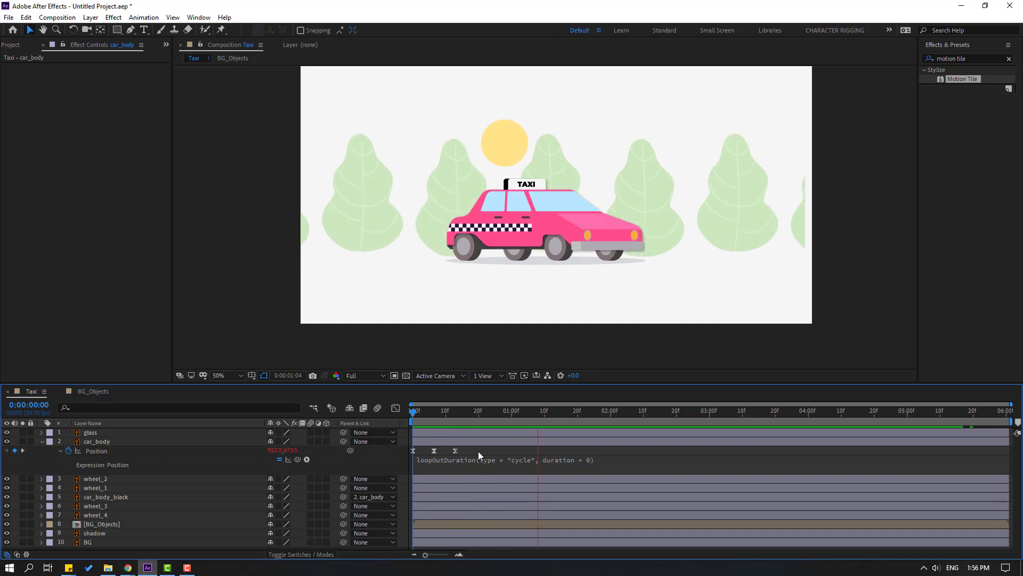
{"action": "key", "text": "space"}
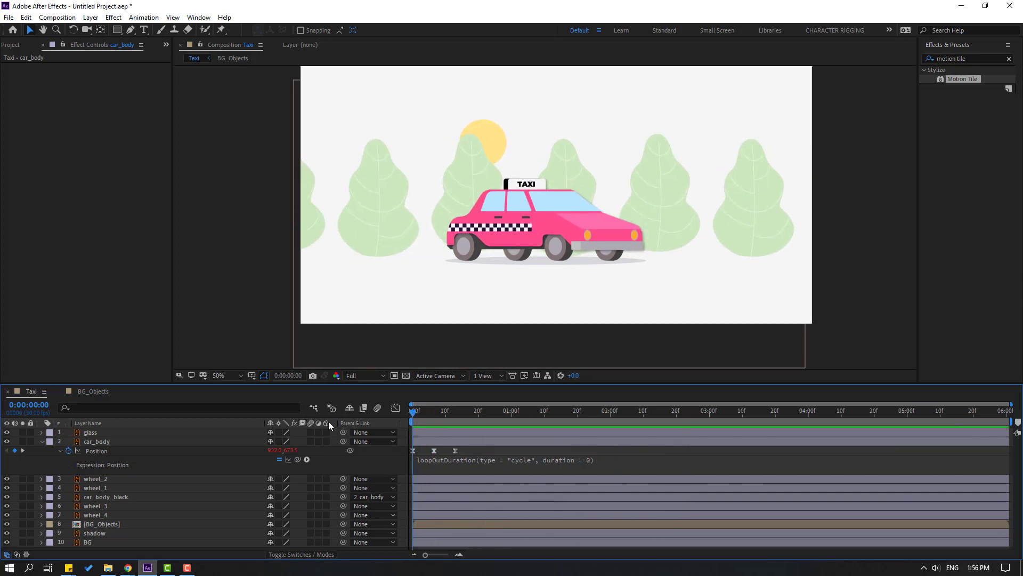
{"action": "key", "text": "u"}
{"action": "left_click", "coordinate": [90, 434]}
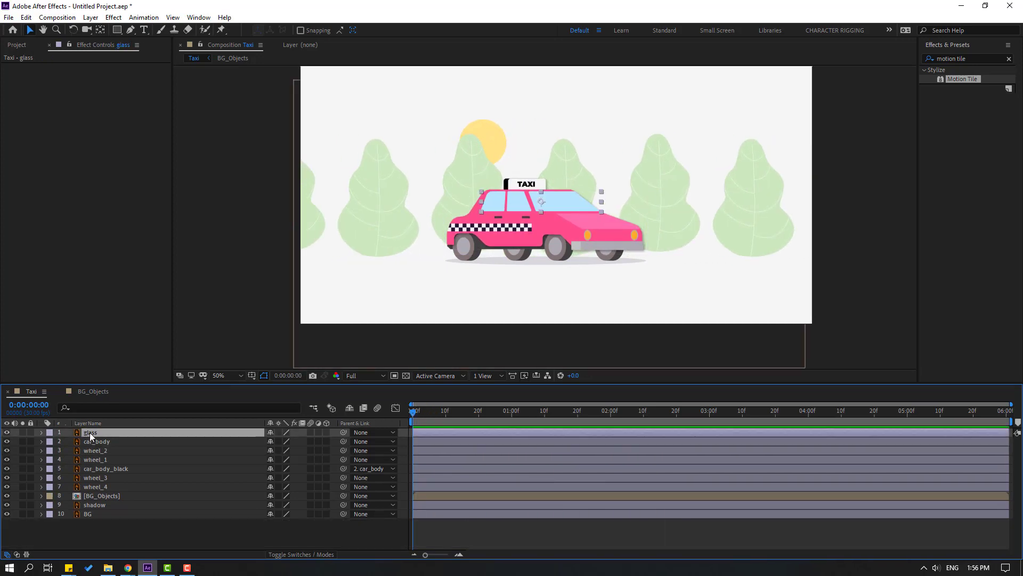
- Pre-compose the glass layer into a new composition named 'GLASS'
{"action": "right_click", "coordinate": [90, 434]}
{"action": "left_click", "coordinate": [129, 386]}
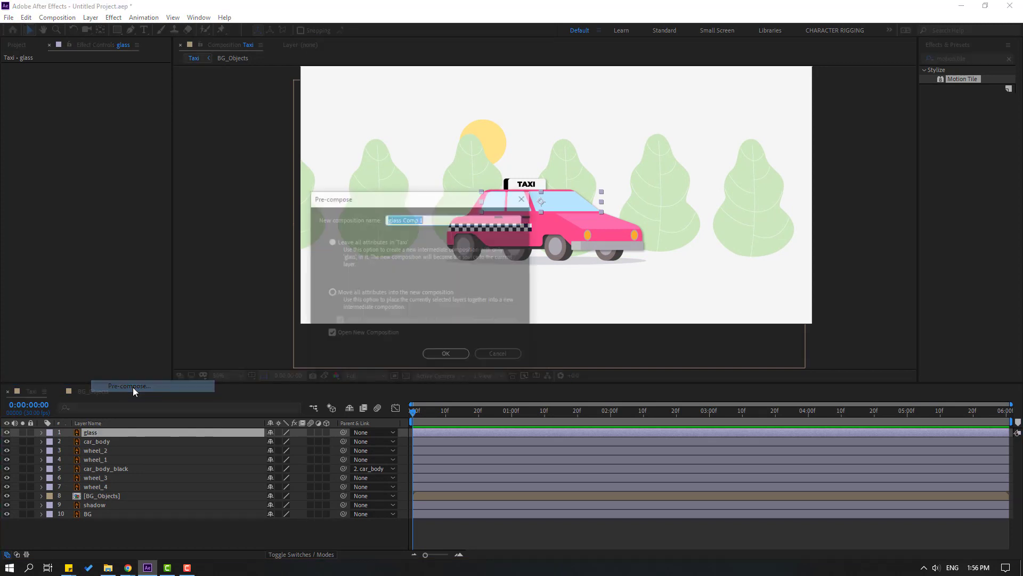
{"action": "type", "text": "GLASS"}
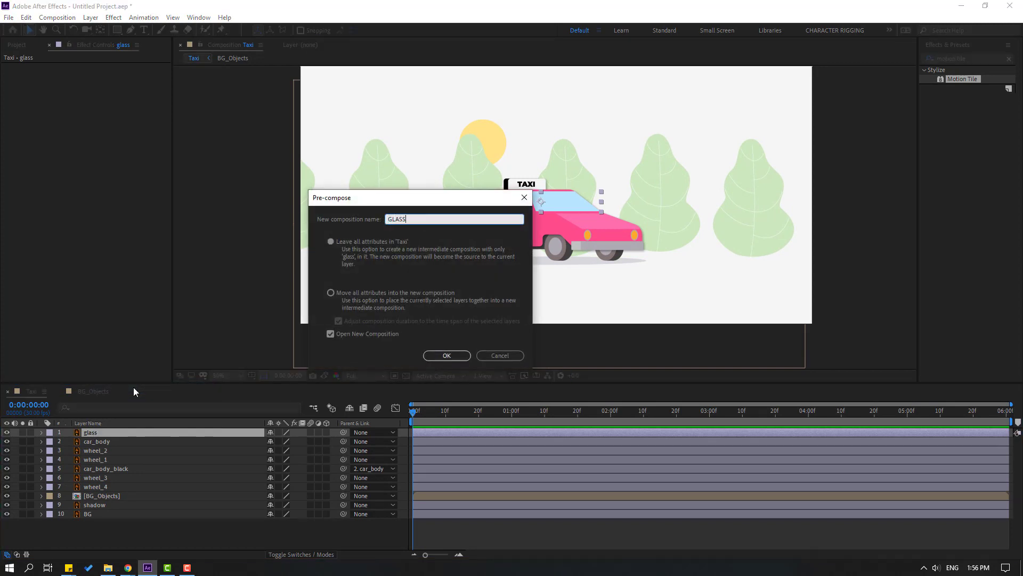
{"action": "left_click", "coordinate": [429, 357]}
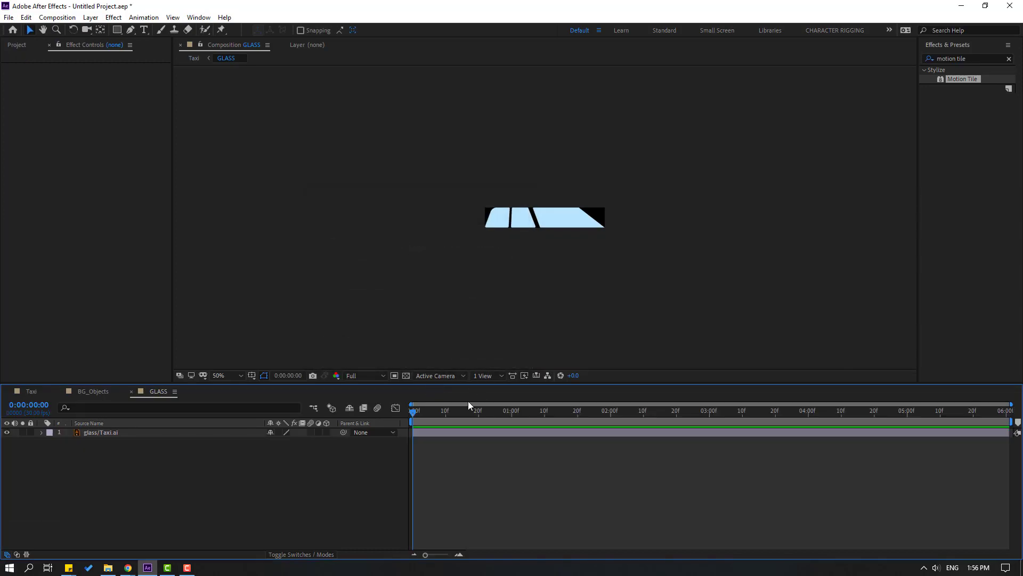
- Draw a tall rectangle over the first window with the Rectangle Tool
{"action": "left_click", "coordinate": [119, 31]}
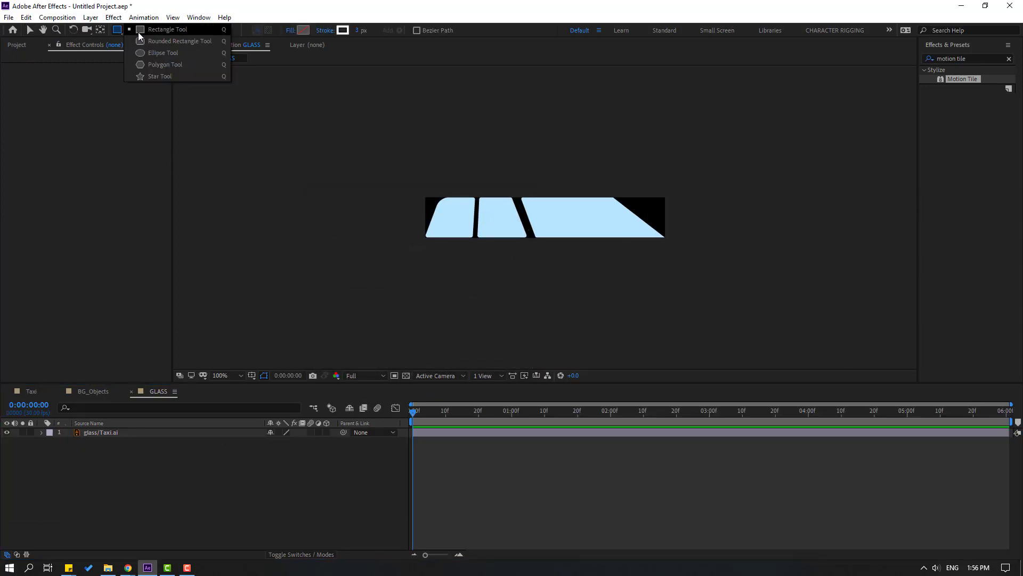
{"action": "left_click", "coordinate": [158, 32]}
{"action": "key", "text": "period"}
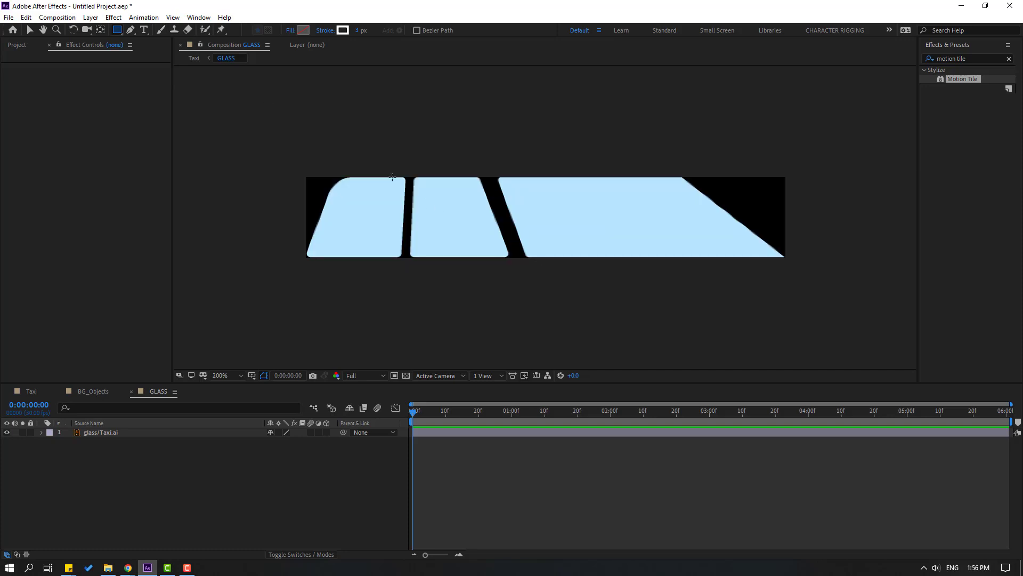
{"action": "left_click_drag", "start_coordinate": [366, 142], "coordinate": [394, 324]}
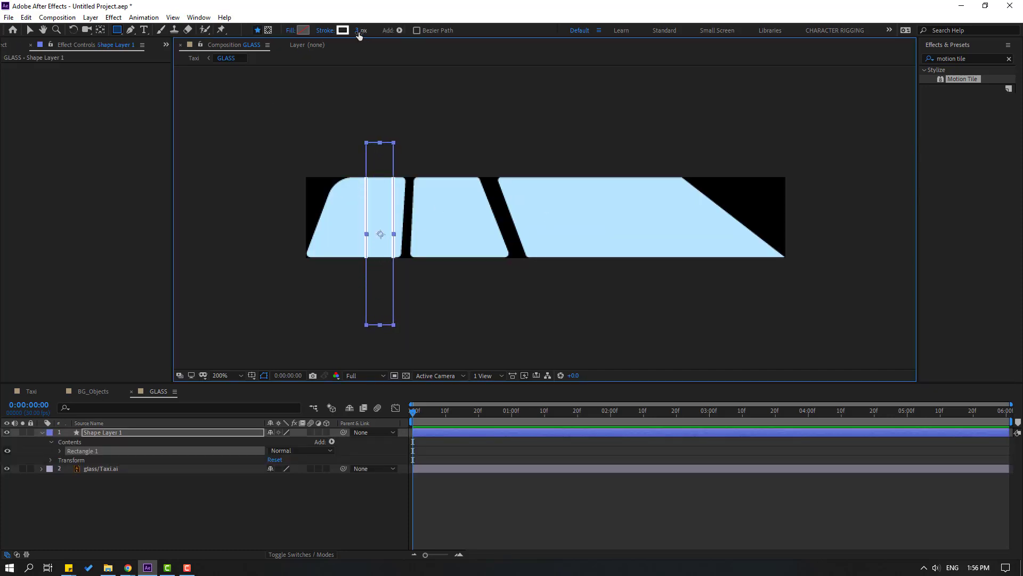
- Give the rectangle a 0 px stroke and a pale blue DDF0FA fill sampled from the glass
{"action": "left_click_drag", "start_coordinate": [358, 30], "coordinate": [331, 48]}
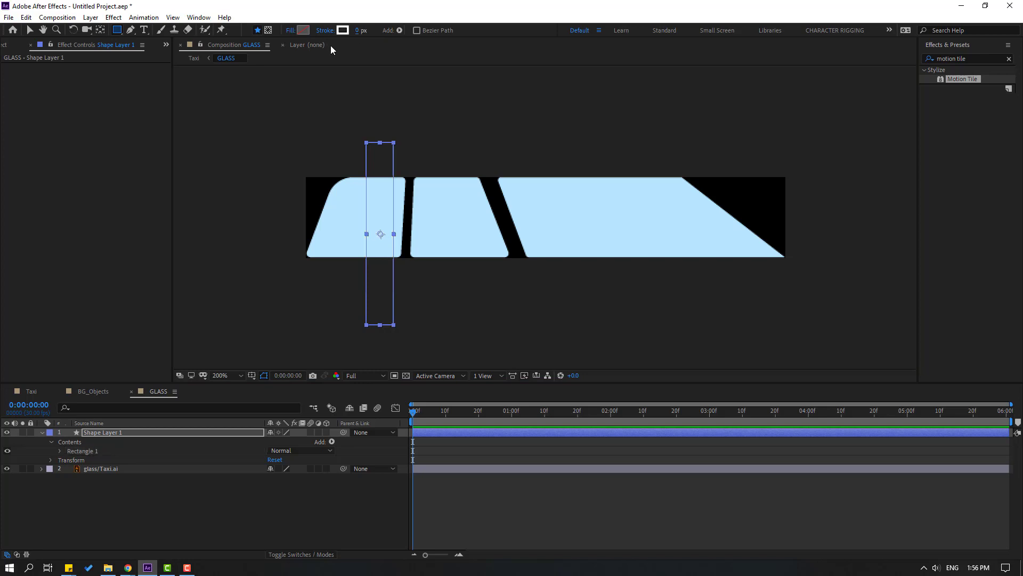
{"action": "left_click", "coordinate": [304, 30]}
{"action": "left_click", "coordinate": [606, 424]}
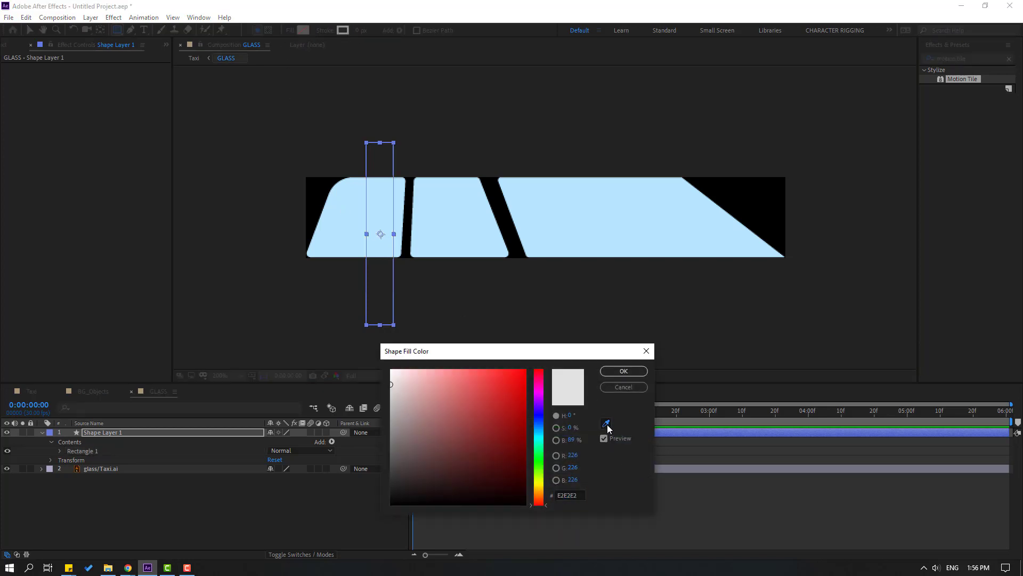
{"action": "left_click", "coordinate": [602, 212]}
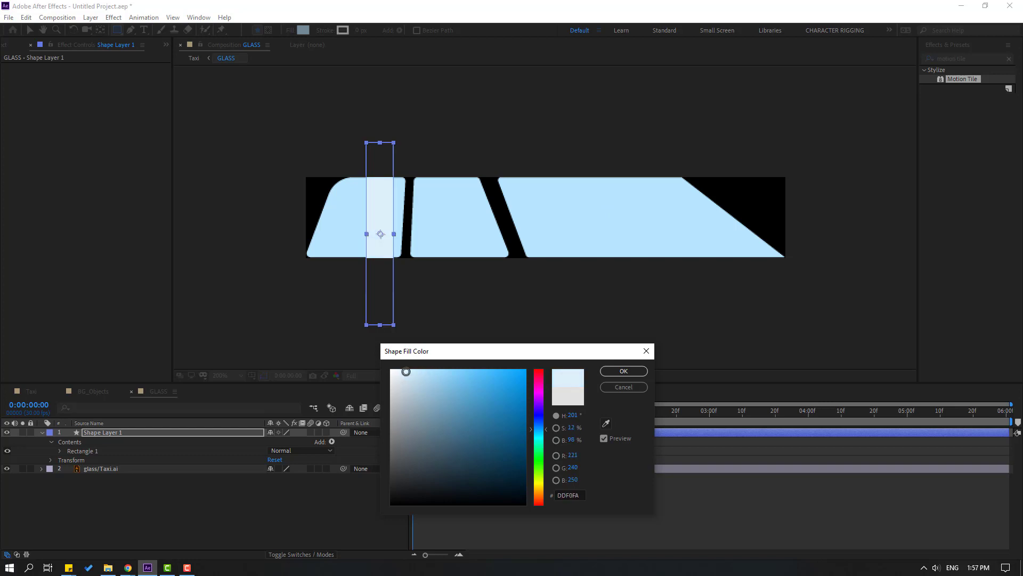
{"action": "left_click", "coordinate": [624, 371]}
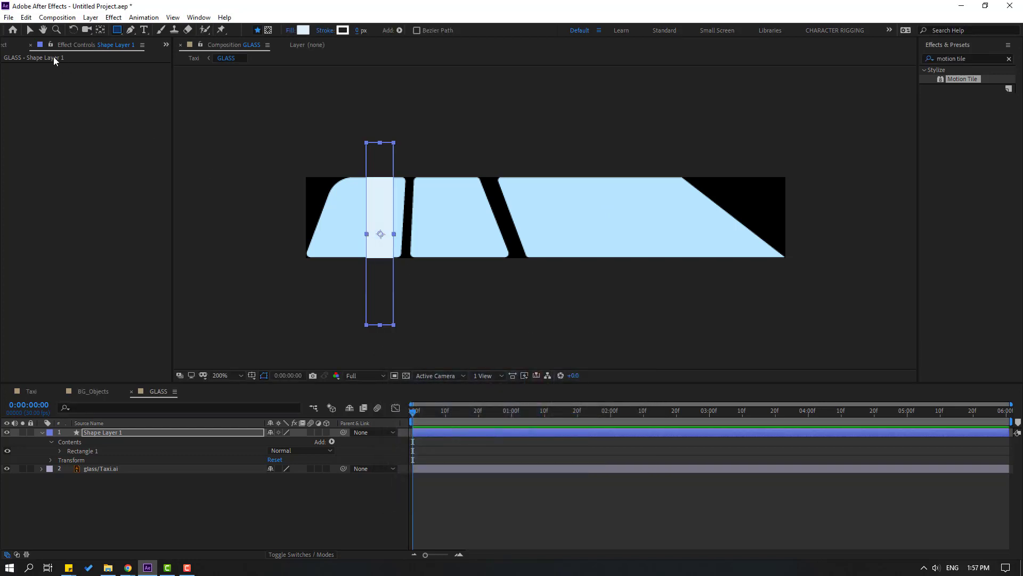
{"action": "left_click", "coordinate": [30, 29]}
- Stretch the rectangle taller, tilt it to about -26°, and nudge it up and right
{"action": "left_click", "coordinate": [42, 432]}
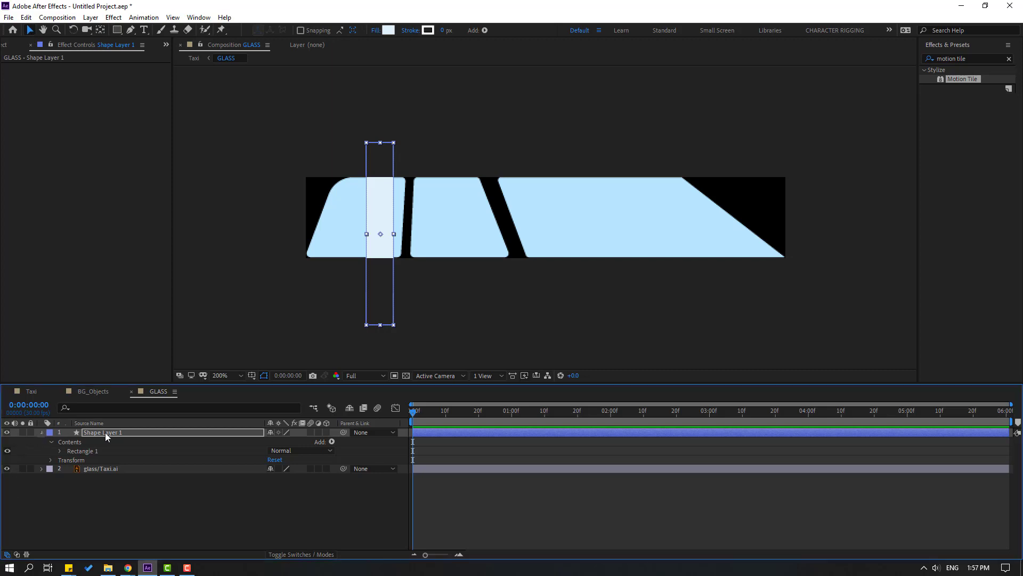
{"action": "left_click_drag", "start_coordinate": [381, 328], "coordinate": [380, 369]}
{"action": "key", "text": "r"}
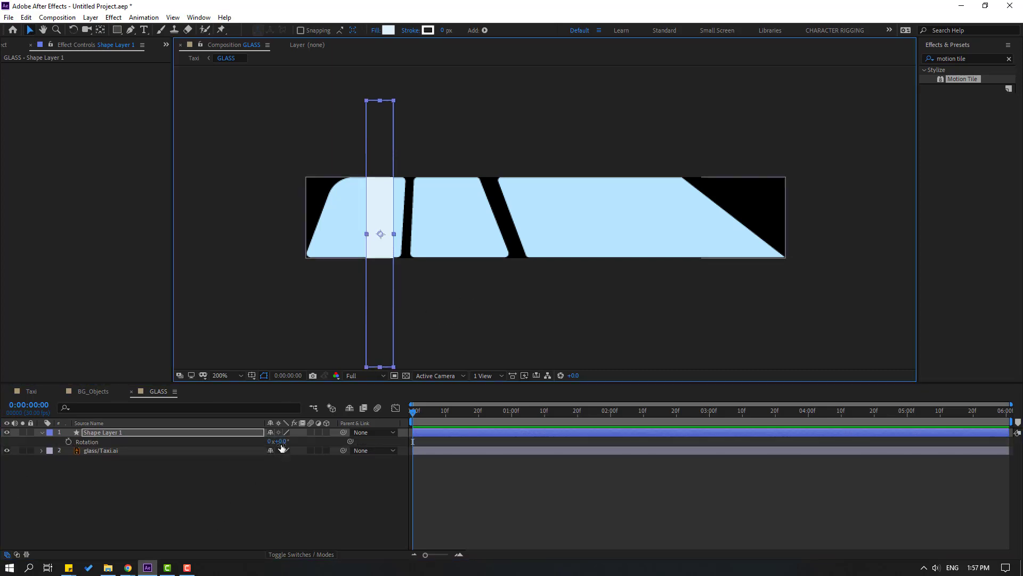
{"action": "left_click_drag", "start_coordinate": [270, 441], "coordinate": [267, 442]}
{"action": "mouse_move", "coordinate": [375, 272]}
{"action": "left_mouse_down"}
{"action": "mouse_move", "coordinate": [344, 269]}
{"action": "mouse_move", "coordinate": [386, 267]}
{"action": "left_mouse_up"}
- Duplicate Rectangle 1 as Rectangle 2, moving the copy right and widening it
{"action": "left_click", "coordinate": [39, 433]}
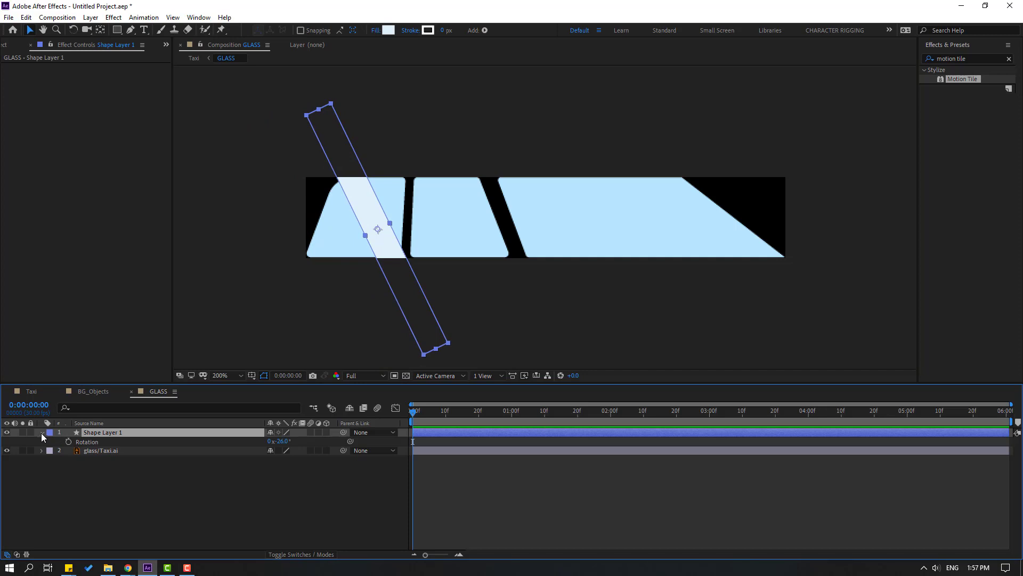
{"action": "left_click", "coordinate": [41, 432]}
{"action": "left_click", "coordinate": [50, 451]}
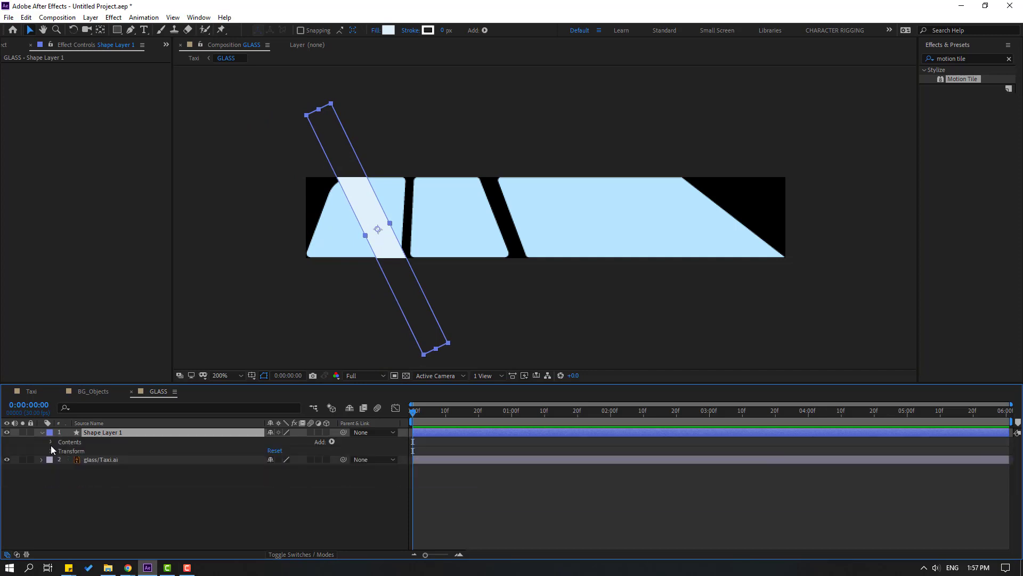
{"action": "left_click", "coordinate": [51, 442]}
{"action": "left_click", "coordinate": [89, 452]}
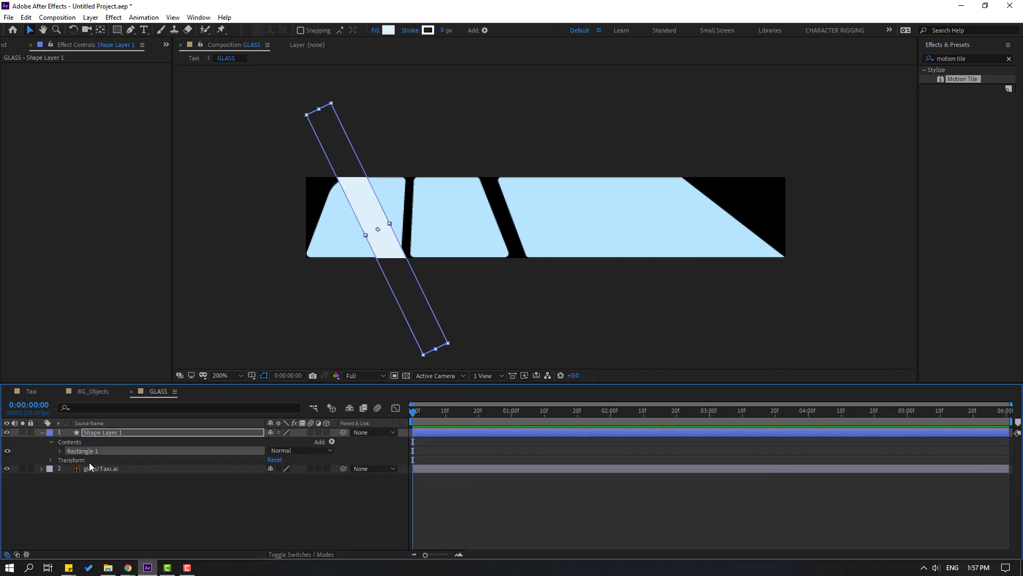
{"action": "key", "text": "ctrl+d"}
{"action": "left_click_drag", "start_coordinate": [378, 241], "coordinate": [427, 234]}
{"action": "left_click_drag", "start_coordinate": [436, 213], "coordinate": [452, 209]}
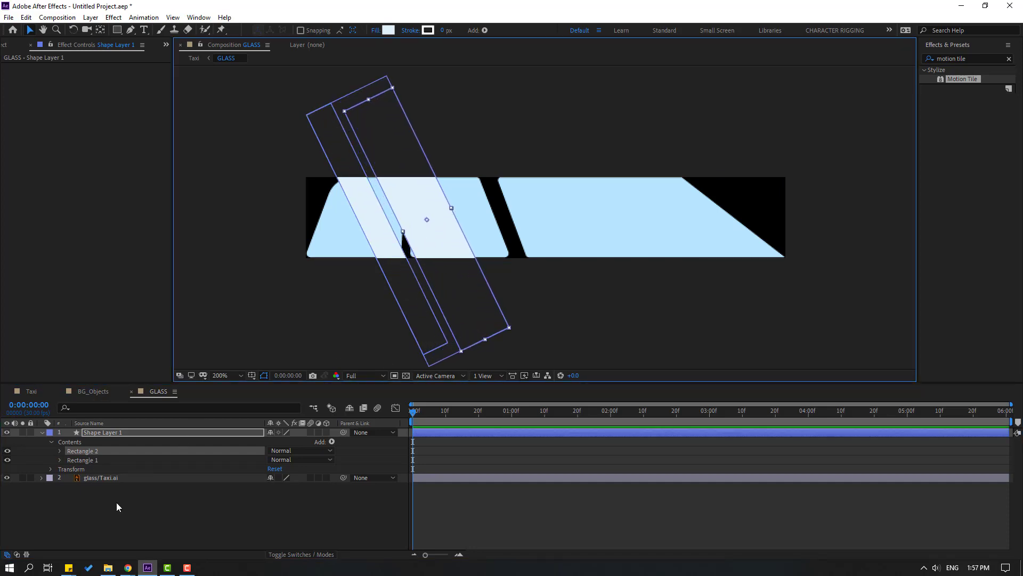
- Rename the shape layer to 'reflection'
{"action": "left_click", "coordinate": [41, 432]}
{"action": "left_click", "coordinate": [104, 435]}
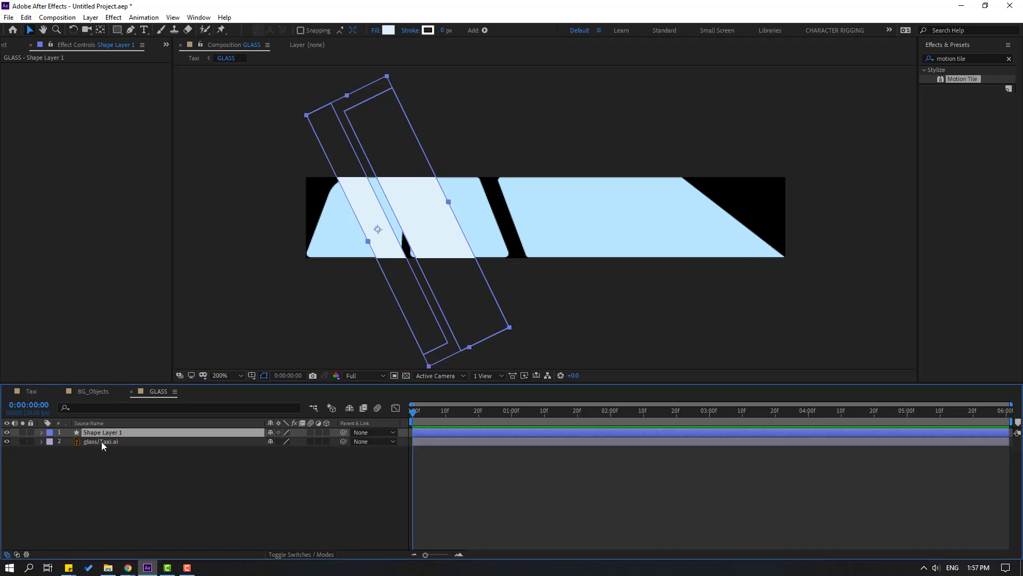
{"action": "key", "text": "Return"}
{"action": "type", "text": "reflection"}
{"action": "key", "text": "Return"}
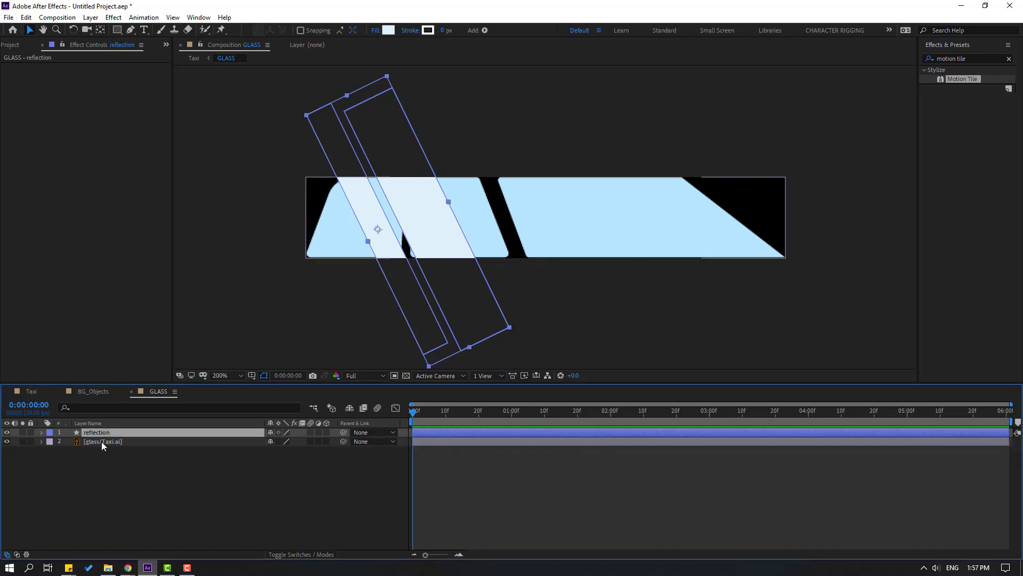
- Duplicate glass/Taxi.ai, place reflection between the copies, and set its Track Matte to Alpha Matte
{"action": "left_click", "coordinate": [101, 444]}
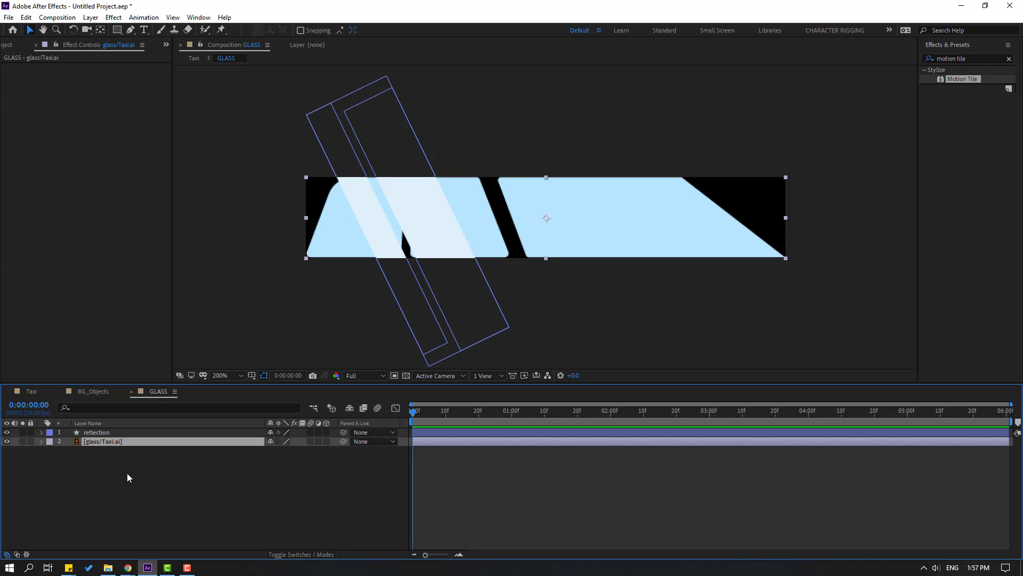
{"action": "key", "text": "ctrl+d"}
{"action": "left_click_drag", "start_coordinate": [98, 435], "coordinate": [113, 450]}
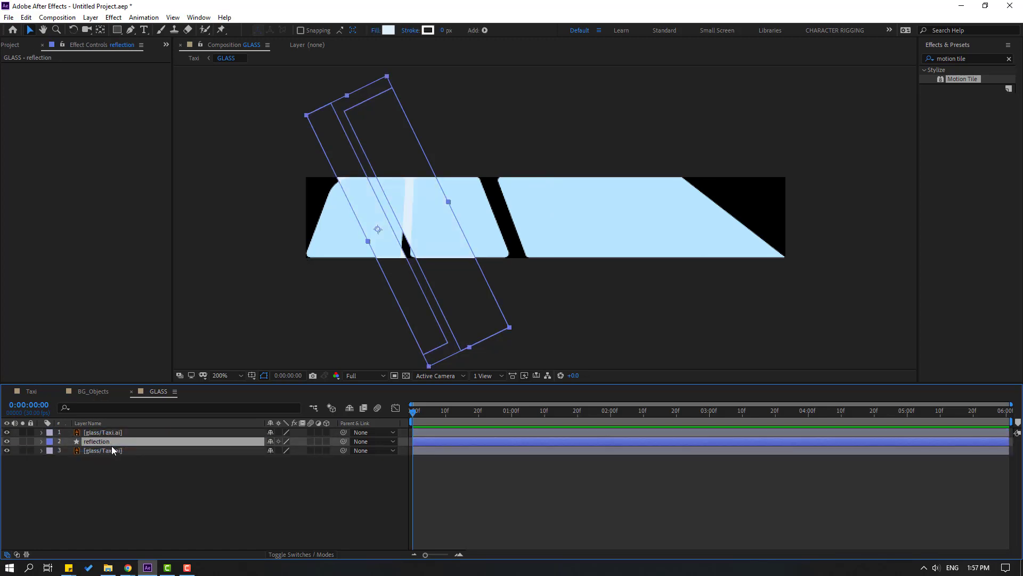
{"action": "left_click", "coordinate": [292, 557]}
{"action": "left_click", "coordinate": [330, 442]}
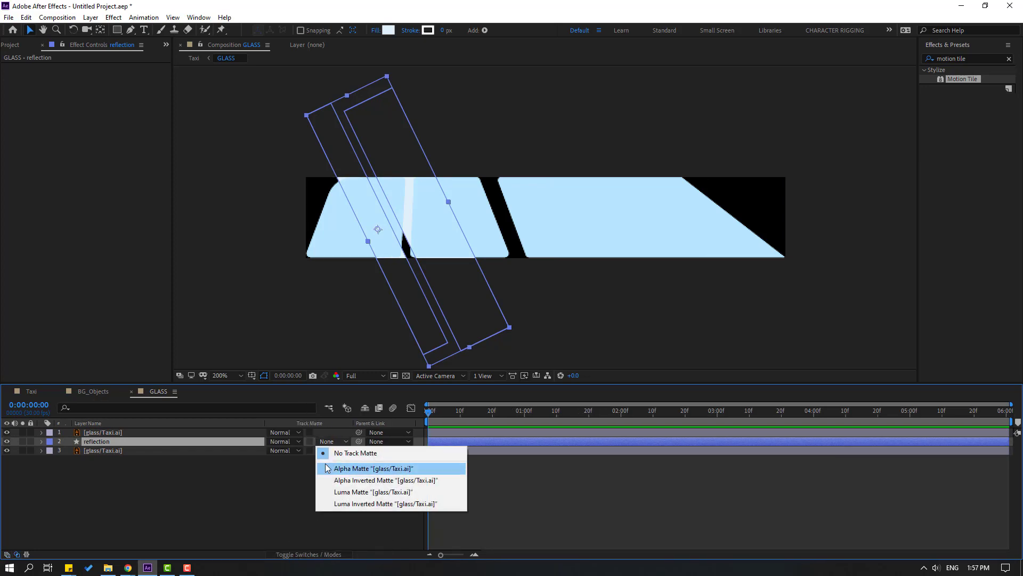
{"action": "left_click", "coordinate": [398, 469]}
- Move the reflection stripes just left of the windows at 100% view
{"action": "left_click", "coordinate": [324, 529]}
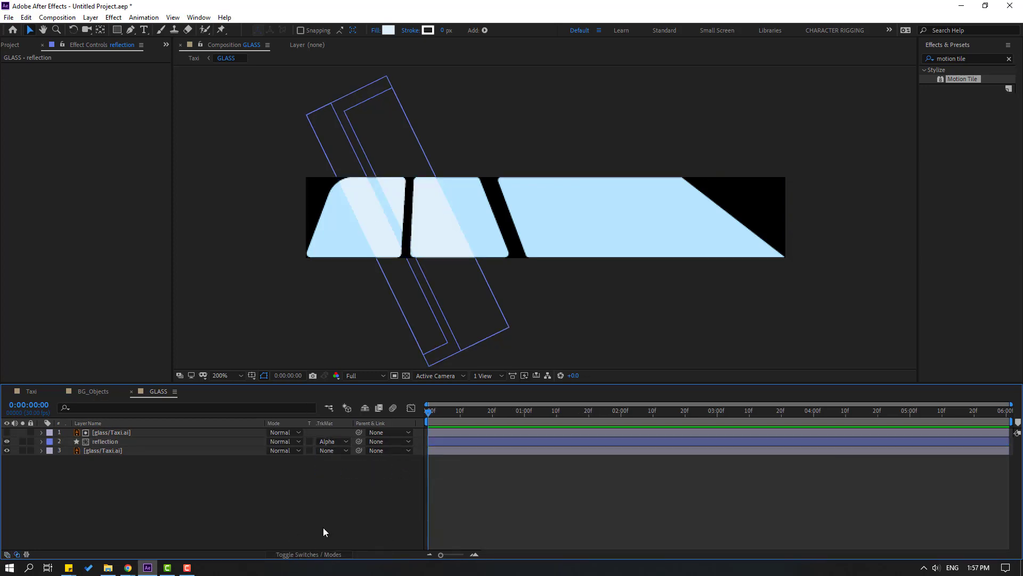
{"action": "key", "text": "comma"}
{"action": "key", "text": "comma"}
{"action": "key", "text": "period"}
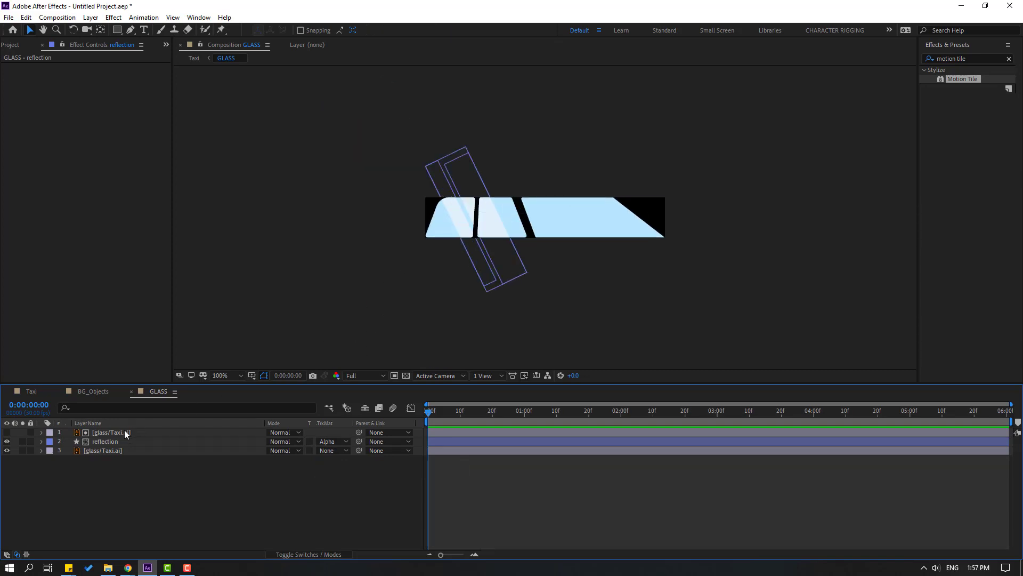
{"action": "left_click", "coordinate": [107, 443]}
{"action": "left_click_drag", "start_coordinate": [482, 235], "coordinate": [413, 249]}
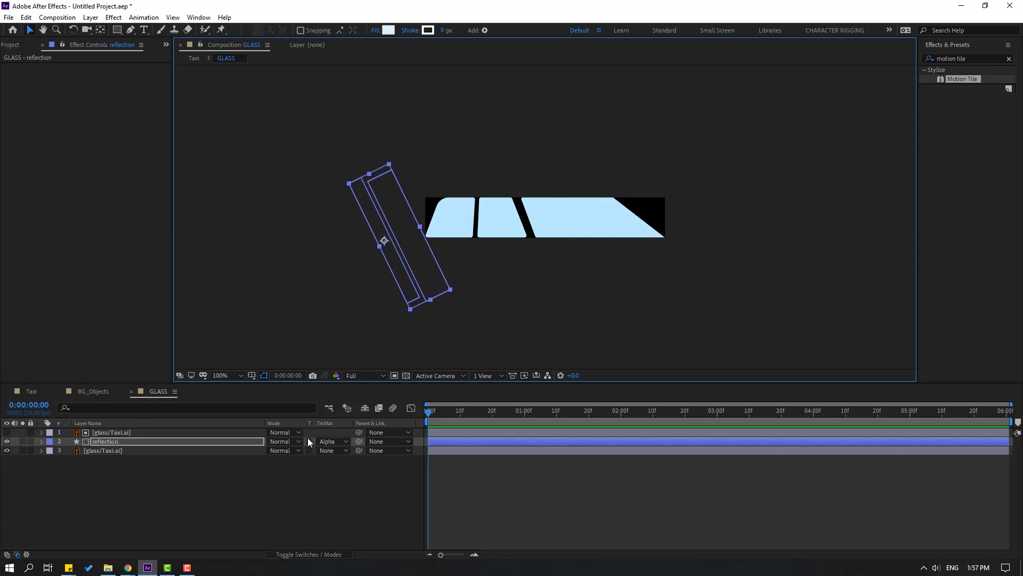
- Keyframe the reflection's Position at 0:00 and move it past the glass's right end later
{"action": "key", "text": "p"}
{"action": "left_click", "coordinate": [68, 450]}
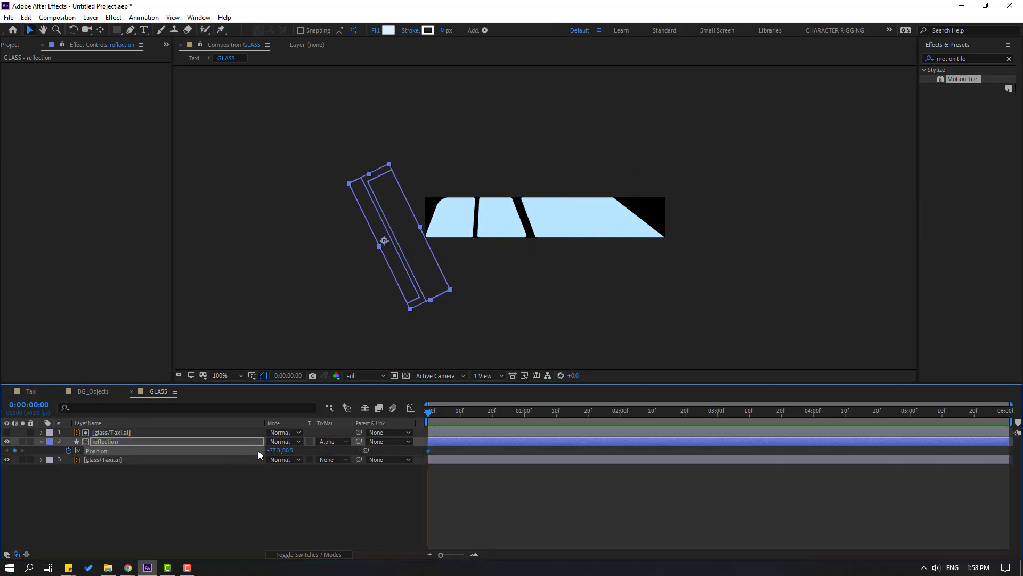
{"action": "key", "text": "shift+Page_Down"}
{"action": "left_click_drag", "start_coordinate": [416, 227], "coordinate": [626, 220]}
{"action": "left_click_drag", "start_coordinate": [660, 252], "coordinate": [699, 242]}
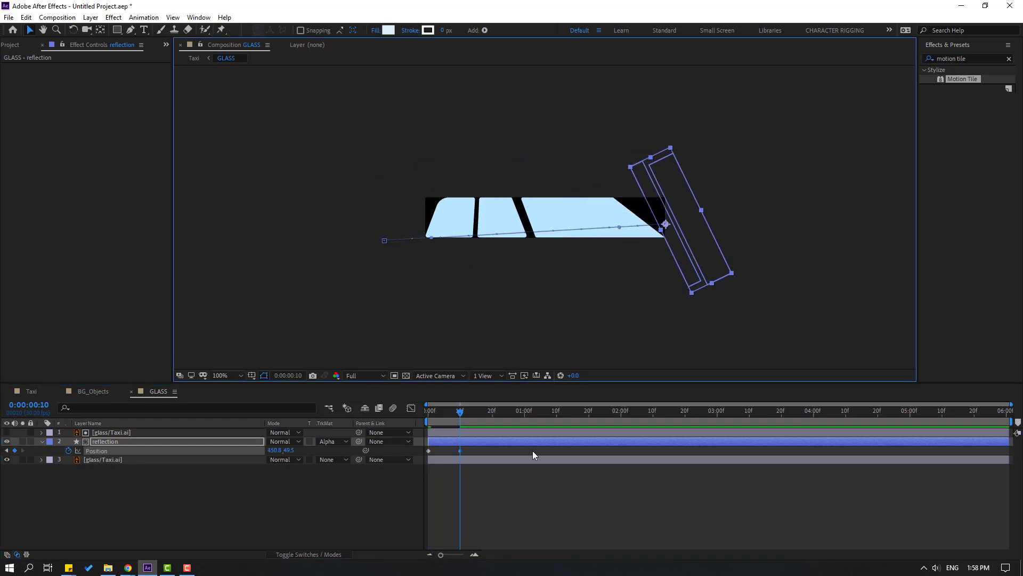
- Apply Easy Ease to both Position keyframes and move the end keyframe later
{"action": "left_click_drag", "start_coordinate": [470, 449], "coordinate": [428, 453]}
{"action": "right_click", "coordinate": [429, 453]}
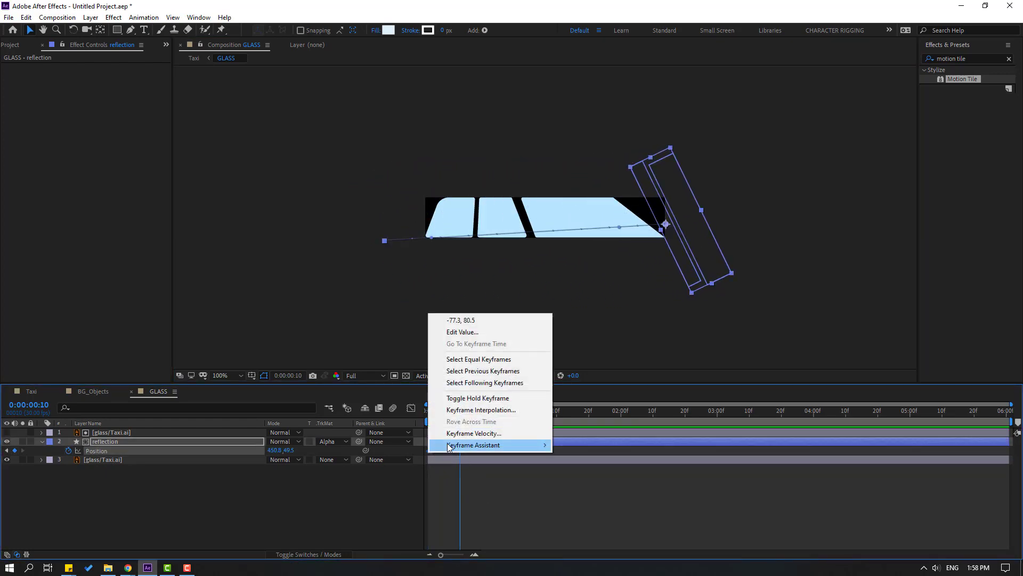
{"action": "mouse_move", "coordinate": [453, 444]}
{"action": "left_click", "coordinate": [581, 480]}
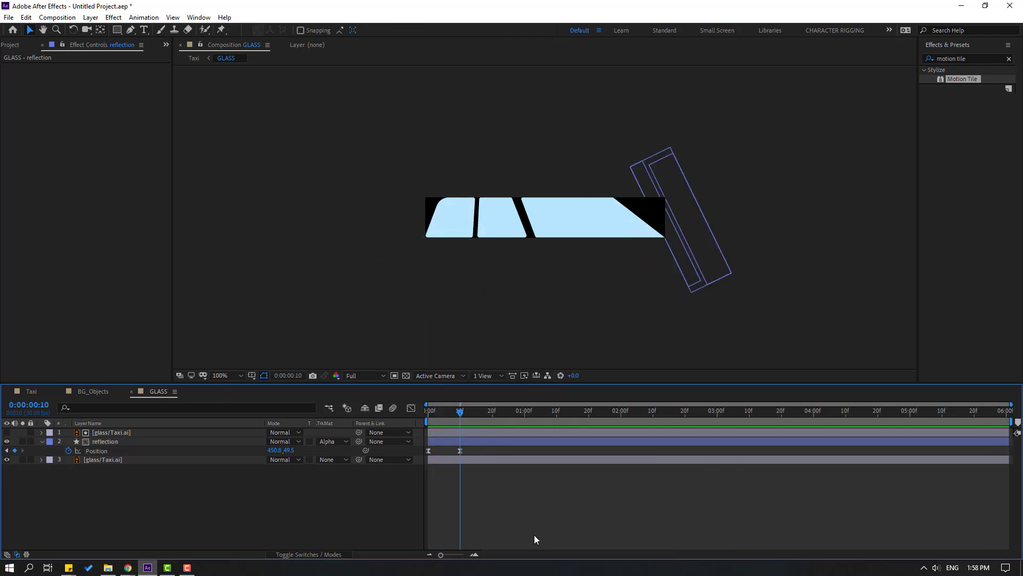
{"action": "left_click_drag", "start_coordinate": [460, 451], "coordinate": [485, 452]}
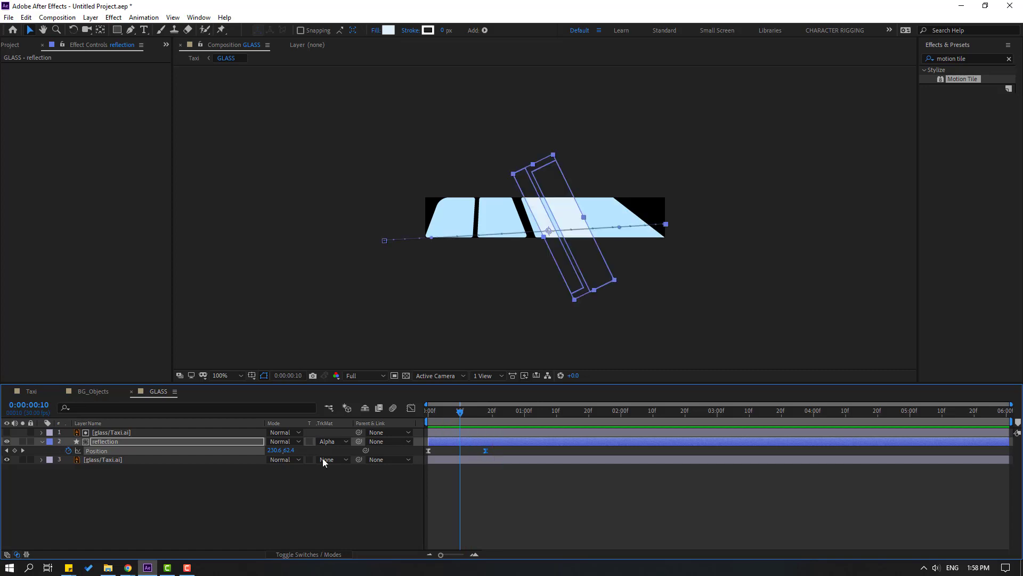
- Preview the Taxi composition, then return to GLASS at the first frame
{"action": "left_click", "coordinate": [32, 390]}
{"action": "key", "text": "space"}
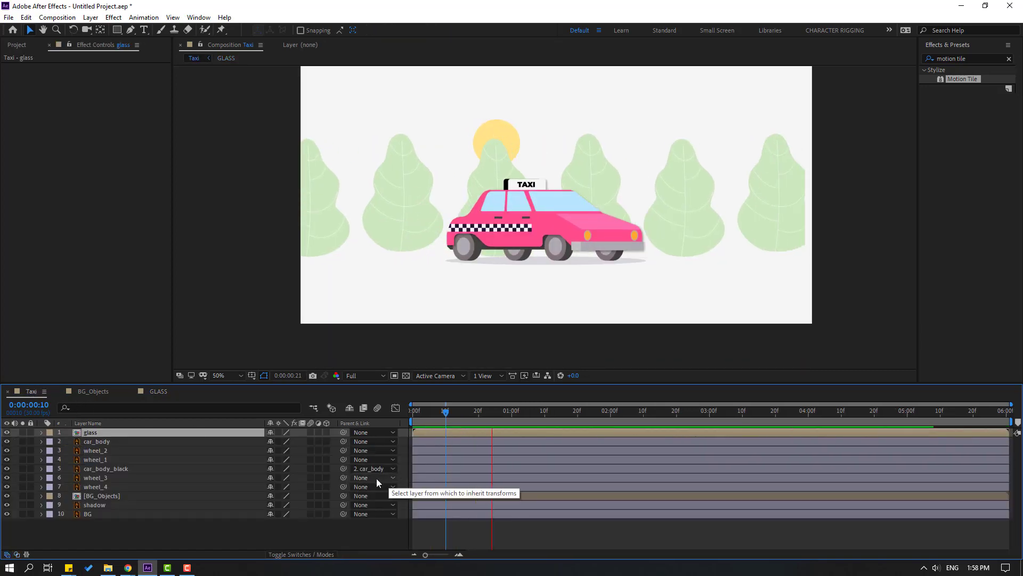
{"action": "left_click", "coordinate": [158, 391]}
{"action": "key", "text": "Home"}
- Start the reflection right of the glass at 0:00 and end it left at frame 18
{"action": "left_click", "coordinate": [418, 465]}
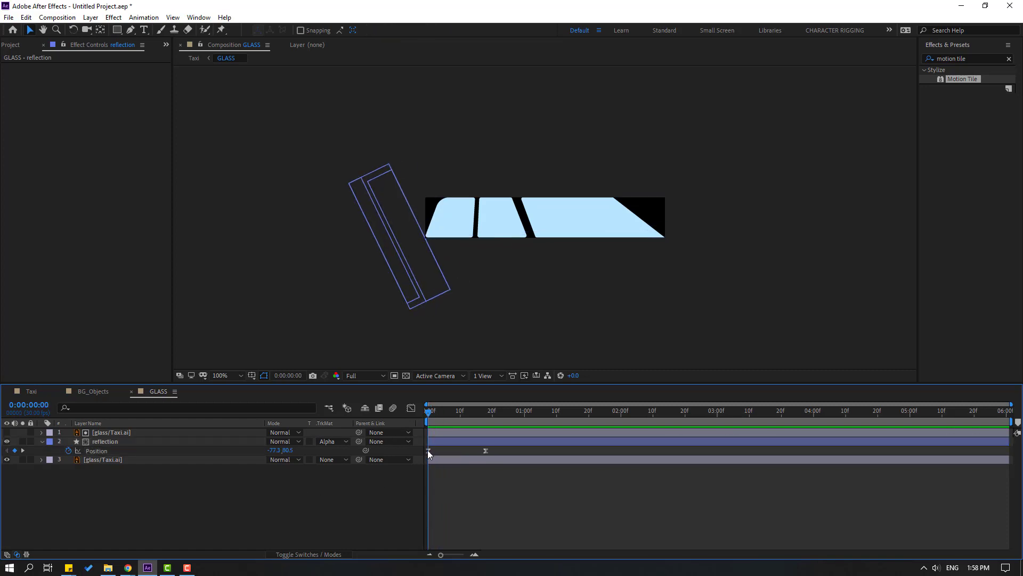
{"action": "left_click", "coordinate": [428, 450]}
{"action": "left_click_drag", "start_coordinate": [423, 285], "coordinate": [707, 259]}
{"action": "left_click_drag", "start_coordinate": [435, 413], "coordinate": [486, 413]}
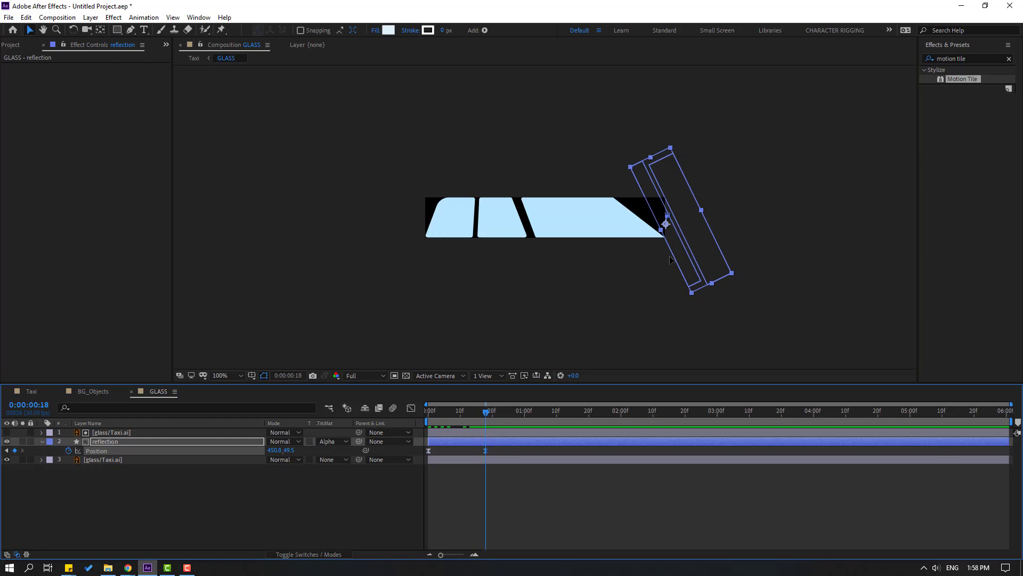
{"action": "left_click_drag", "start_coordinate": [671, 260], "coordinate": [393, 285]}
{"action": "key", "text": "space"}
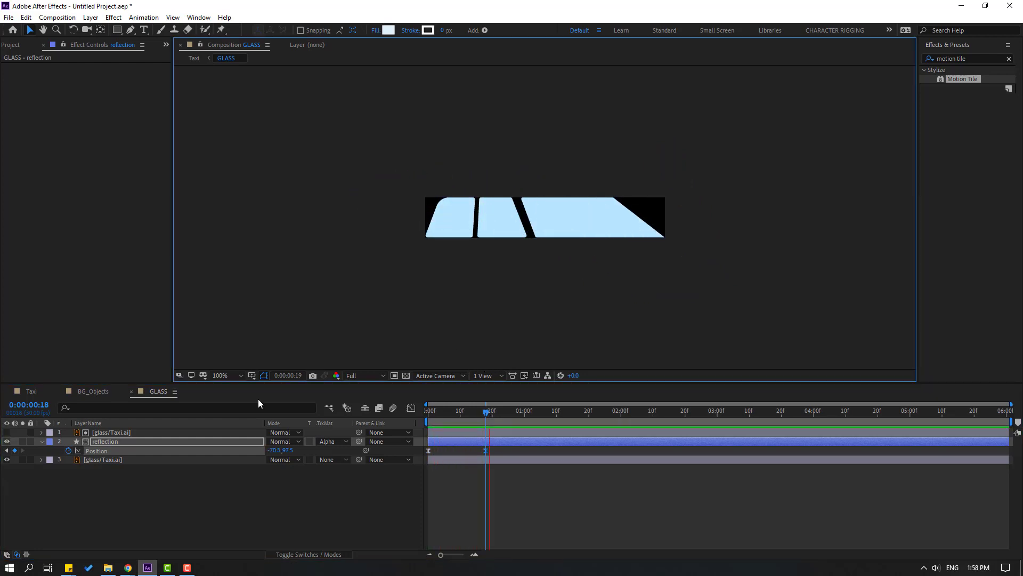
{"action": "left_click", "coordinate": [32, 391]}
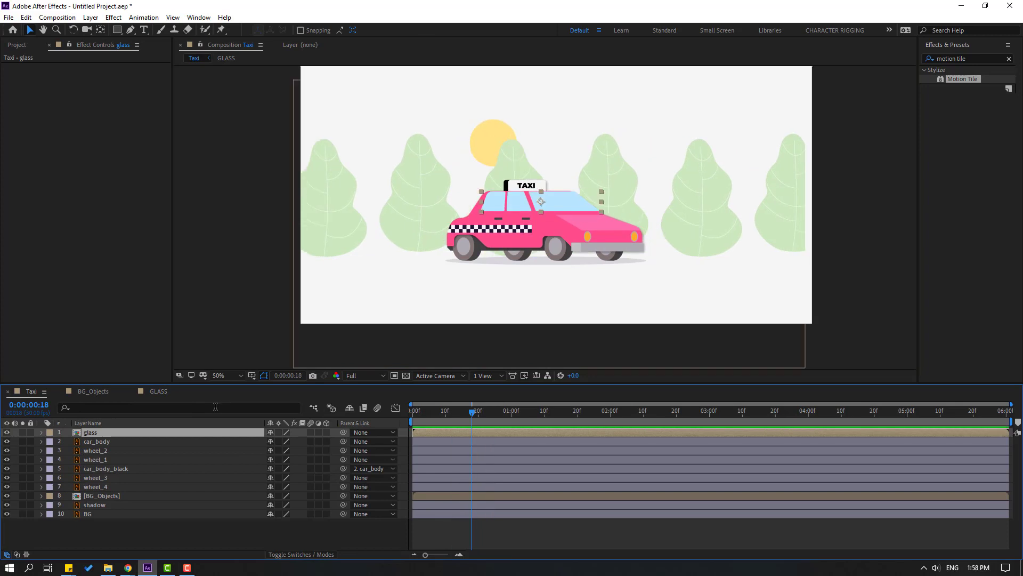
- Split the three GLASS layers at frame 18 with Edit > Split Layer and delete the later halves
{"action": "key", "text": "space"}
{"action": "key", "text": "space"}
{"action": "left_click", "coordinate": [156, 391]}
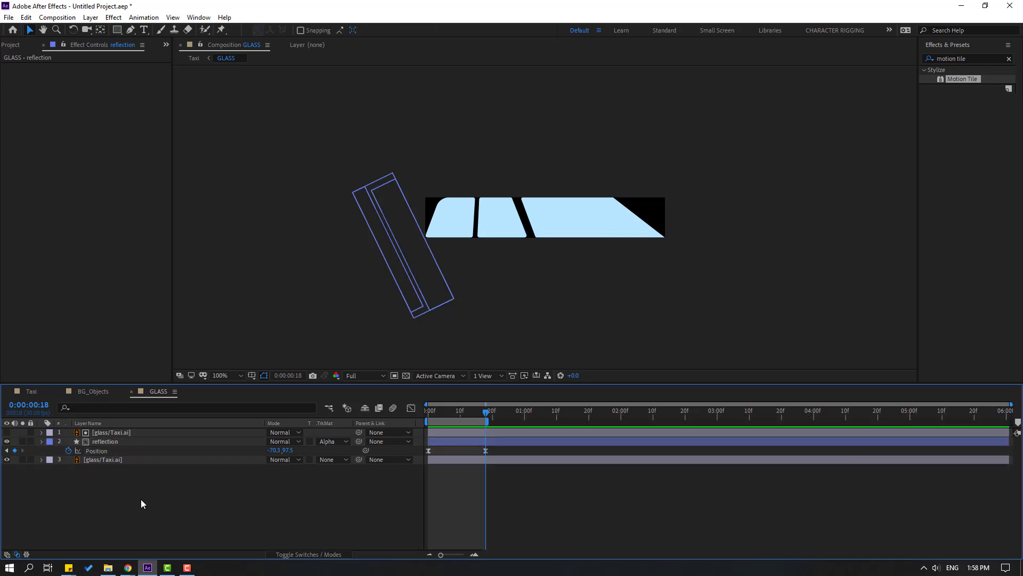
{"action": "left_click_drag", "start_coordinate": [141, 499], "coordinate": [145, 430]}
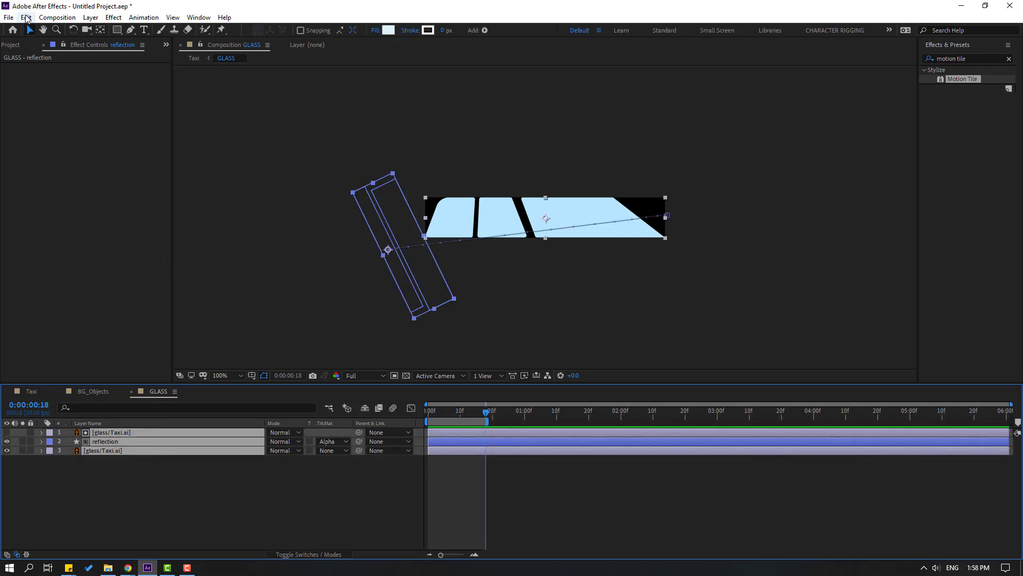
{"action": "left_click", "coordinate": [26, 18]}
{"action": "left_click", "coordinate": [51, 161]}
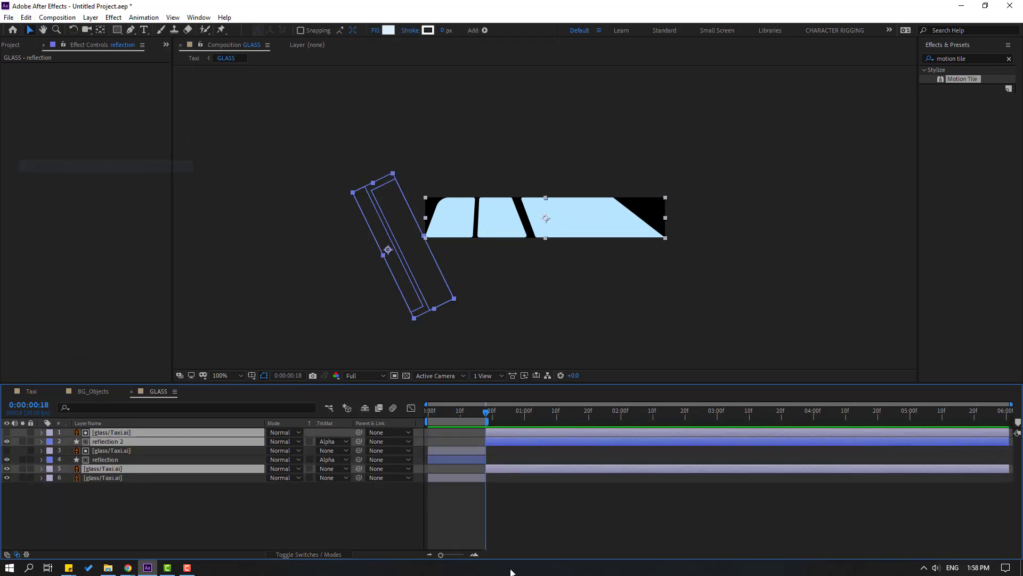
{"action": "key", "text": "Delete"}
{"action": "left_click_drag", "start_coordinate": [156, 491], "coordinate": [102, 430]}
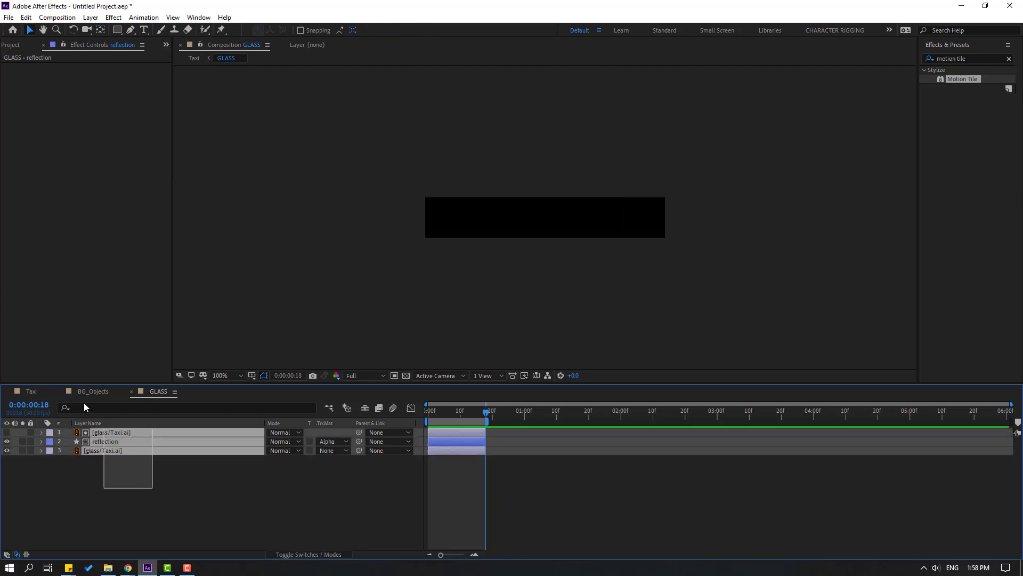
{"action": "left_click", "coordinate": [447, 413]}
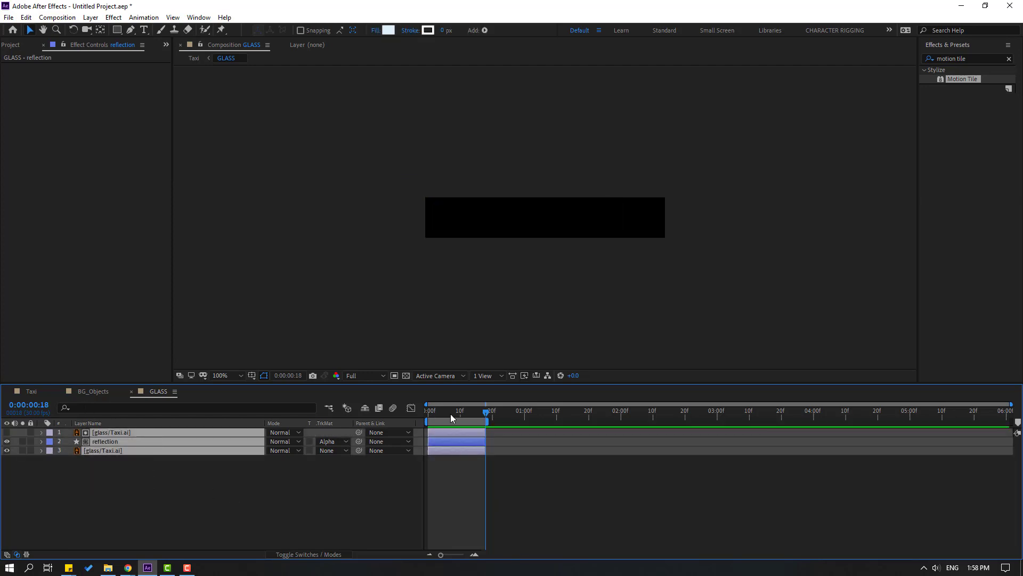
- Pre-compose the three layers into a composition named REFLECTION and preview it
{"action": "right_click", "coordinate": [140, 431]}
{"action": "left_click", "coordinate": [160, 383]}
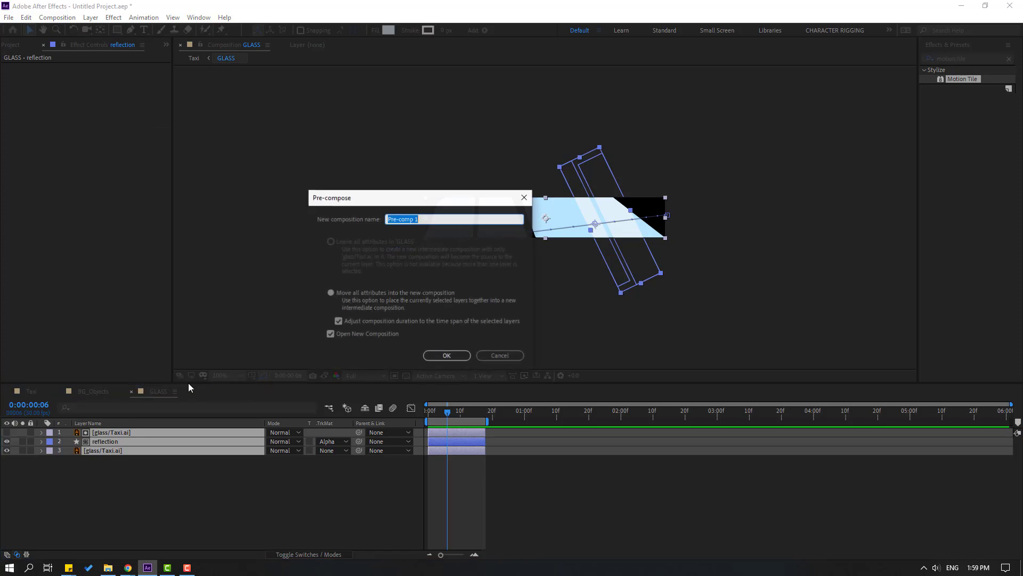
{"action": "type", "text": "REFLECTIO"}
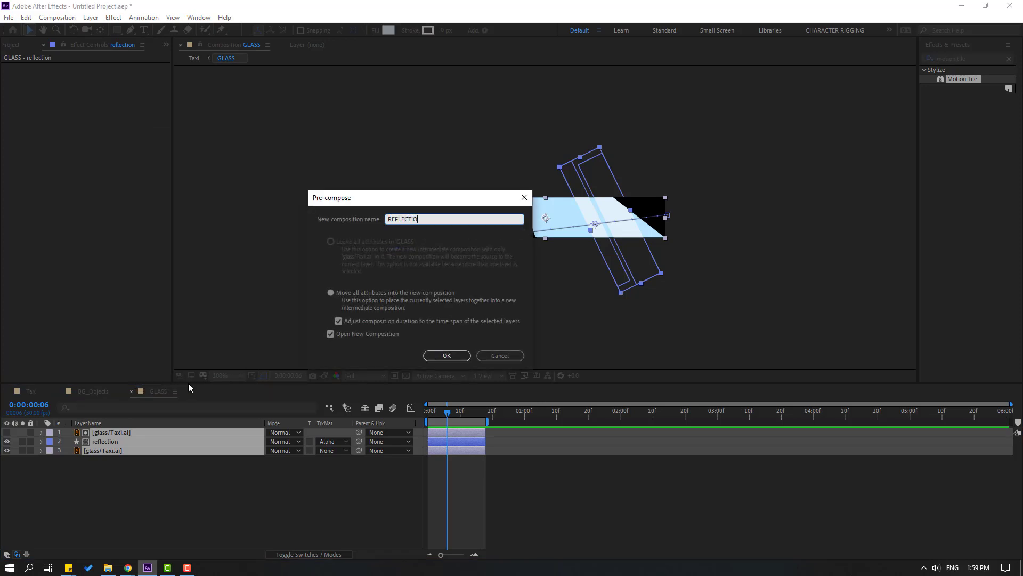
{"action": "type", "text": "N"}
{"action": "left_click", "coordinate": [447, 356]}
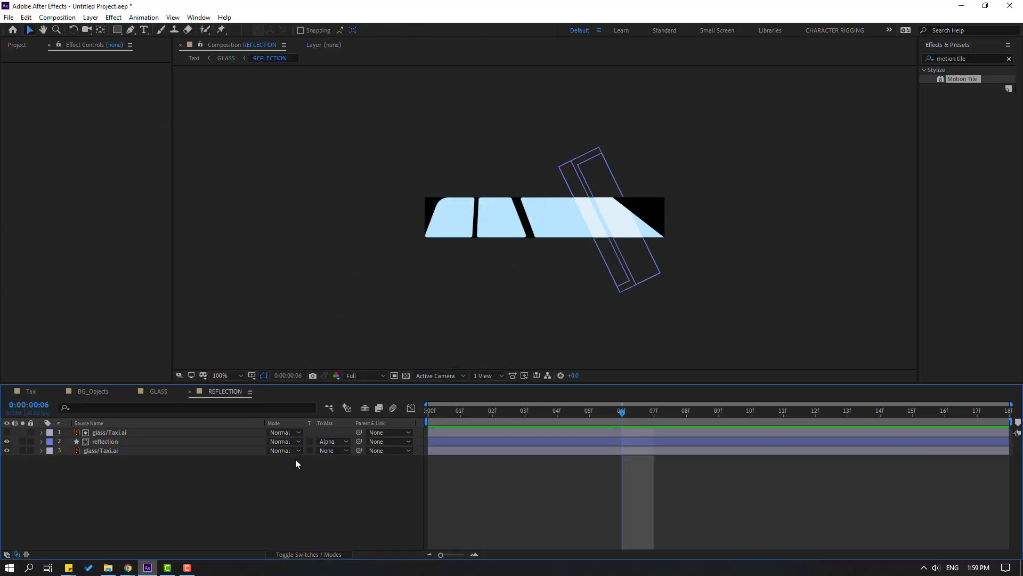
{"action": "key", "text": "space"}
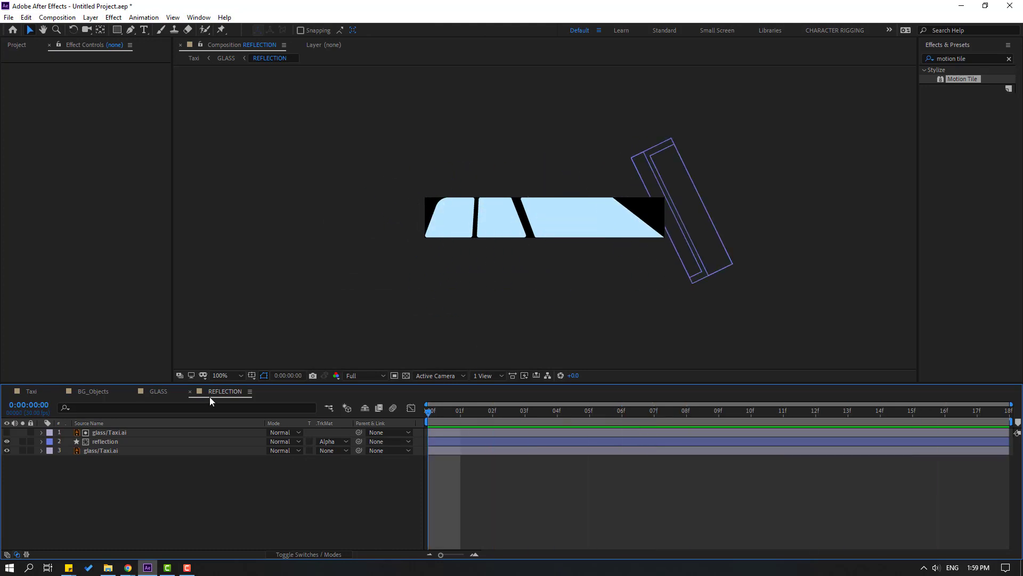
{"action": "left_click", "coordinate": [155, 392]}
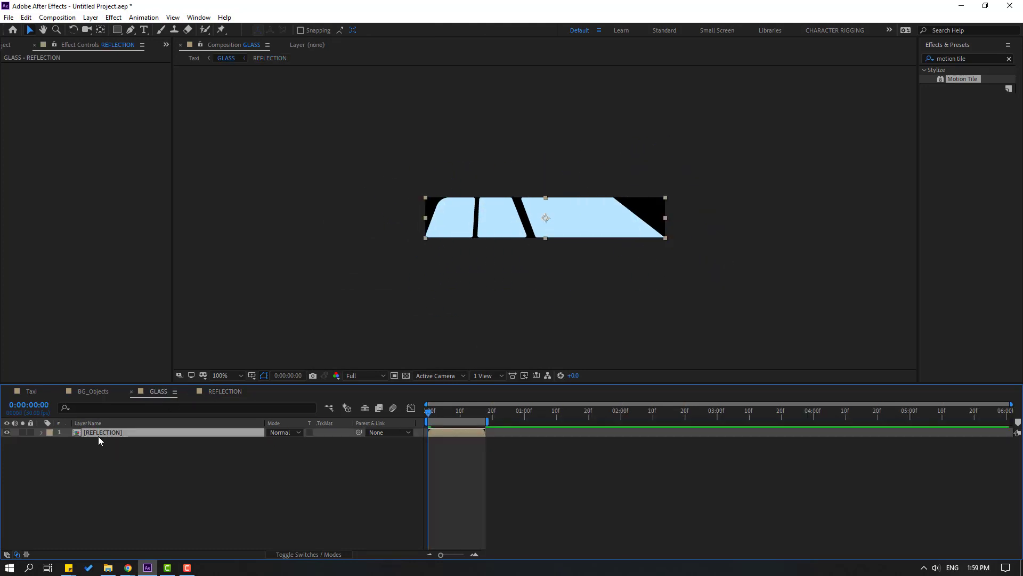
- Duplicate the REFLECTION layer into copies staggered 20 frames apart and preview them
{"action": "key", "text": "ctrl+d"}
{"action": "left_click_drag", "start_coordinate": [446, 433], "coordinate": [1015, 434]}
{"action": "key", "text": "ctrl+d"}
{"action": "key", "text": "ctrl+d"}
{"action": "key", "text": "ctrl+d"}
{"action": "key", "text": "ctrl+d"}
{"action": "key", "text": "ctrl+d"}
{"action": "key", "text": "ctrl+d"}
{"action": "key", "text": "ctrl+d"}
{"action": "key", "text": "ctrl+d"}
{"action": "key", "text": "ctrl+d"}
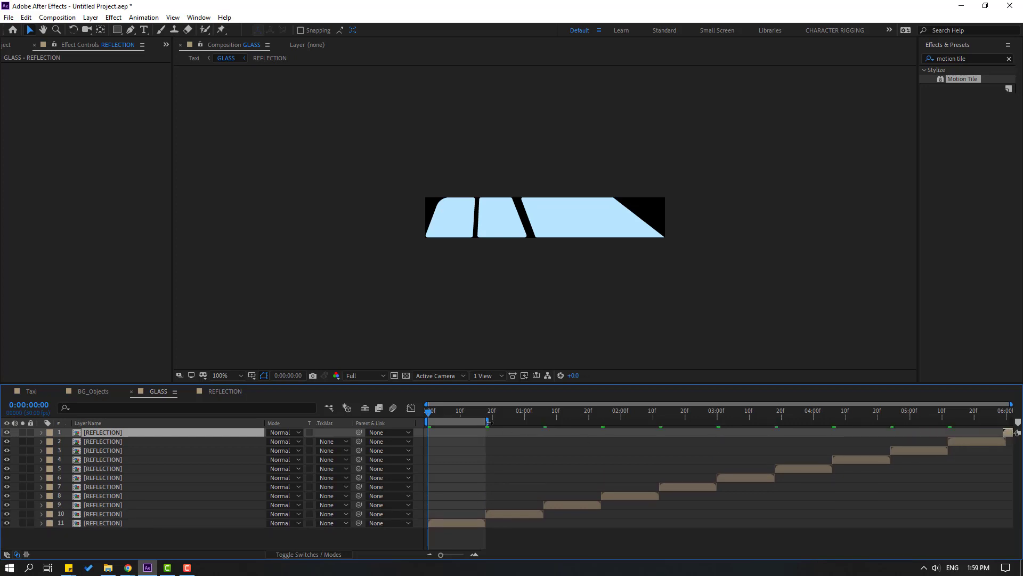
{"action": "left_click_drag", "start_coordinate": [488, 421], "coordinate": [1005, 421]}
{"action": "key", "text": "space"}
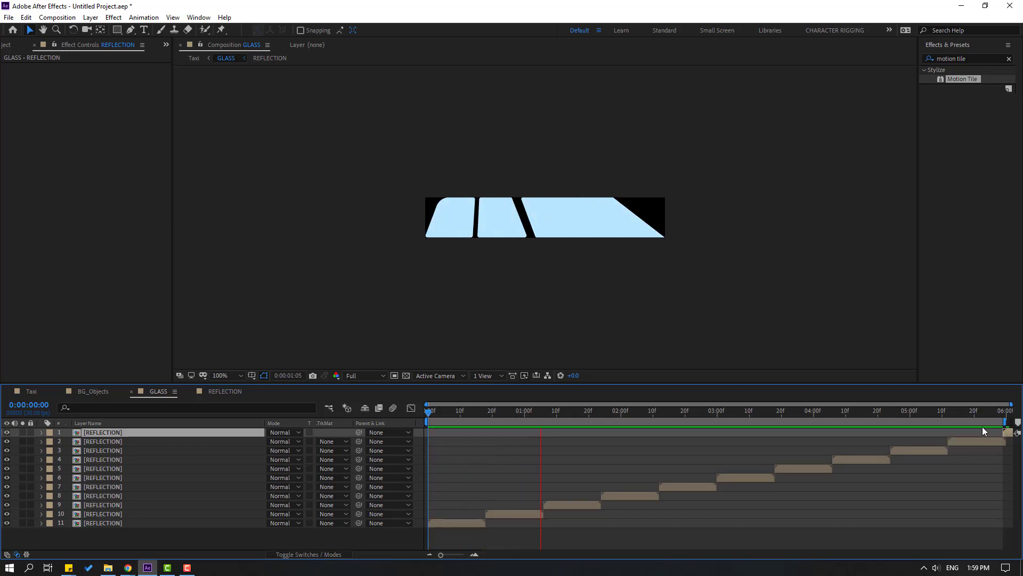
{"action": "key", "text": "space"}
- Close the BG_Objects, GLASS and REFLECTION timeline tabs
{"action": "left_click", "coordinate": [62, 392]}
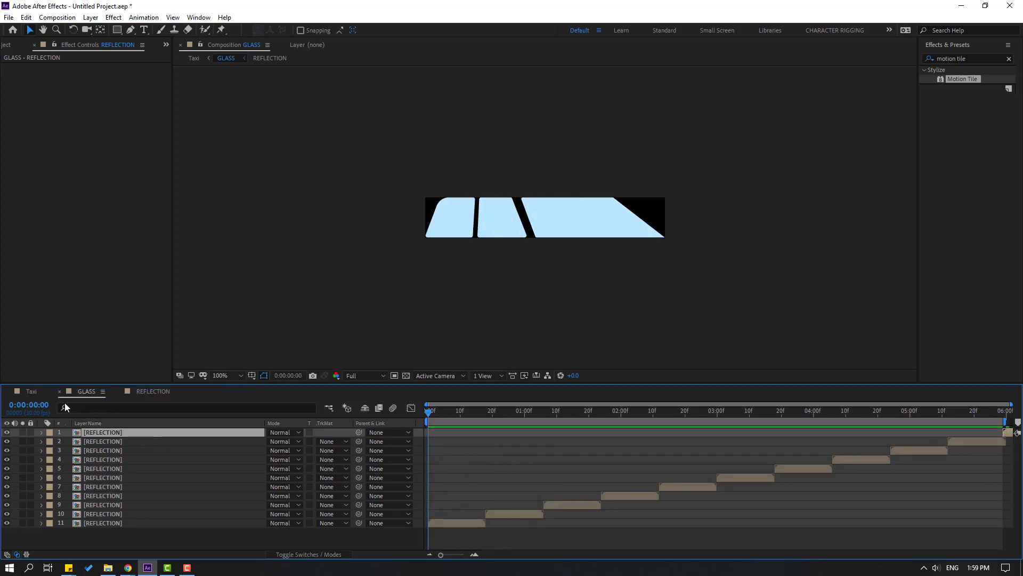
{"action": "left_click", "coordinate": [61, 393]}
{"action": "left_click", "coordinate": [61, 393]}
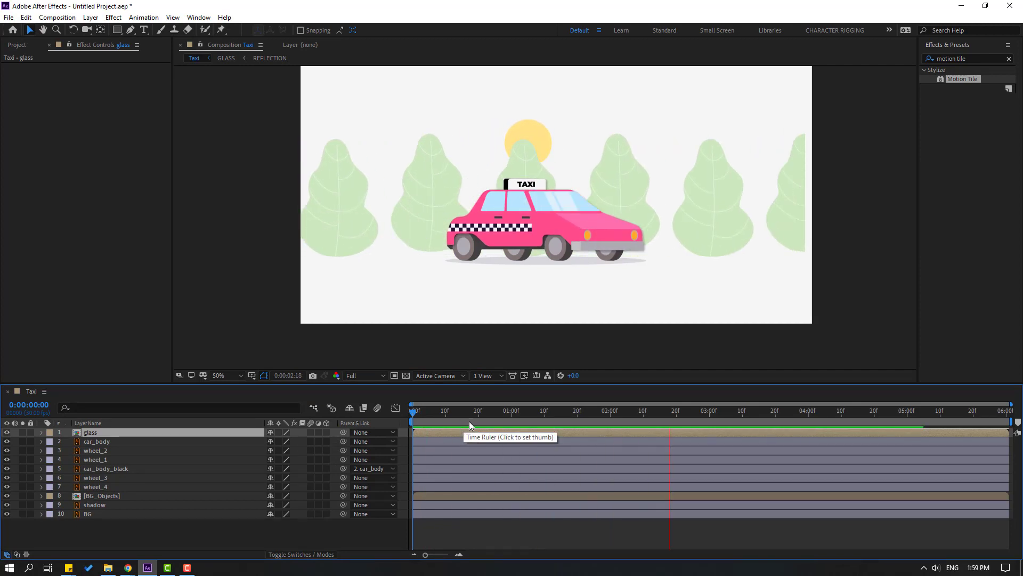
- In BG_Objects, move the tree layer's 6:00 Position farther left to X -1471
{"action": "key", "text": "space"}
{"action": "left_click", "coordinate": [110, 520]}
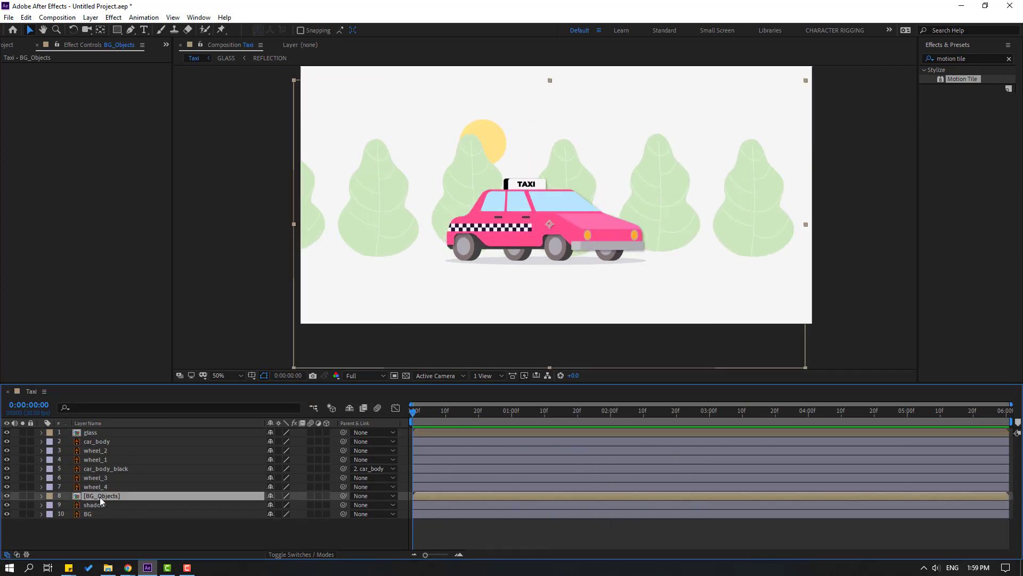
{"action": "double_click", "coordinate": [101, 496]}
{"action": "left_click", "coordinate": [94, 433]}
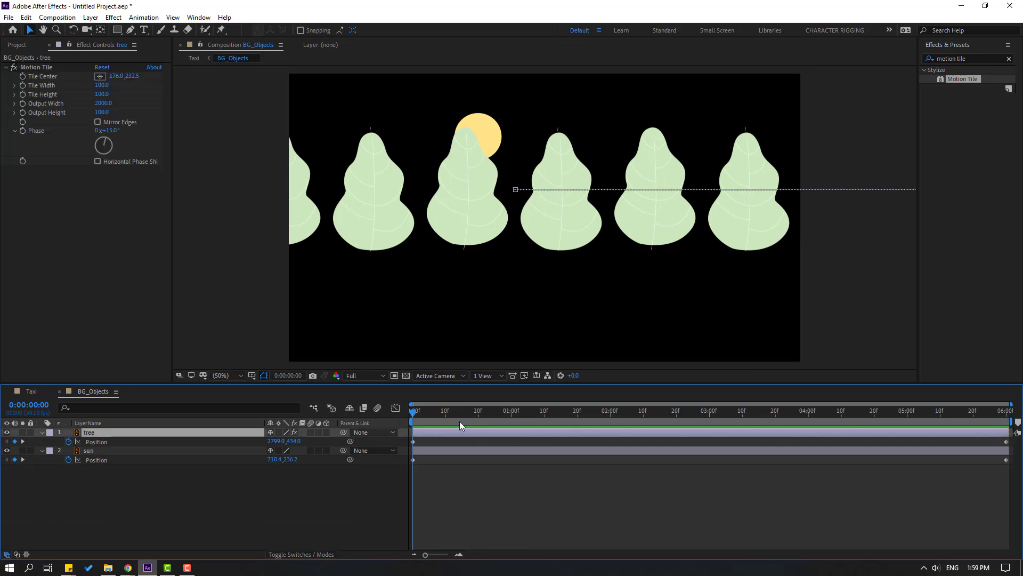
{"action": "left_click_drag", "start_coordinate": [418, 418], "coordinate": [1007, 418]}
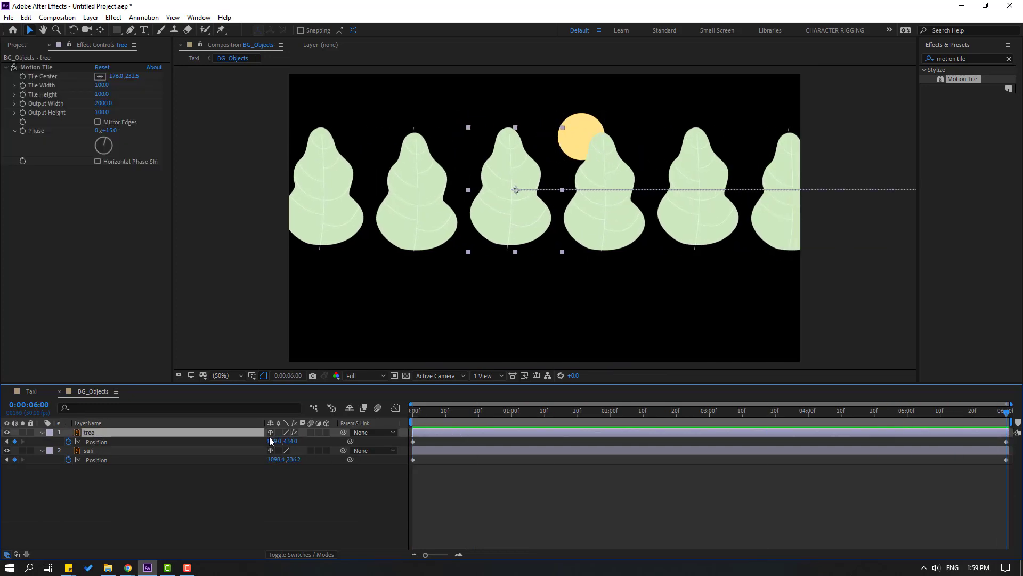
{"action": "left_click_drag", "start_coordinate": [271, 440], "coordinate": [209, 473]}
{"action": "key", "text": "space"}
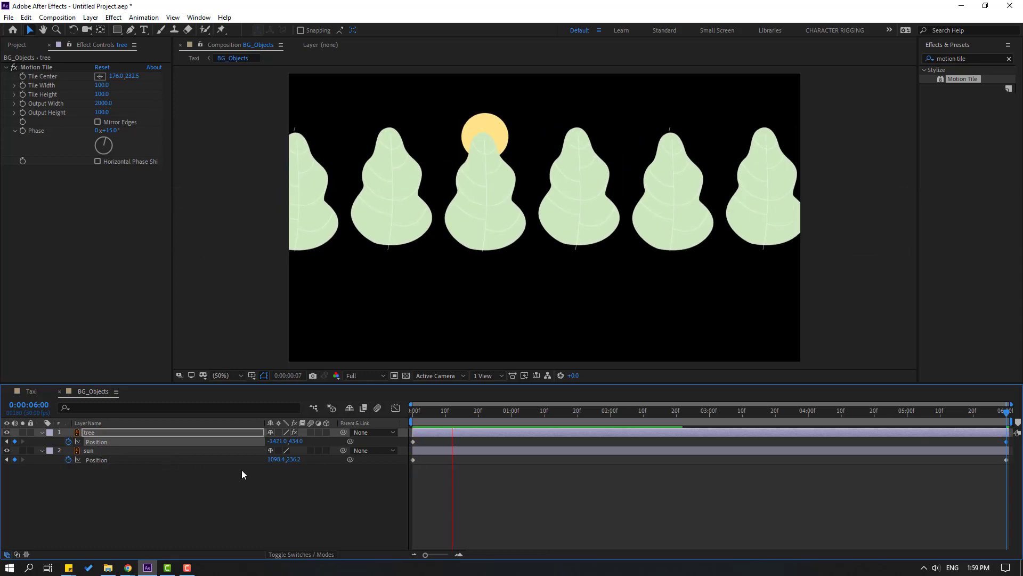
- In Taxi, parent the glass layer to car_body and preview
{"action": "left_click", "coordinate": [32, 392]}
{"action": "key", "text": "space"}
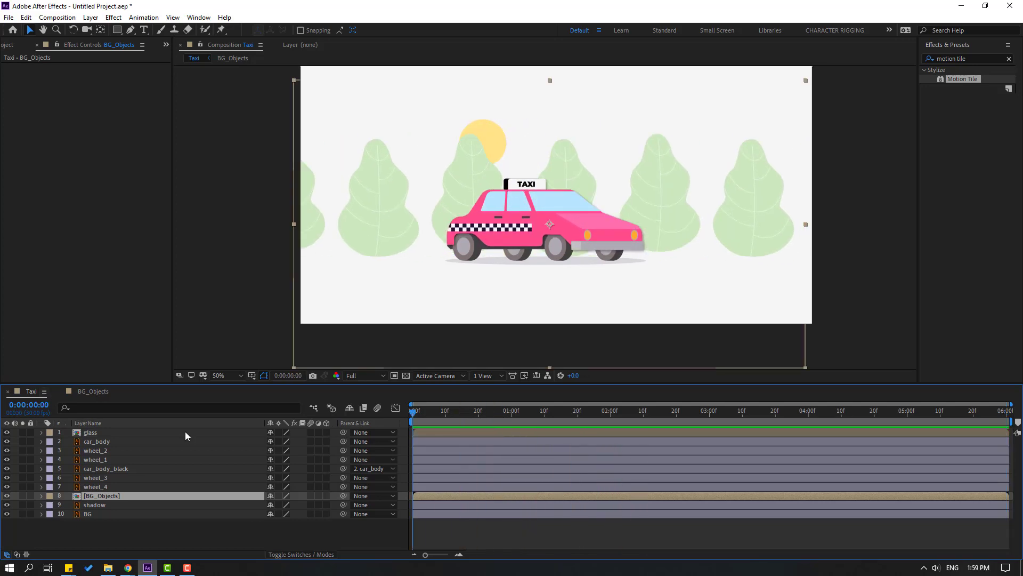
{"action": "left_click", "coordinate": [91, 433]}
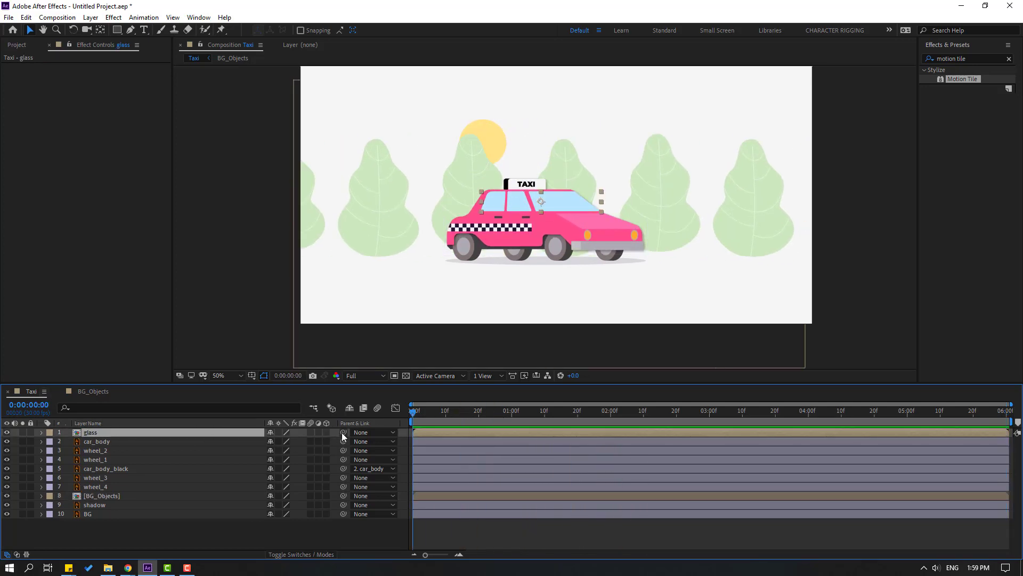
{"action": "left_click_drag", "start_coordinate": [343, 432], "coordinate": [105, 437]}
{"action": "key", "text": "space"}
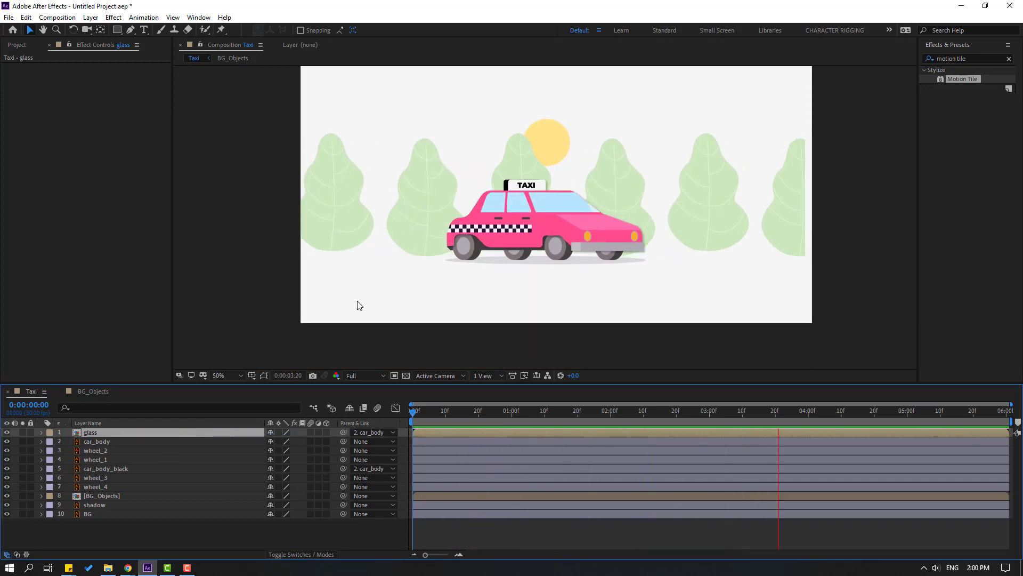
- In BG_Objects at 6:00, set the tree's Motion Tile Output Width to 4000
{"action": "key", "text": "space"}
{"action": "left_click", "coordinate": [91, 392]}
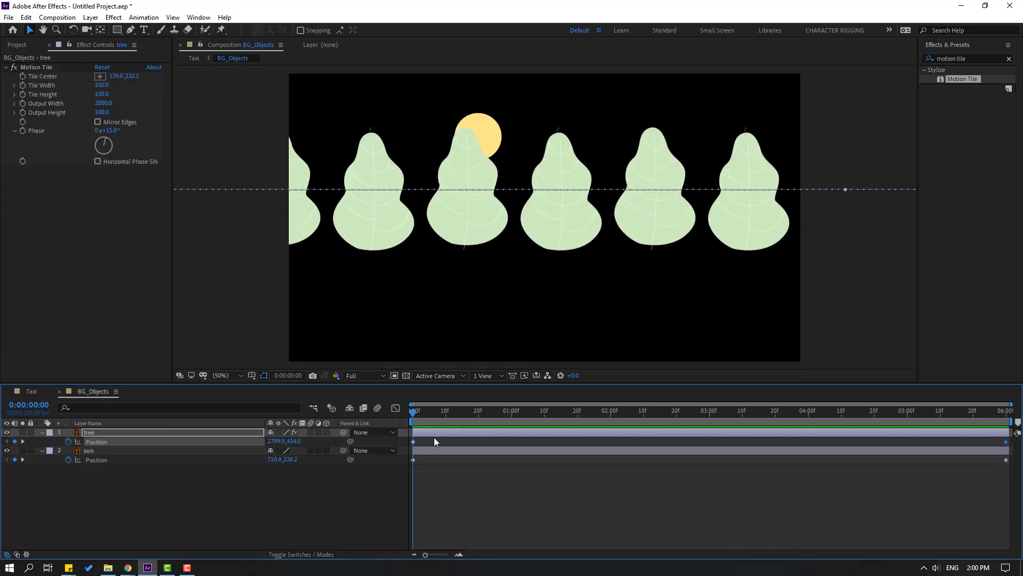
{"action": "left_click_drag", "start_coordinate": [429, 424], "coordinate": [956, 426]}
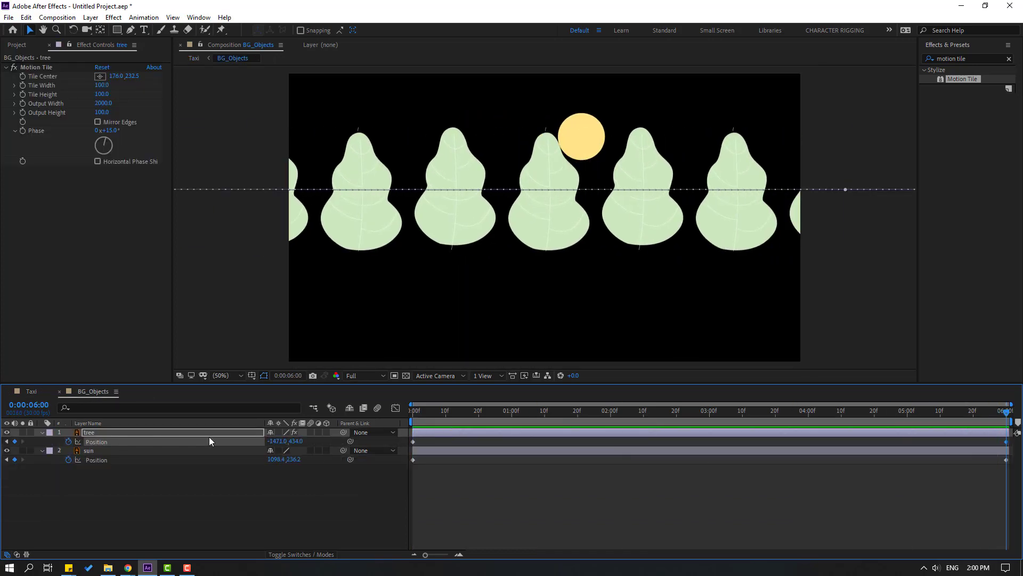
{"action": "left_click", "coordinate": [96, 105]}
{"action": "type", "text": "4"}
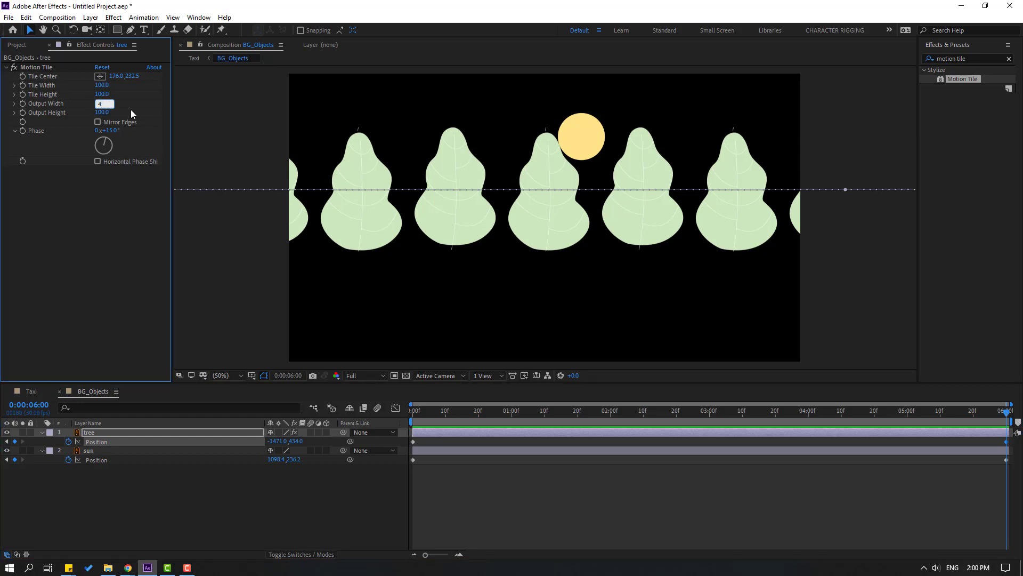
{"action": "type", "text": "000"}
{"action": "key", "text": "Return"}
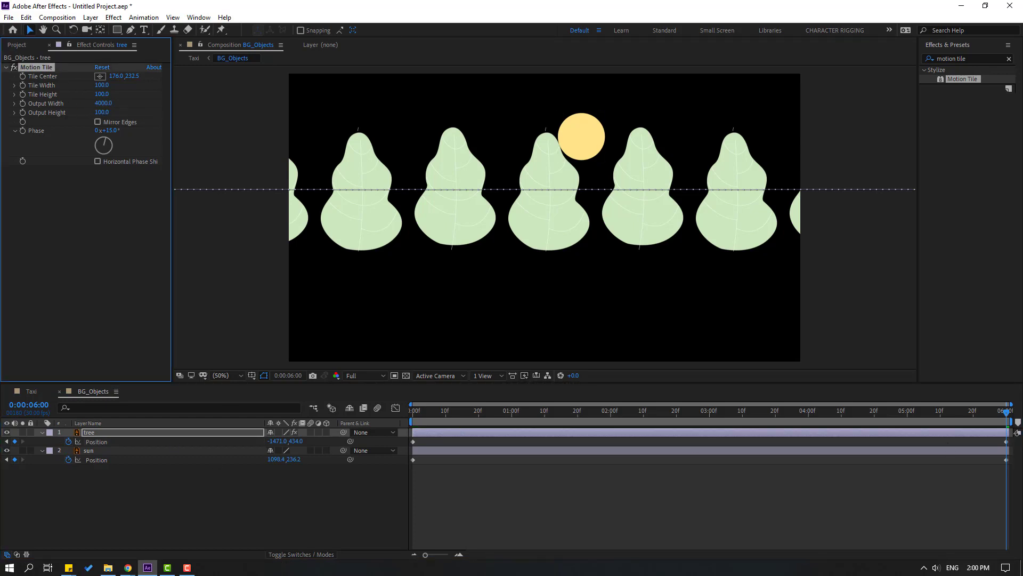
- Move the tree's end Position keyframe to X -3931 and preview in Taxi
{"action": "left_click", "coordinate": [1007, 443]}
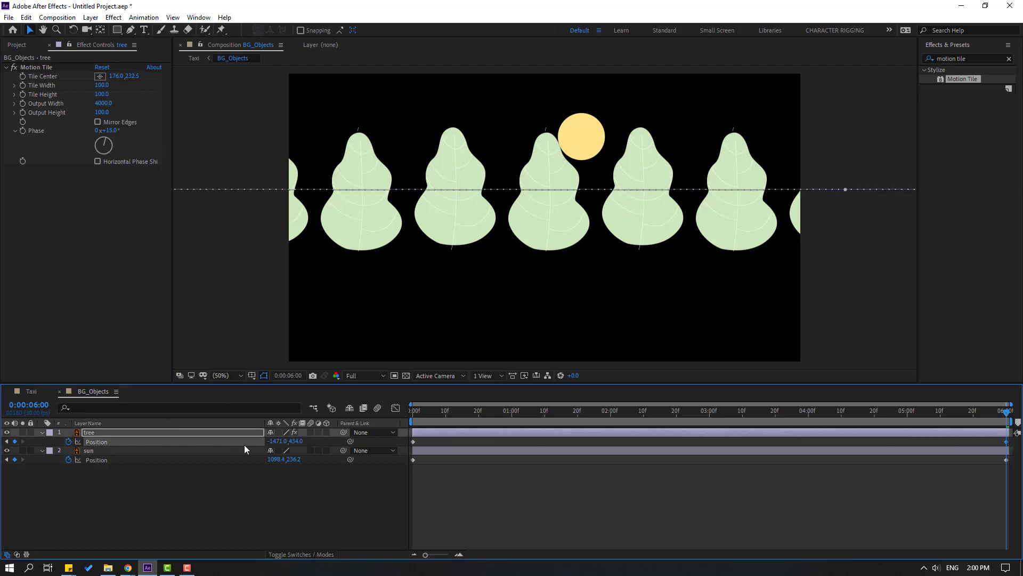
{"action": "left_click_drag", "start_coordinate": [279, 444], "coordinate": [107, 442]}
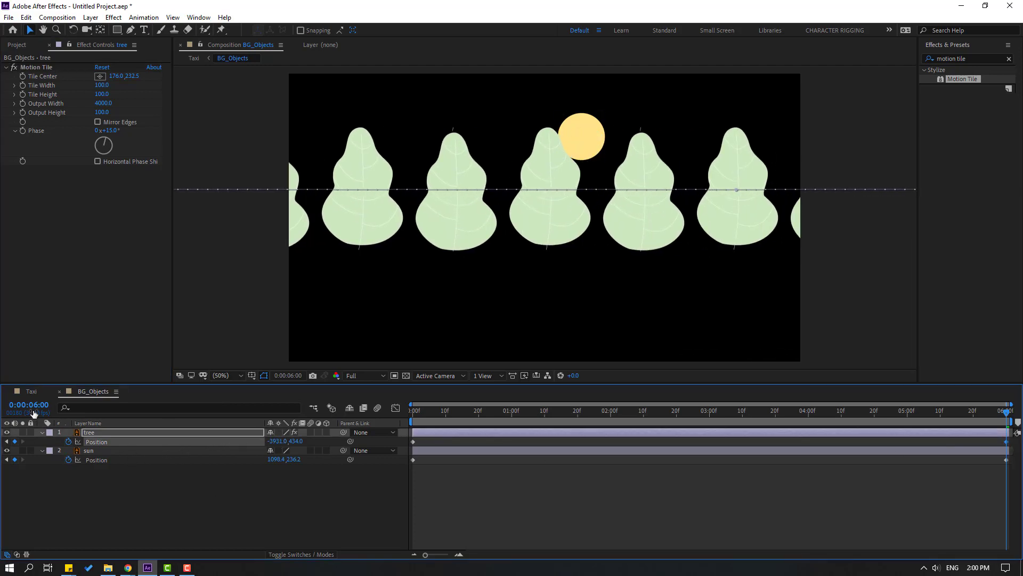
{"action": "key", "text": "Home"}
{"action": "key", "text": "space"}
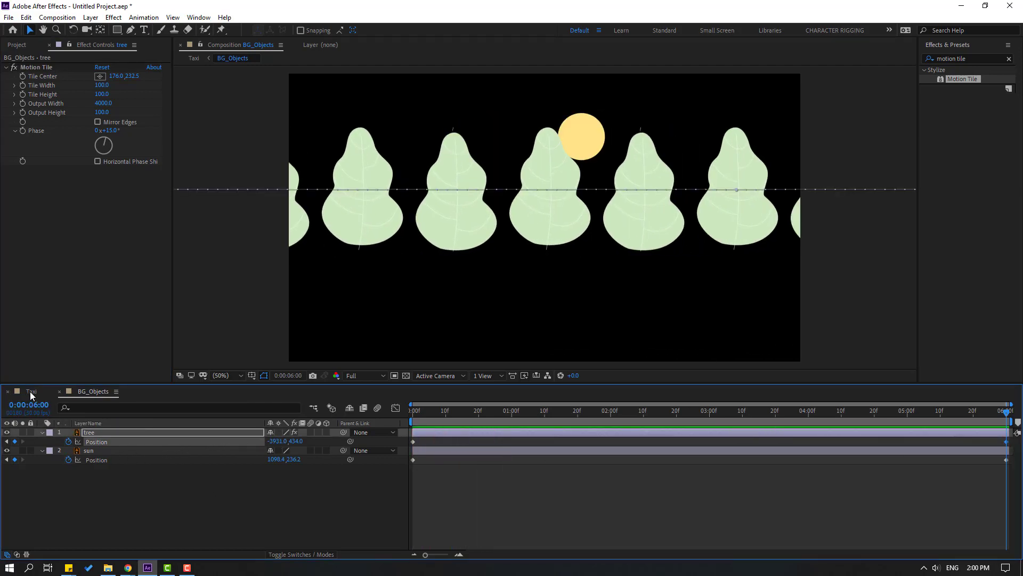
{"action": "left_click", "coordinate": [30, 391]}
{"action": "key", "text": "space"}
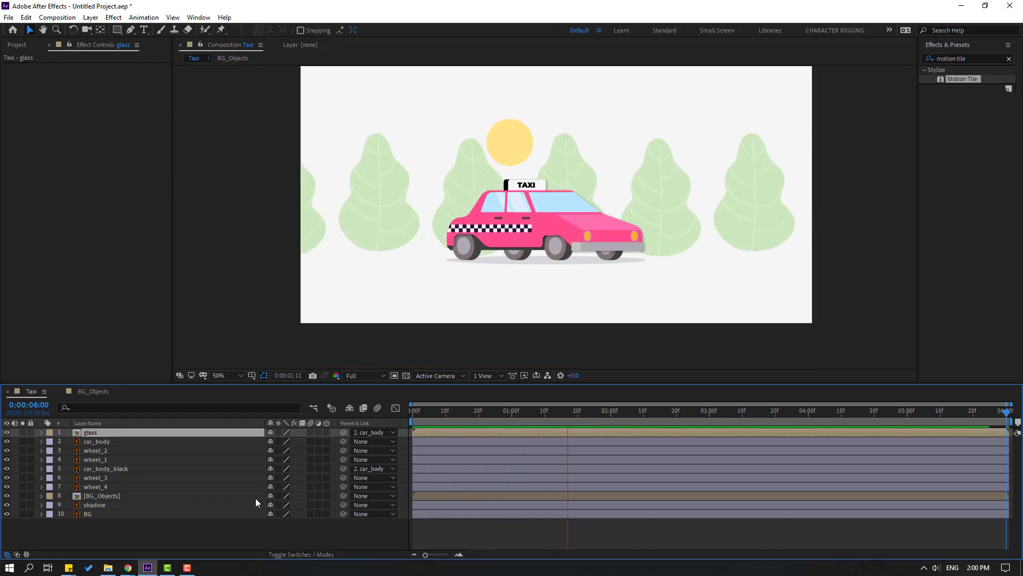
- Draw a three-point Pen path along the edge of the taxi's front wheel
{"action": "key", "text": "space"}
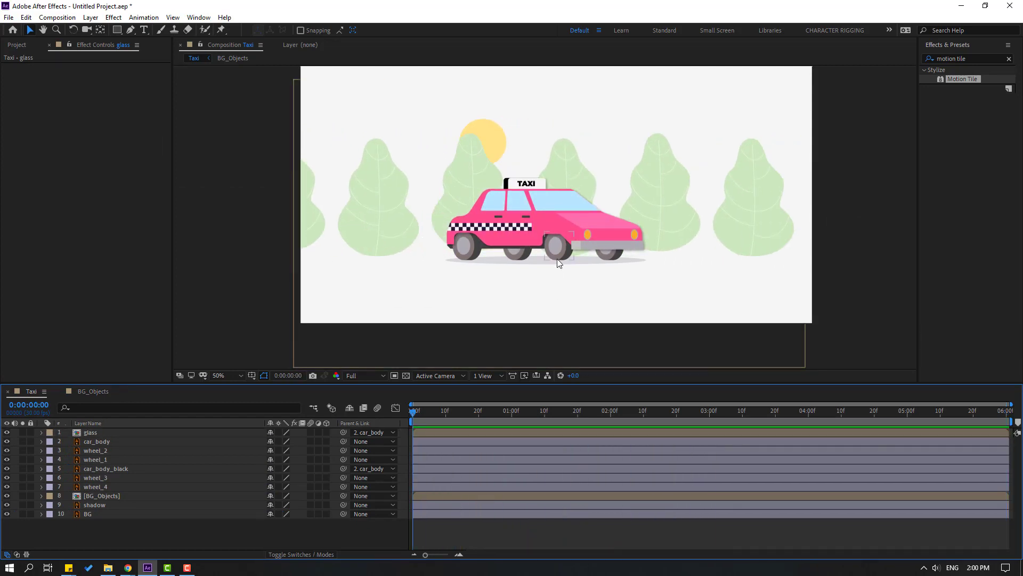
{"action": "scroll", "coordinate": [555, 265], "scroll_direction": "up", "scroll_amount": 2}
{"action": "left_click_drag", "start_coordinate": [602, 307], "coordinate": [514, 188]}
{"action": "left_click", "coordinate": [130, 30]}
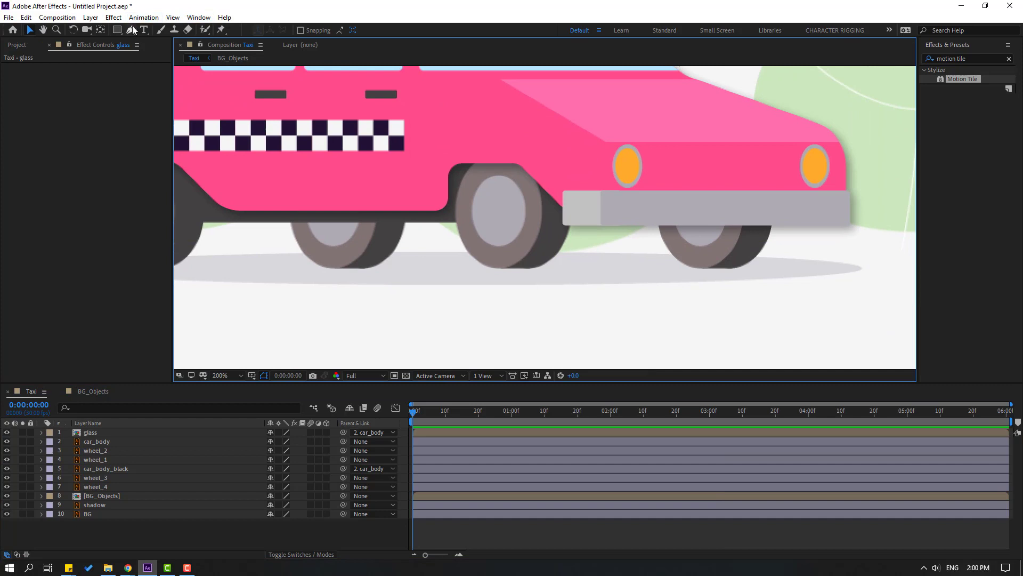
{"action": "scroll", "coordinate": [522, 233], "scroll_direction": "up", "scroll_amount": 2}
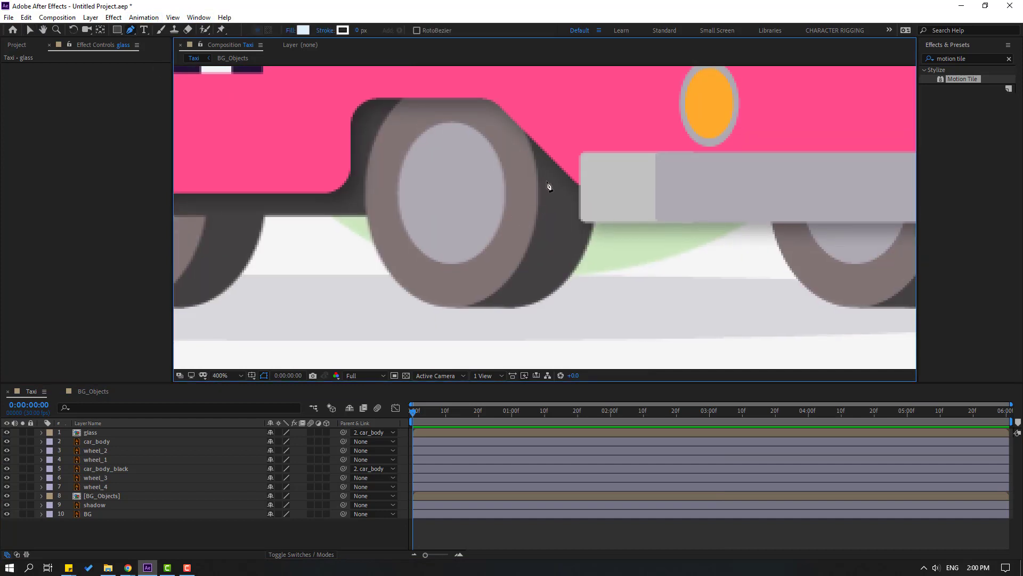
{"action": "left_click", "coordinate": [551, 169]}
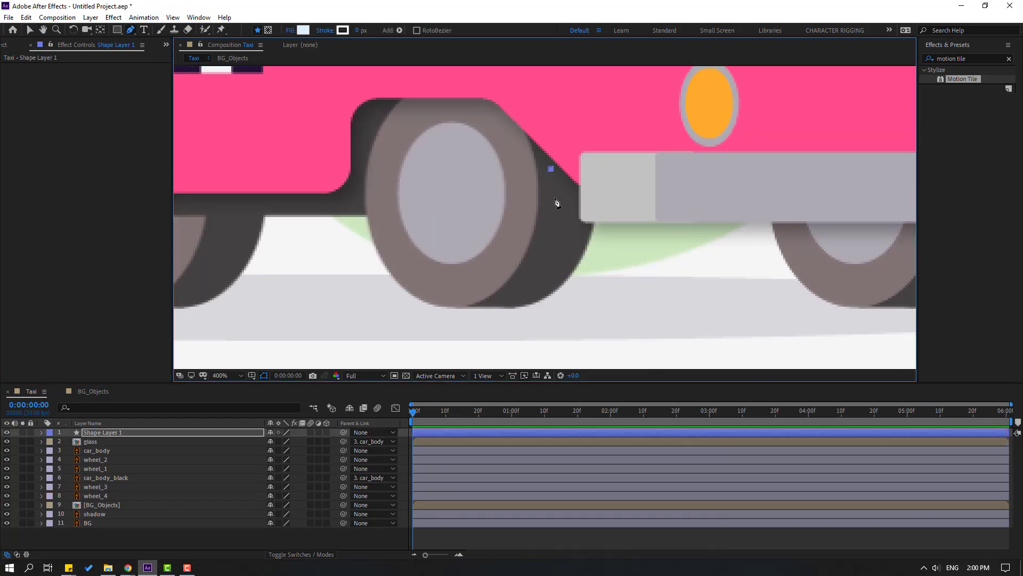
{"action": "left_click", "coordinate": [547, 246]}
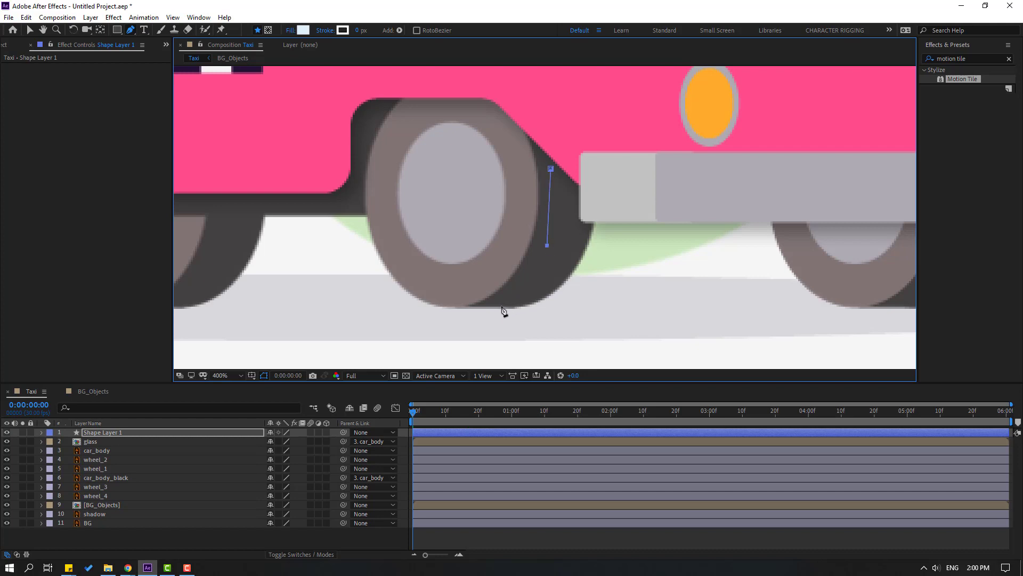
{"action": "left_click", "coordinate": [499, 303]}
{"action": "left_click", "coordinate": [30, 31]}
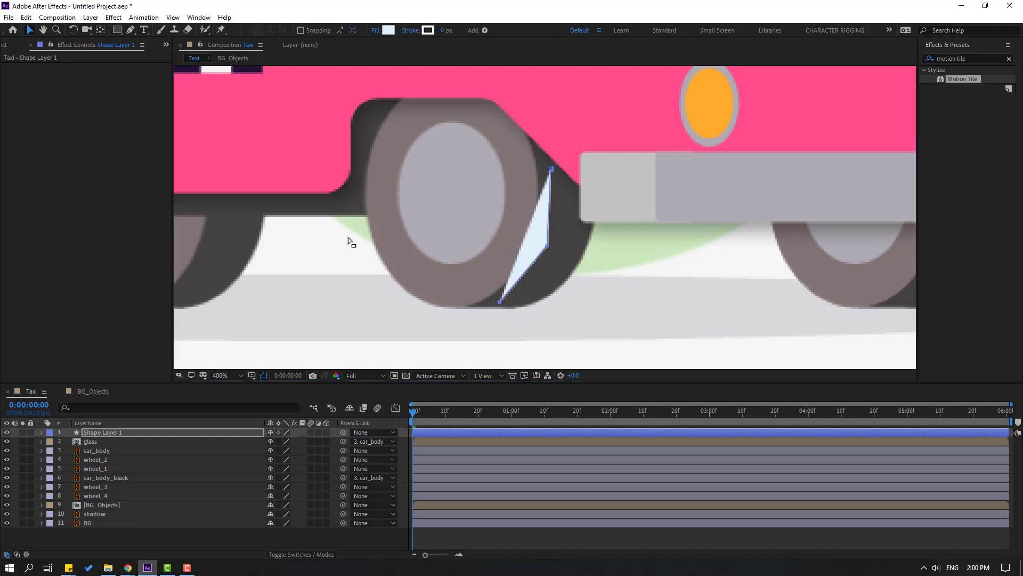
- Set the path to no fill and a 3 px white stroke
{"action": "left_click", "coordinate": [376, 30]}
{"action": "left_click", "coordinate": [359, 249]}
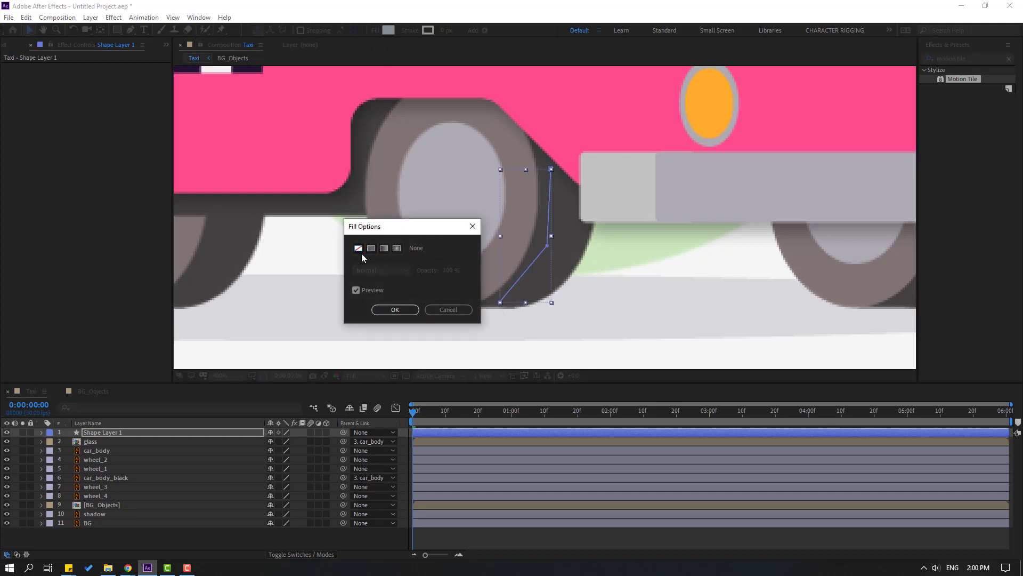
{"action": "left_click", "coordinate": [395, 310]}
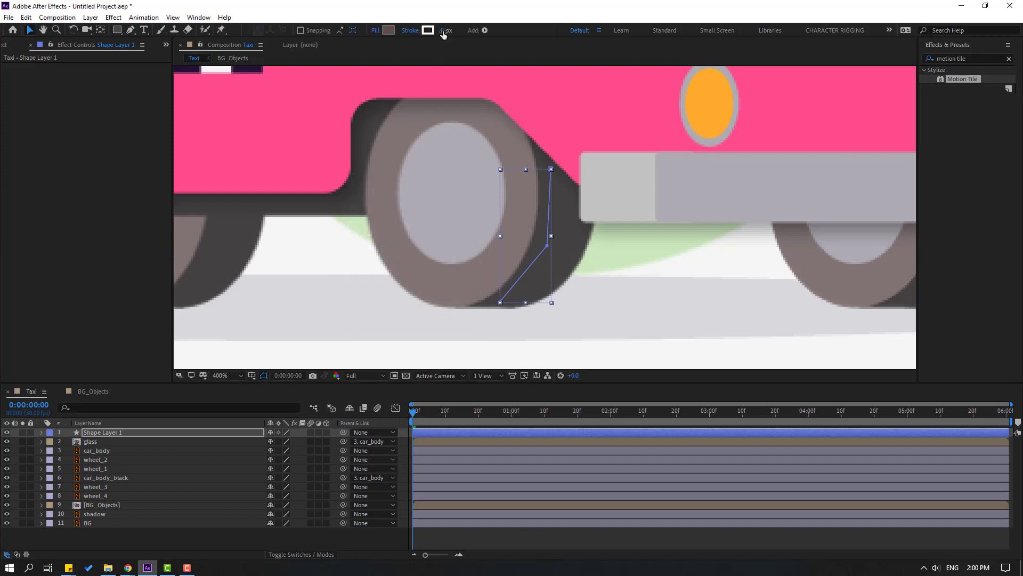
{"action": "left_click_drag", "start_coordinate": [446, 31], "coordinate": [447, 31]}
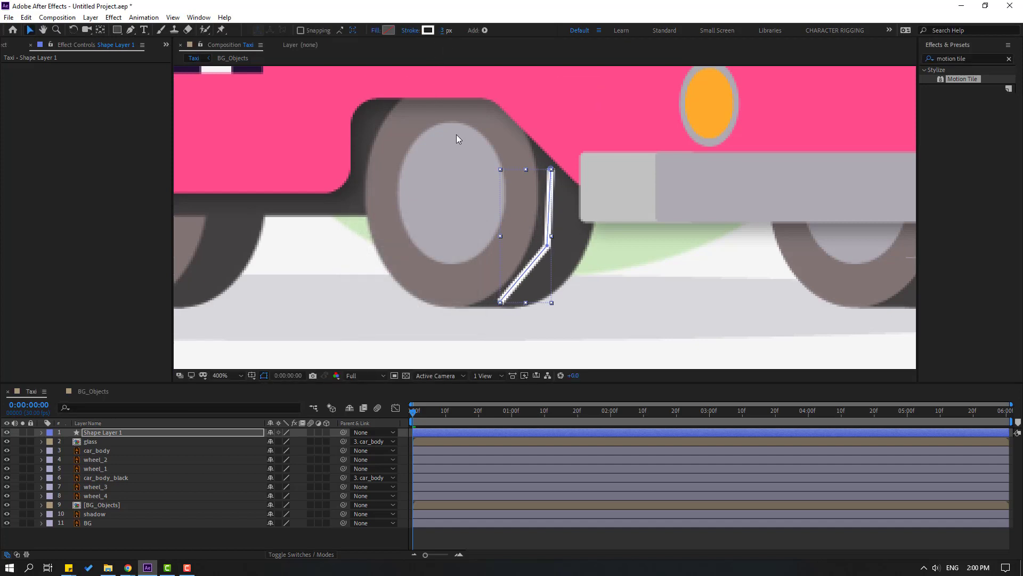
- Curve the middle vertex with the Convert Vertex Tool to follow the wheel's edge
{"action": "left_click", "coordinate": [130, 30]}
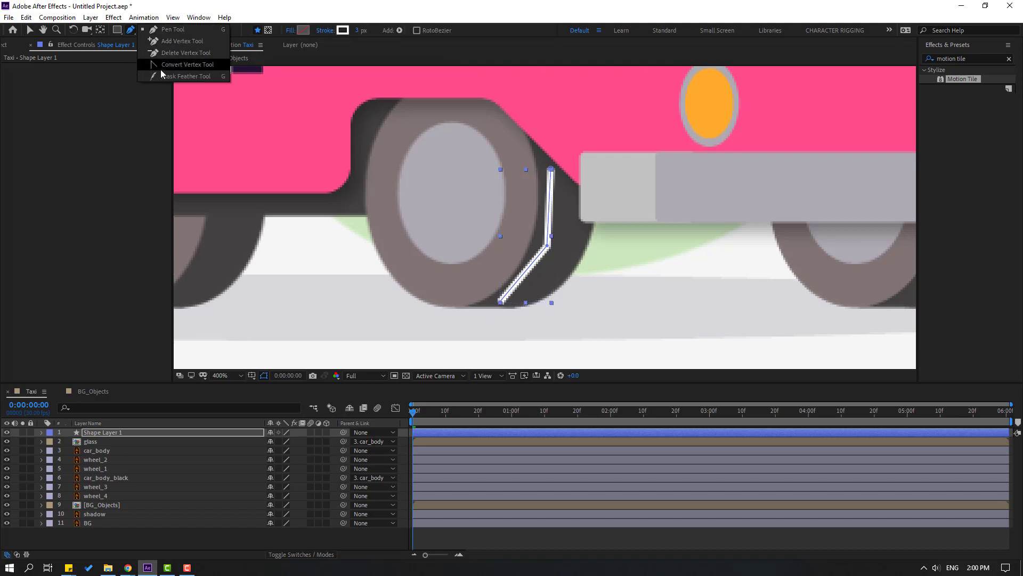
{"action": "left_click", "coordinate": [189, 65]}
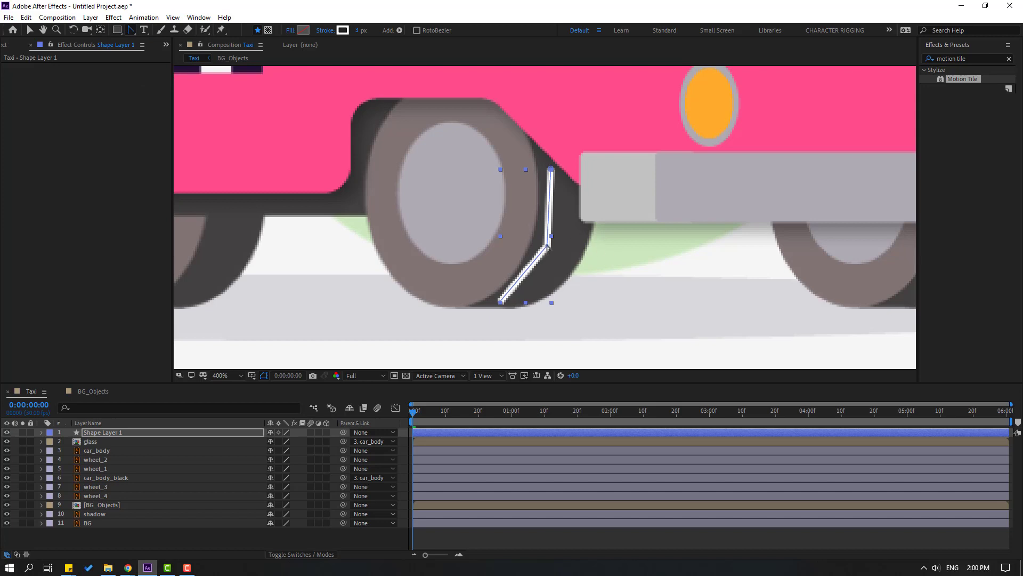
{"action": "left_click_drag", "start_coordinate": [547, 247], "coordinate": [536, 278]}
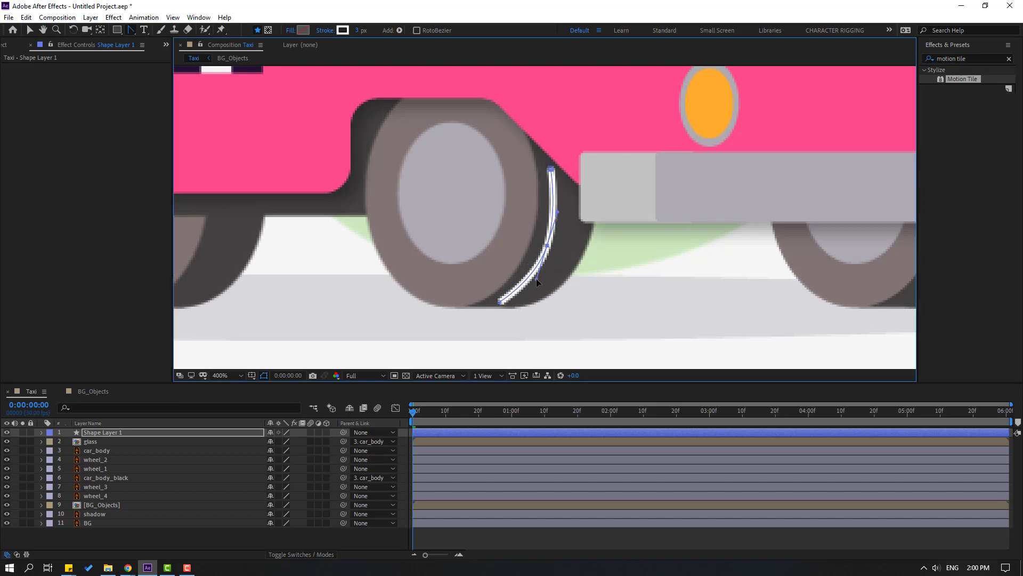
{"action": "left_click", "coordinate": [31, 30]}
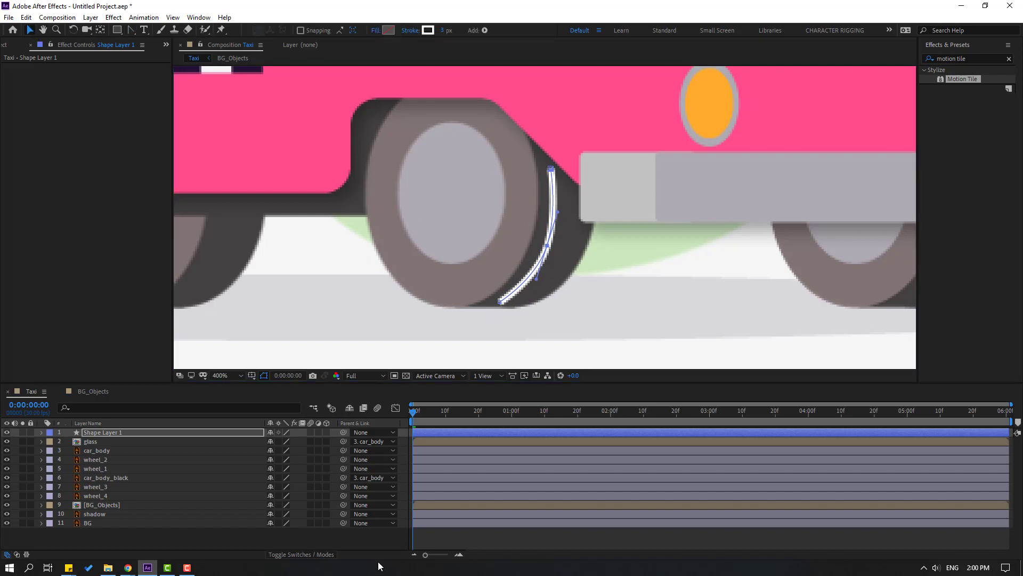
{"action": "left_click", "coordinate": [93, 434]}
- Rename the shape layer to W_line
{"action": "key", "text": "Return"}
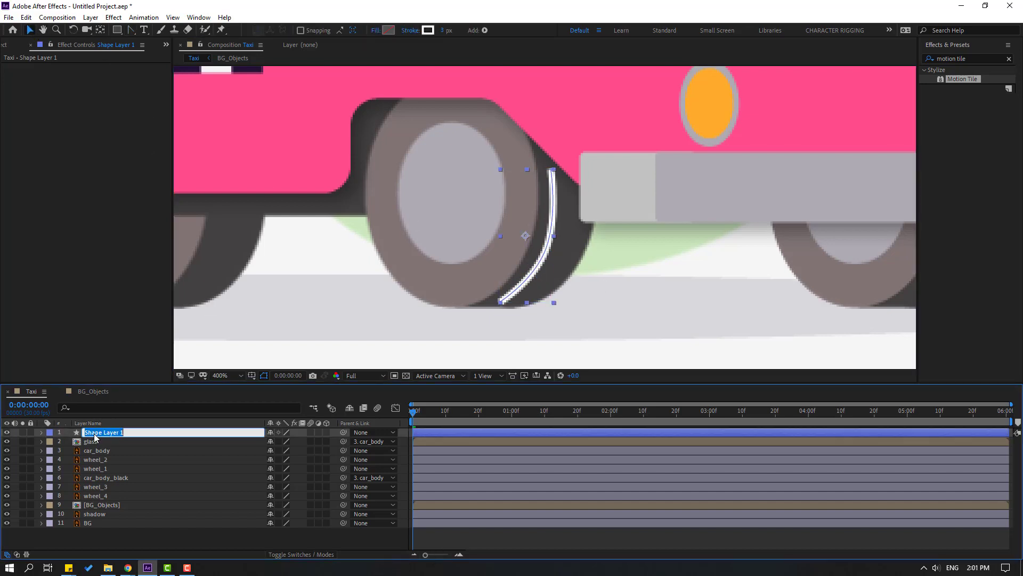
{"action": "key", "text": "BackSpace"}
{"action": "type", "text": "W_line"}
{"action": "key", "text": "Return"}
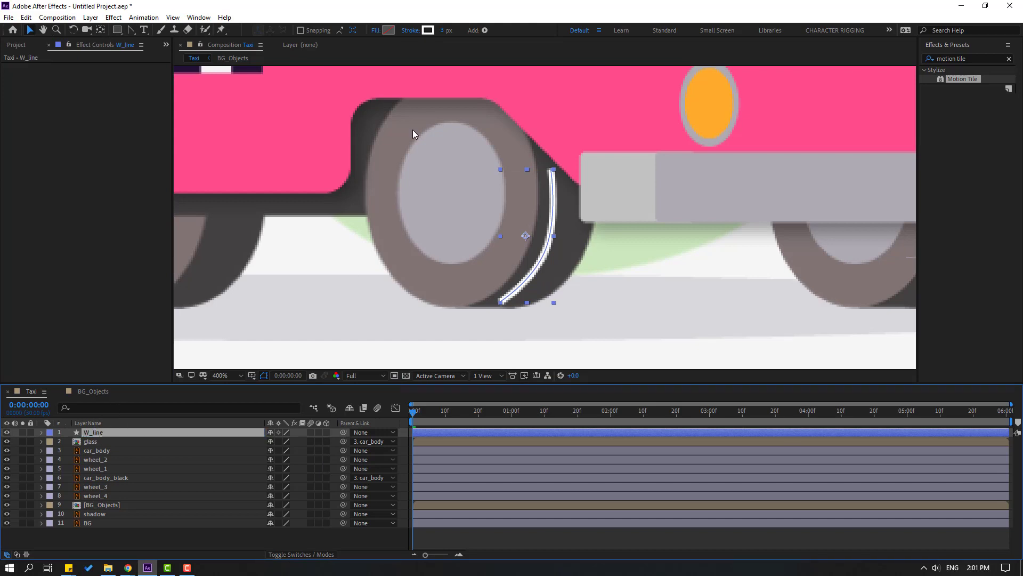
- Add Trim Paths to W_line and keyframe End from 0% at frame 0 to 100% at frame 10
{"action": "left_click", "coordinate": [484, 30]}
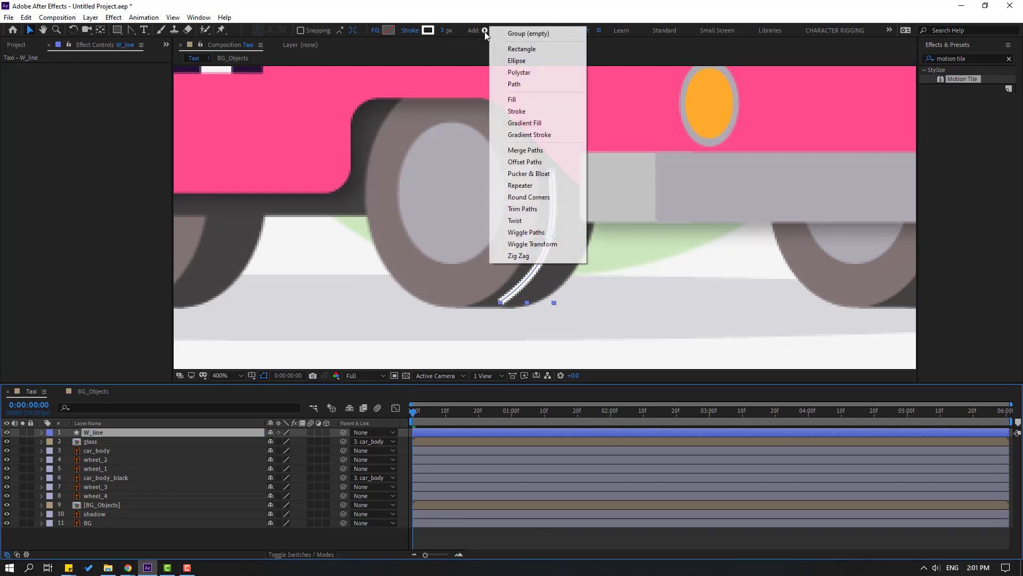
{"action": "left_click", "coordinate": [520, 210]}
{"action": "left_click", "coordinate": [60, 460]}
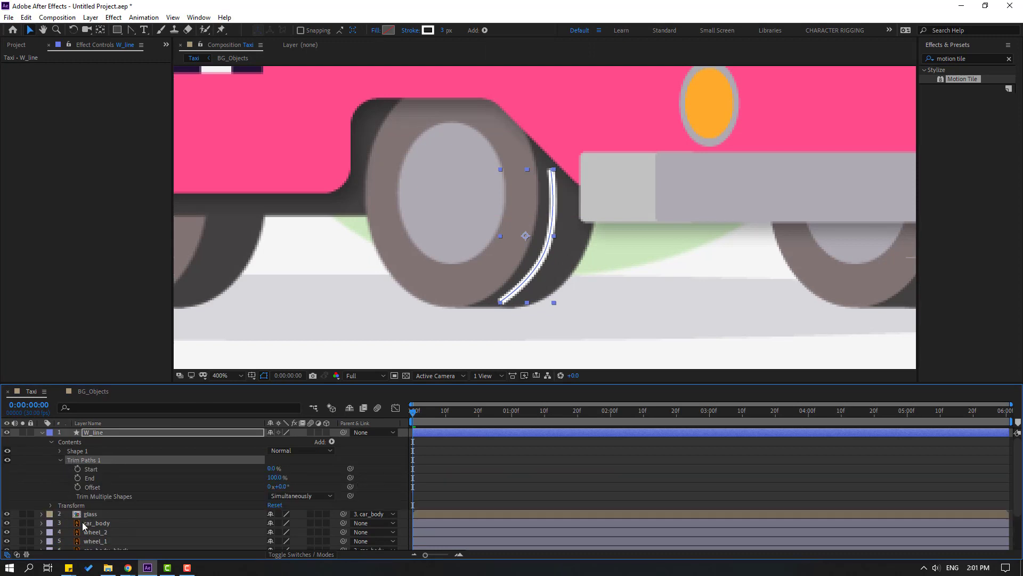
{"action": "left_click_drag", "start_coordinate": [278, 482], "coordinate": [226, 491]}
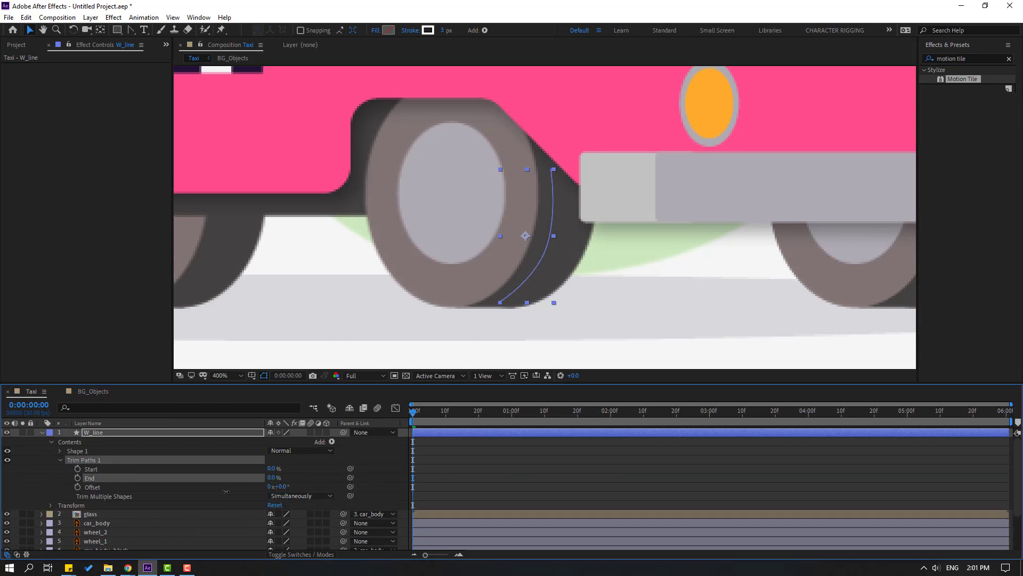
{"action": "left_click", "coordinate": [78, 478]}
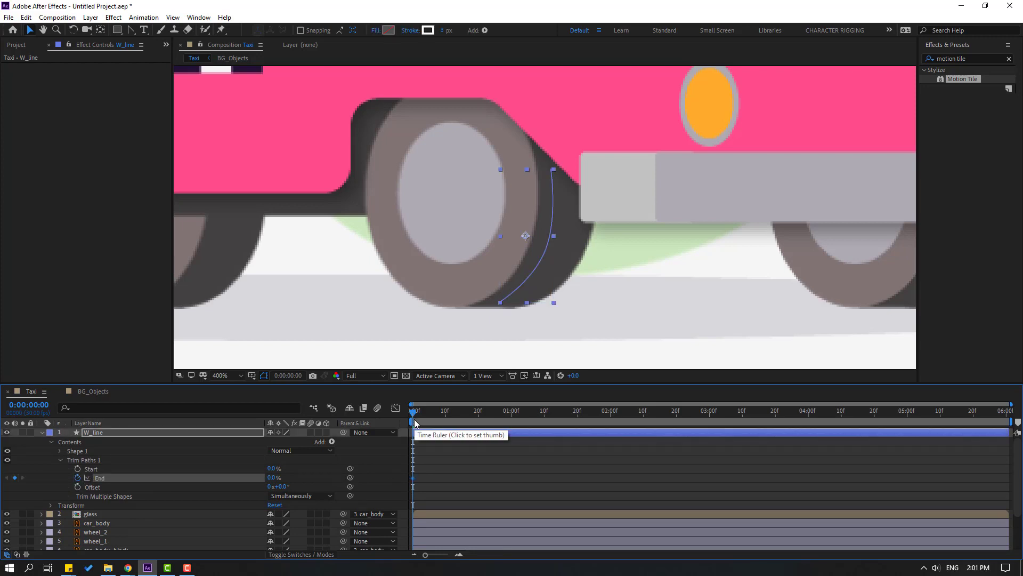
{"action": "key", "text": "shift+Page_Down"}
{"action": "left_click_drag", "start_coordinate": [273, 481], "coordinate": [371, 470]}
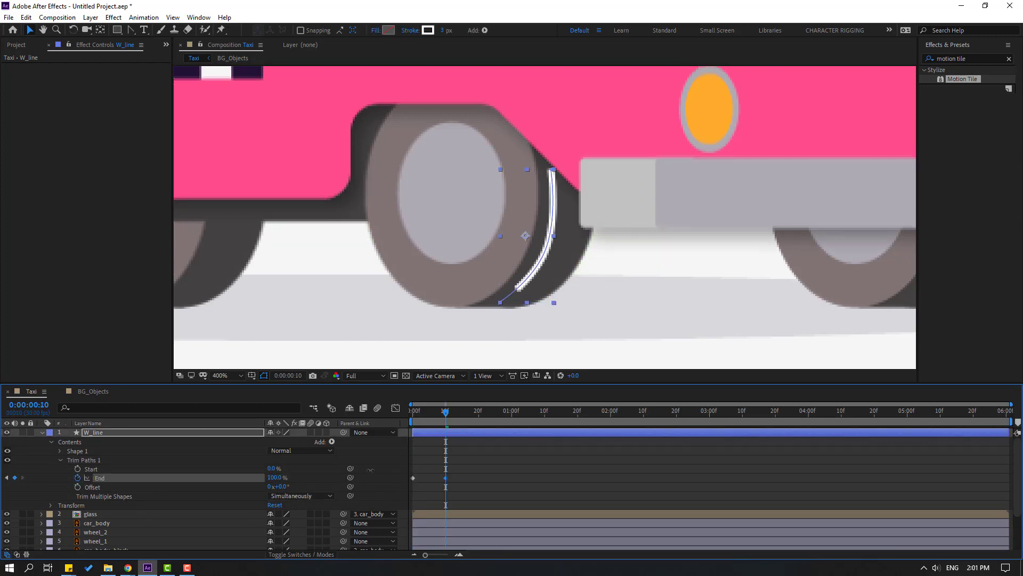
- Keyframe Start from 0% at frame 3 to 100% at frame 13, then select all the keyframes
{"action": "mouse_move", "coordinate": [449, 415]}
{"action": "left_mouse_down"}
{"action": "mouse_move", "coordinate": [422, 414]}
{"action": "mouse_move", "coordinate": [455, 416]}
{"action": "left_mouse_up"}
{"action": "left_click", "coordinate": [78, 468]}
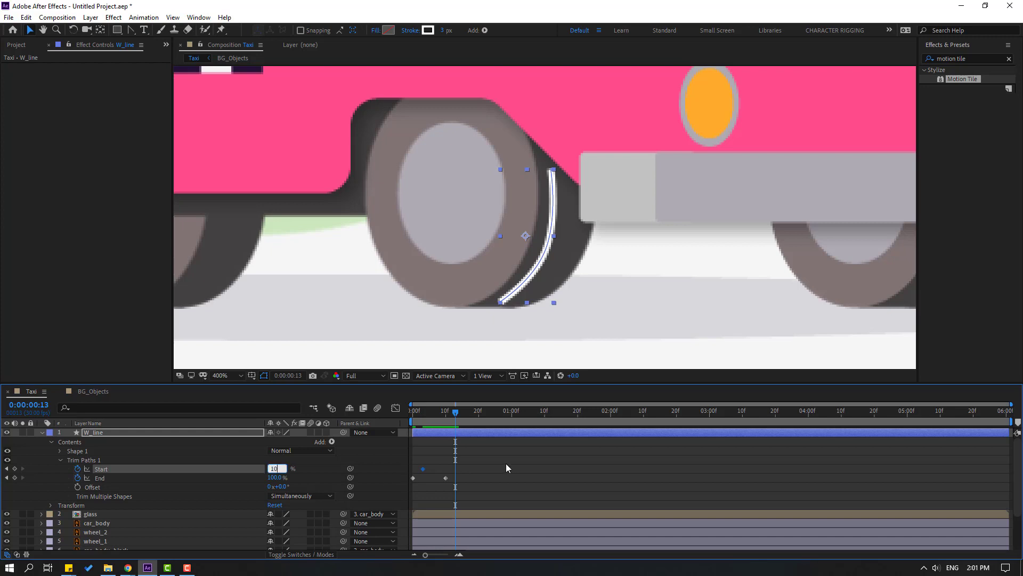
{"action": "type", "text": "0"}
{"action": "key", "text": "Return"}
{"action": "key", "text": "space"}
{"action": "key", "text": "space"}
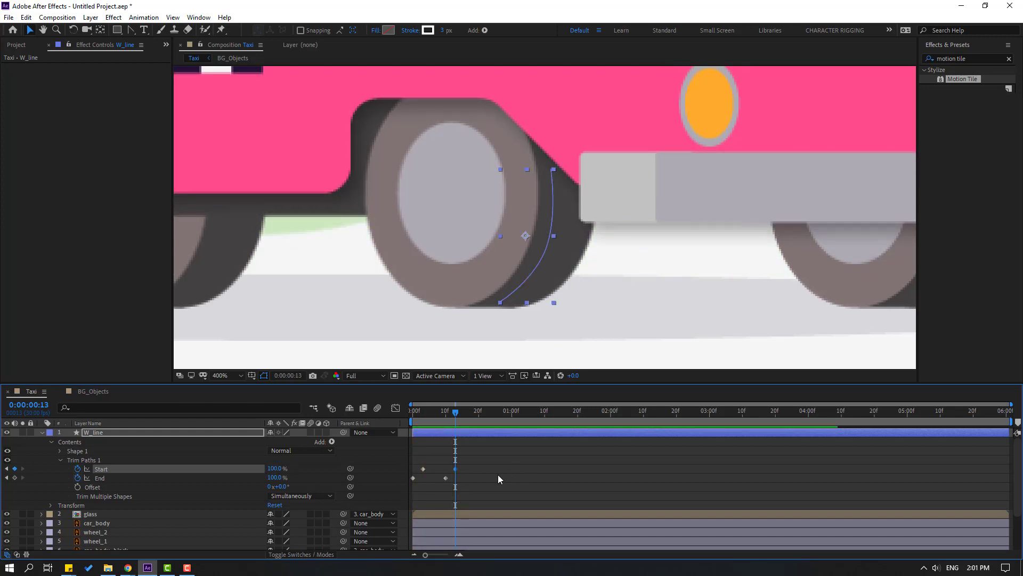
{"action": "left_click_drag", "start_coordinate": [482, 452], "coordinate": [411, 481]}
- Apply Easy Ease to the selected Trim Paths keyframes
{"action": "right_click", "coordinate": [413, 479]}
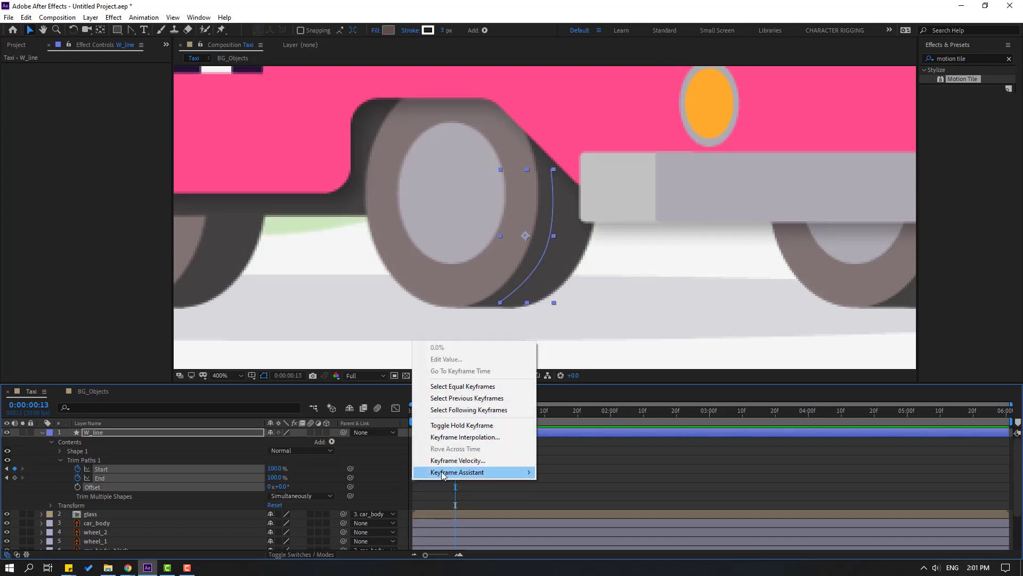
{"action": "mouse_move", "coordinate": [442, 473]}
{"action": "left_click", "coordinate": [565, 401]}
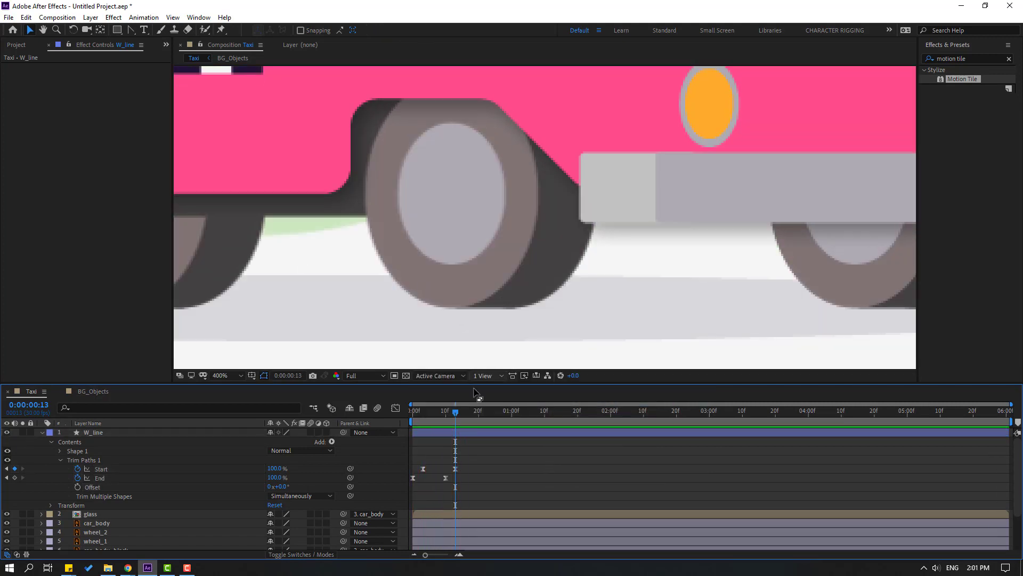
- At frame 7, recolour W_line's stroke to the wheel's dark grey 232323 with the eyedropper
{"action": "left_click_drag", "start_coordinate": [446, 415], "coordinate": [436, 414]}
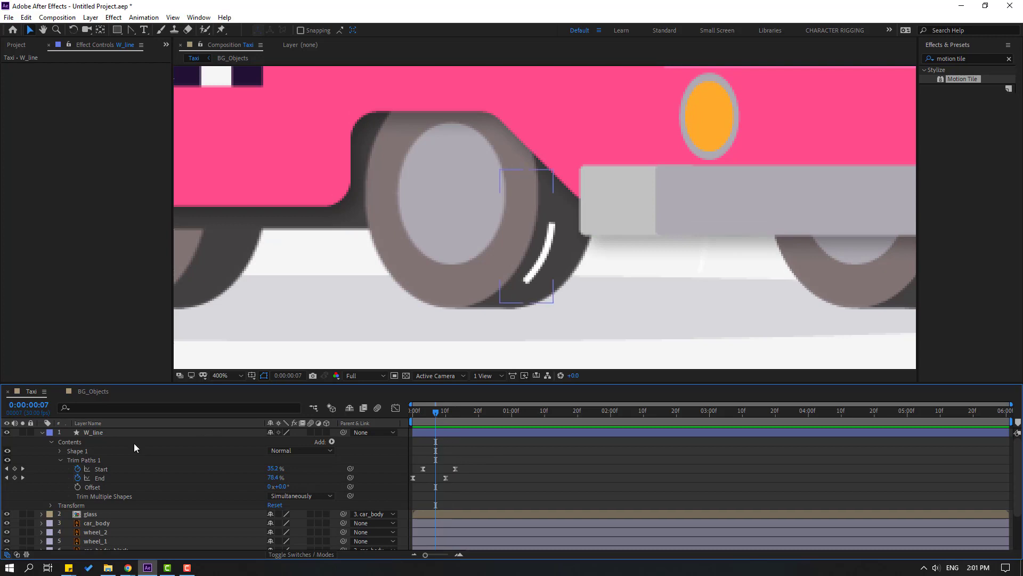
{"action": "left_click", "coordinate": [94, 432]}
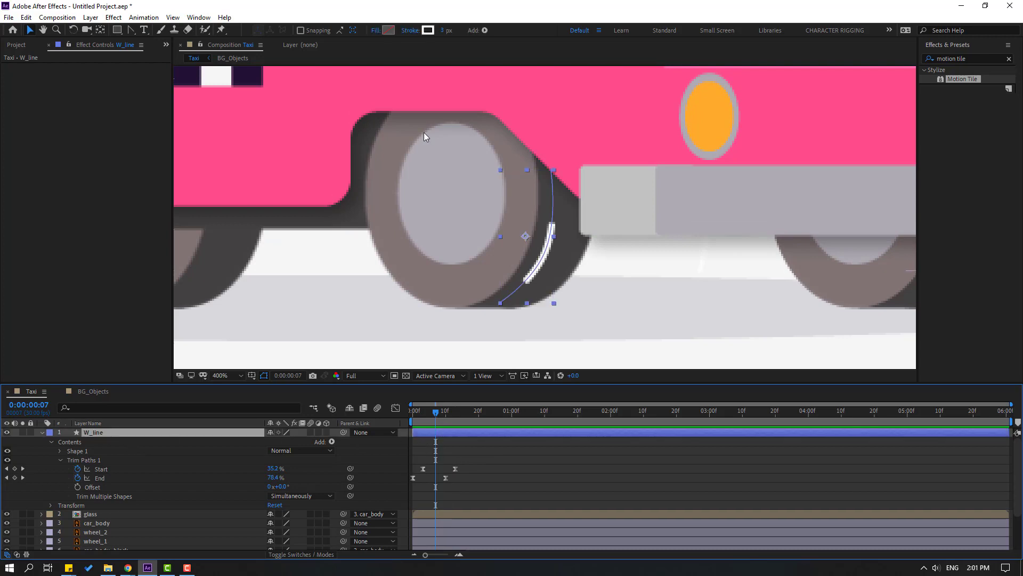
{"action": "left_click", "coordinate": [428, 30]}
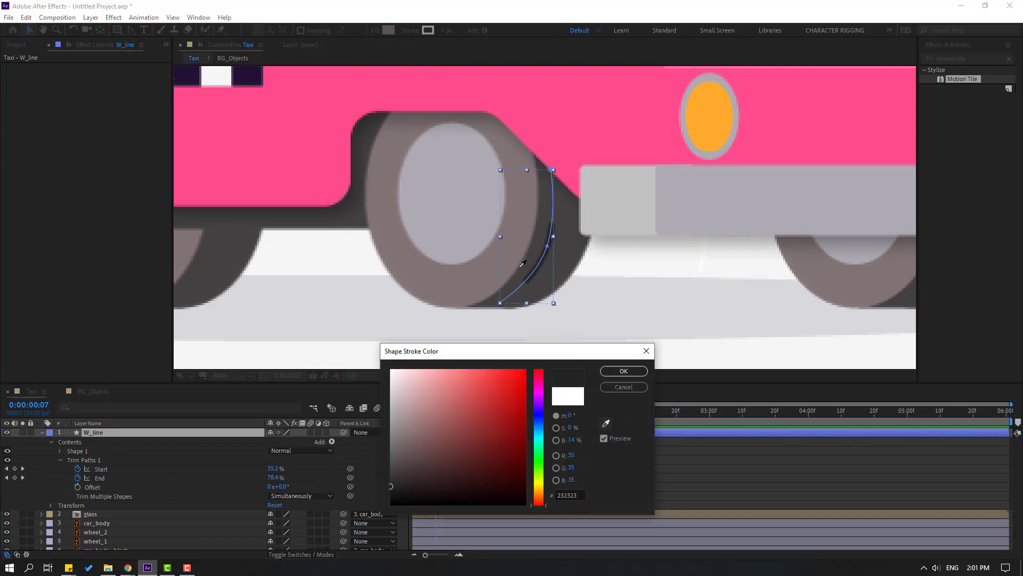
{"action": "left_click", "coordinate": [547, 296]}
{"action": "left_click", "coordinate": [624, 371]}
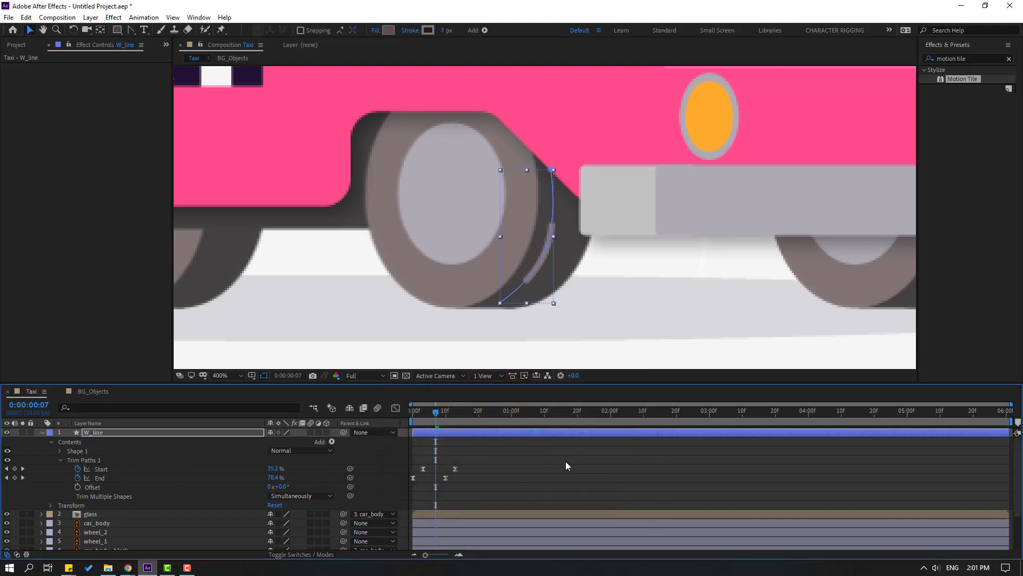
- Preview the highlight animation, zoom in on the wheels and collapse W_line's properties
{"action": "scroll", "coordinate": [350, 274], "scroll_direction": "down", "scroll_amount": 4}
{"action": "key", "text": "space"}
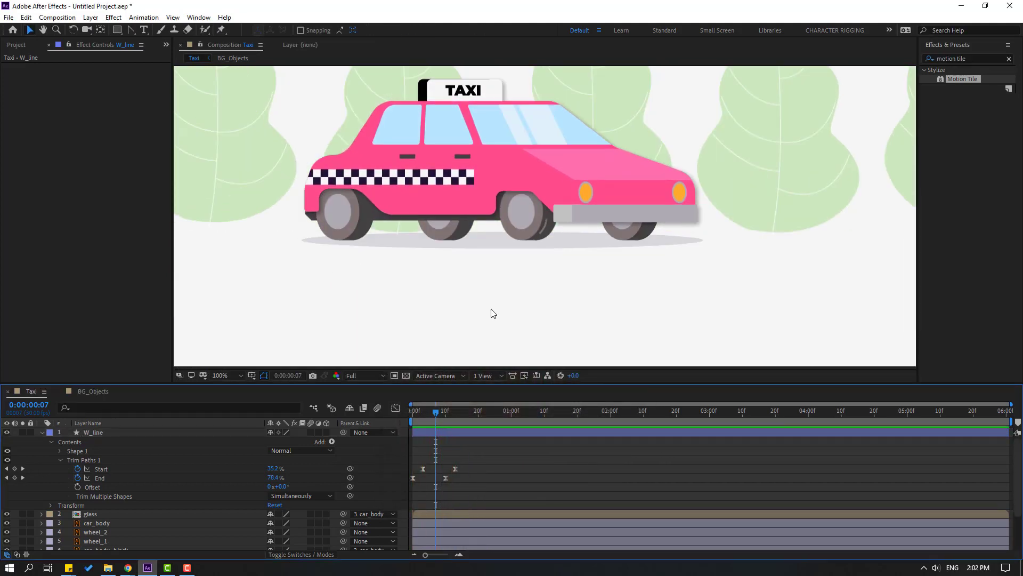
{"action": "key", "text": "space"}
{"action": "key", "text": "period"}
{"action": "left_click", "coordinate": [42, 433]}
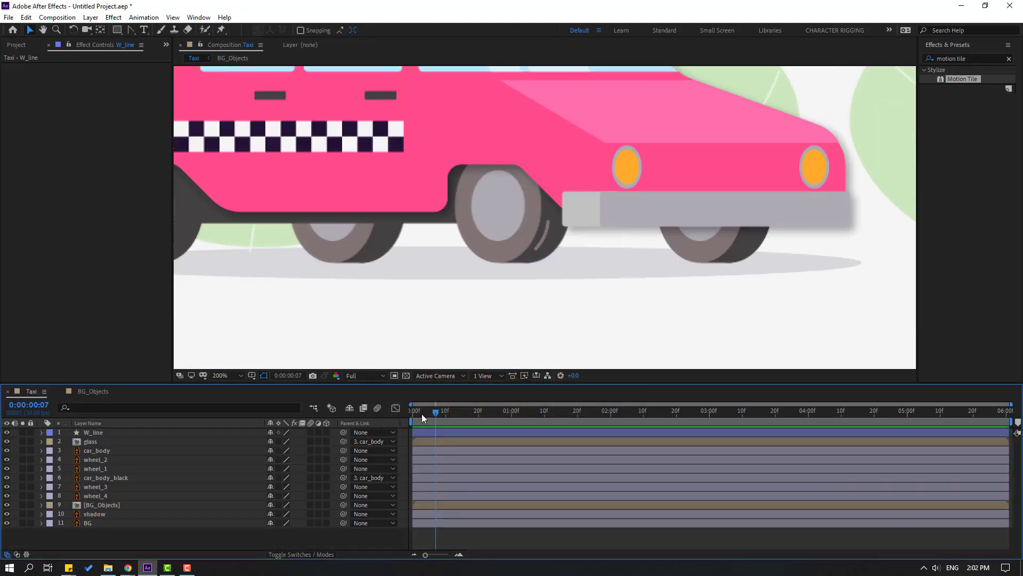
- Split the W_line layer at frame 13 so it ends there
{"action": "left_click", "coordinate": [78, 433]}
{"action": "key", "text": "u"}
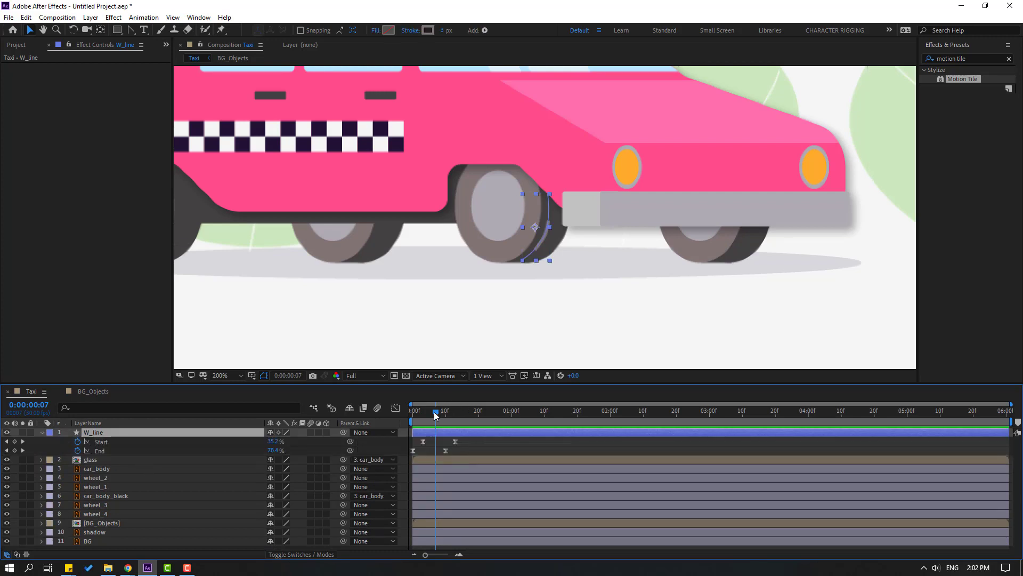
{"action": "left_click_drag", "start_coordinate": [436, 416], "coordinate": [457, 416]}
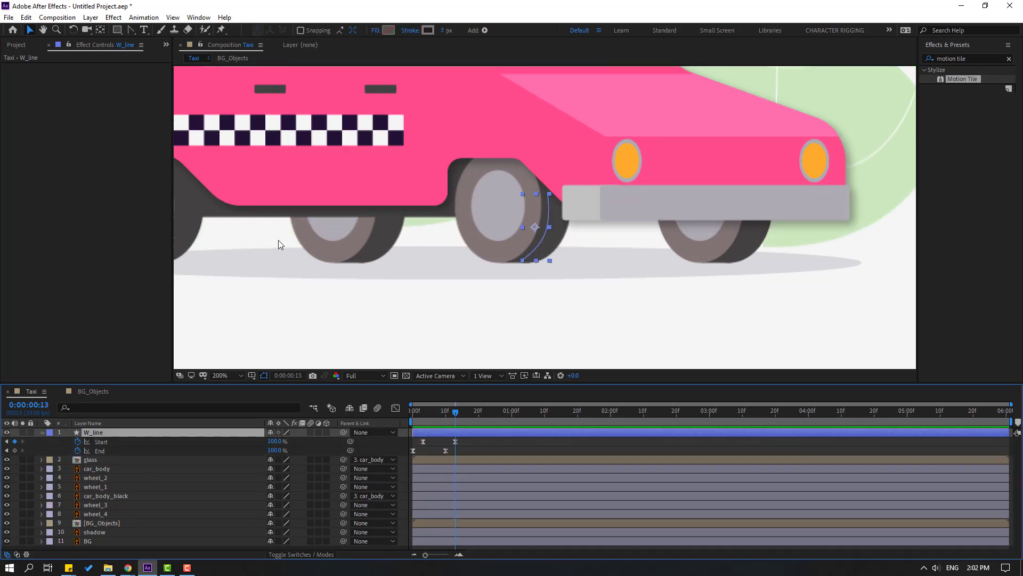
{"action": "left_click", "coordinate": [25, 17]}
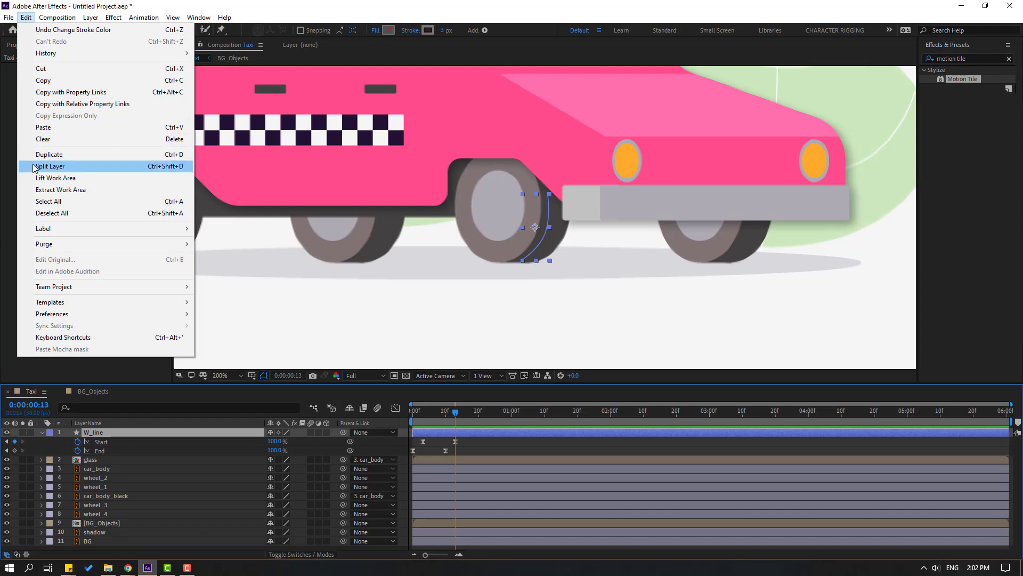
{"action": "left_click", "coordinate": [67, 187]}
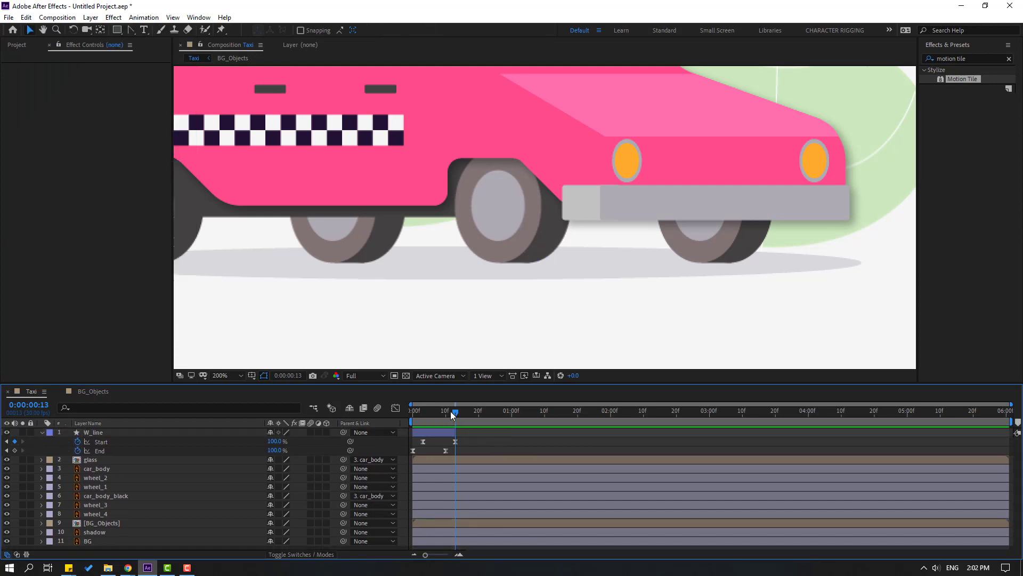
- Duplicate W_line and shift each copy to start where the previous one ends
{"action": "left_click_drag", "start_coordinate": [452, 415], "coordinate": [432, 416]}
{"action": "left_click", "coordinate": [82, 435]}
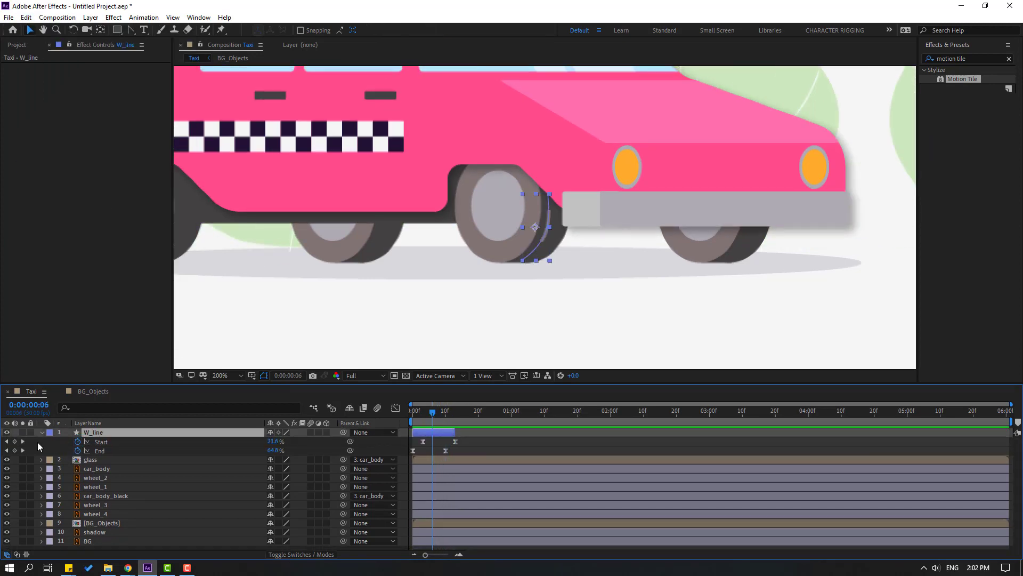
{"action": "left_click", "coordinate": [42, 432]}
{"action": "key", "text": "ctrl+d"}
{"action": "left_click_drag", "start_coordinate": [425, 432], "coordinate": [718, 432]}
{"action": "key", "text": "ctrl+d"}
{"action": "key", "text": "ctrl+d"}
{"action": "key", "text": "ctrl+d"}
{"action": "key", "text": "ctrl+d"}
{"action": "key", "text": "ctrl+d"}
{"action": "key", "text": "ctrl+d"}
{"action": "key", "text": "ctrl+d"}
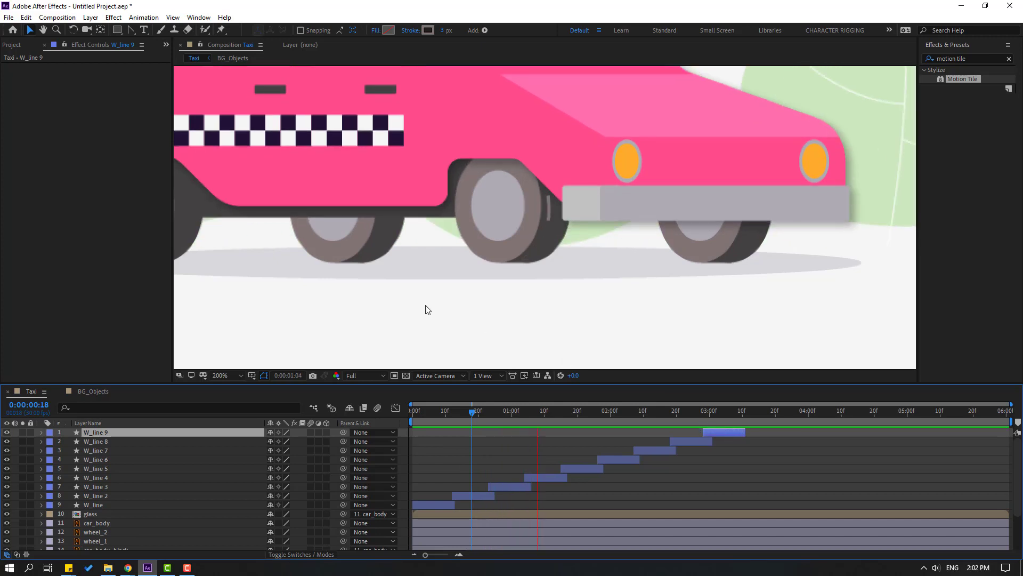
- Continue duplicating and offsetting the line copies up to W_line 20, then preview
{"action": "scroll", "coordinate": [368, 310], "scroll_direction": "down", "scroll_amount": 3}
{"action": "scroll", "coordinate": [366, 312], "scroll_direction": "up", "scroll_amount": 3}
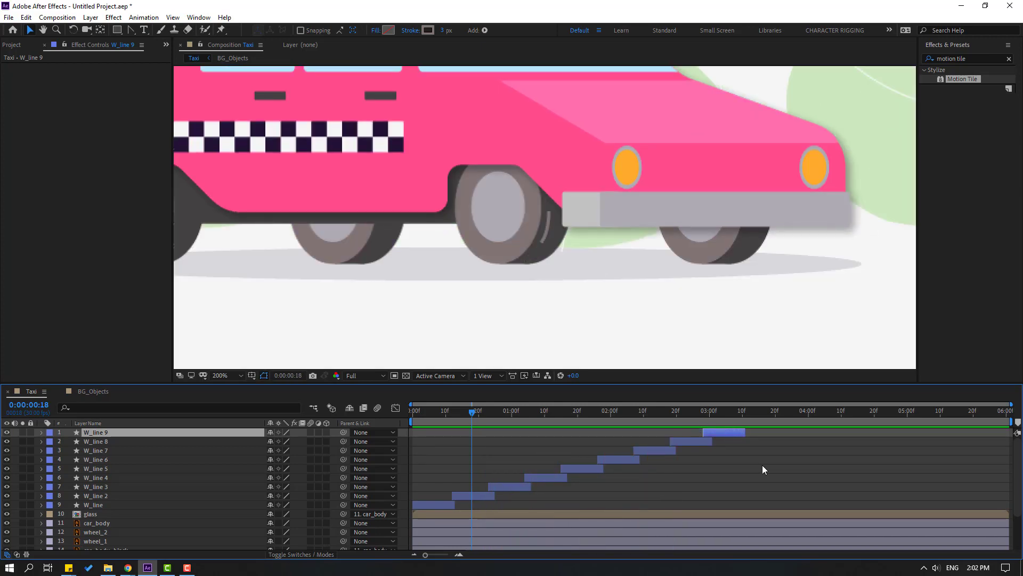
{"action": "key", "text": "ctrl+d"}
{"action": "left_click_drag", "start_coordinate": [715, 432], "coordinate": [1010, 432]}
{"action": "key", "text": "ctrl+d"}
{"action": "key", "text": "ctrl+d"}
{"action": "key", "text": "ctrl+d"}
{"action": "key", "text": "ctrl+d"}
{"action": "key", "text": "ctrl+d"}
{"action": "key", "text": "ctrl+d"}
{"action": "key", "text": "ctrl+d"}
{"action": "key", "text": "ctrl+d"}
{"action": "key", "text": "ctrl+d"}
{"action": "key", "text": "ctrl+d"}
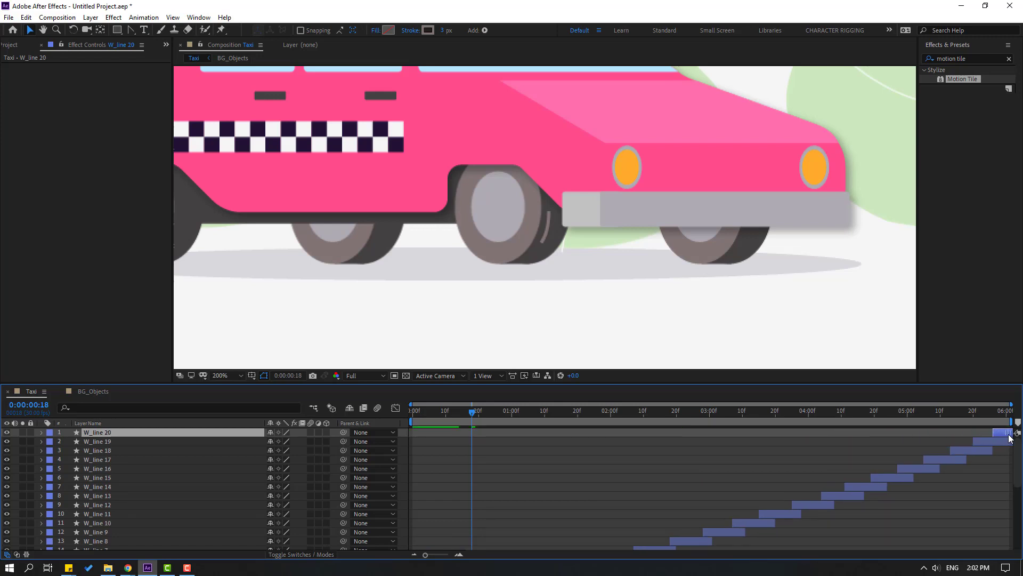
{"action": "key", "text": "space"}
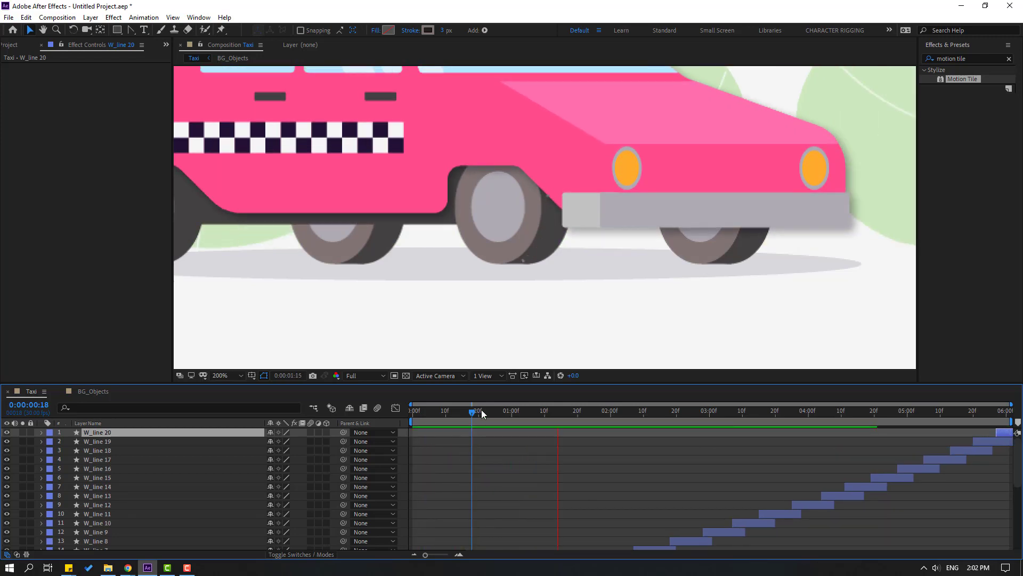
{"action": "key", "text": "space"}
- Pre-compose all twenty W_line layers into a composition named line1, back in Taxi
{"action": "scroll", "coordinate": [140, 491], "scroll_direction": "down", "scroll_amount": 3}
{"action": "left_click", "coordinate": [100, 524]}
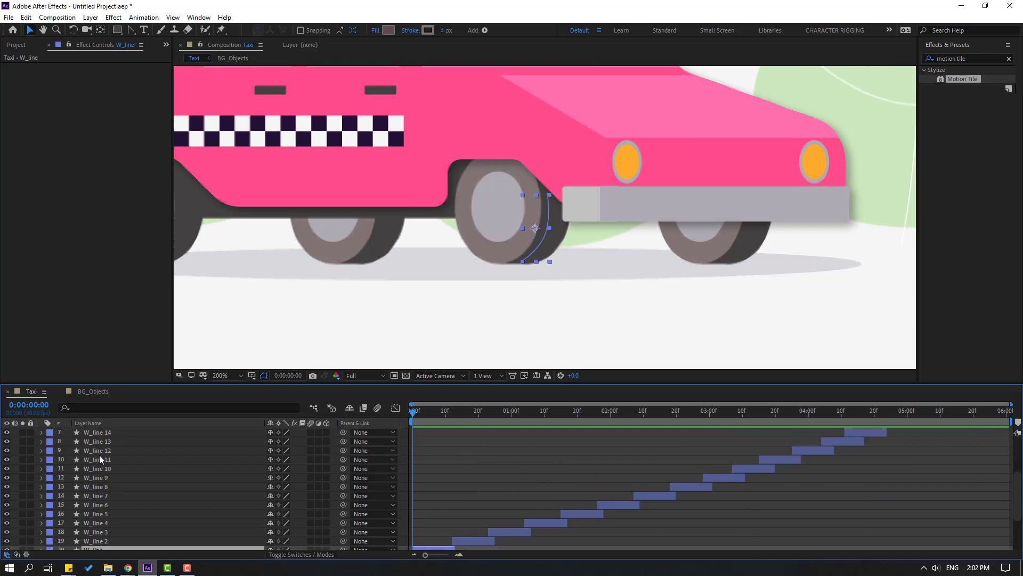
{"action": "scroll", "coordinate": [99, 455], "scroll_direction": "up", "scroll_amount": 3}
{"action": "left_click", "coordinate": [92, 430], "text": "shift"}
{"action": "right_click", "coordinate": [110, 460]}
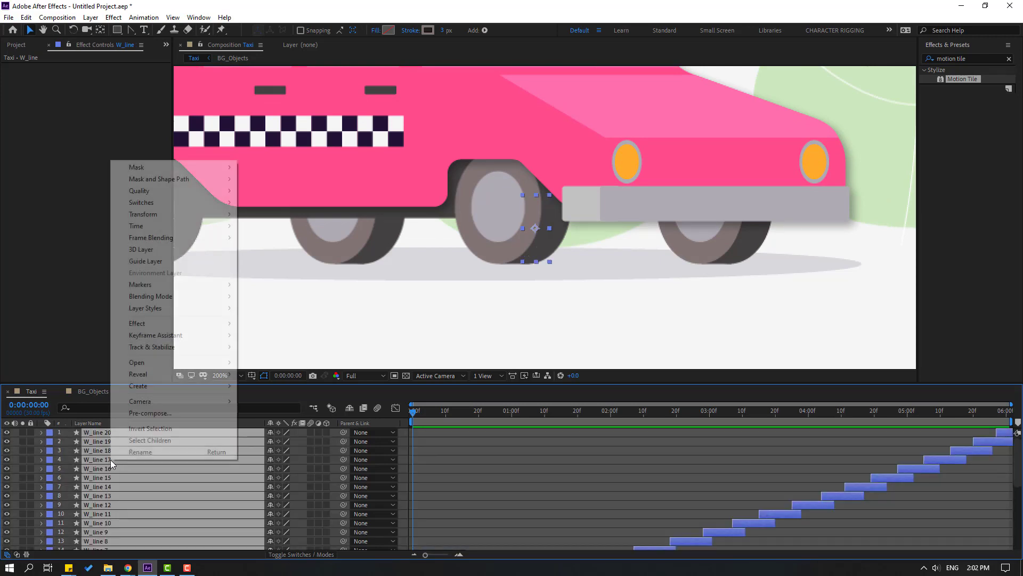
{"action": "left_click", "coordinate": [126, 415]}
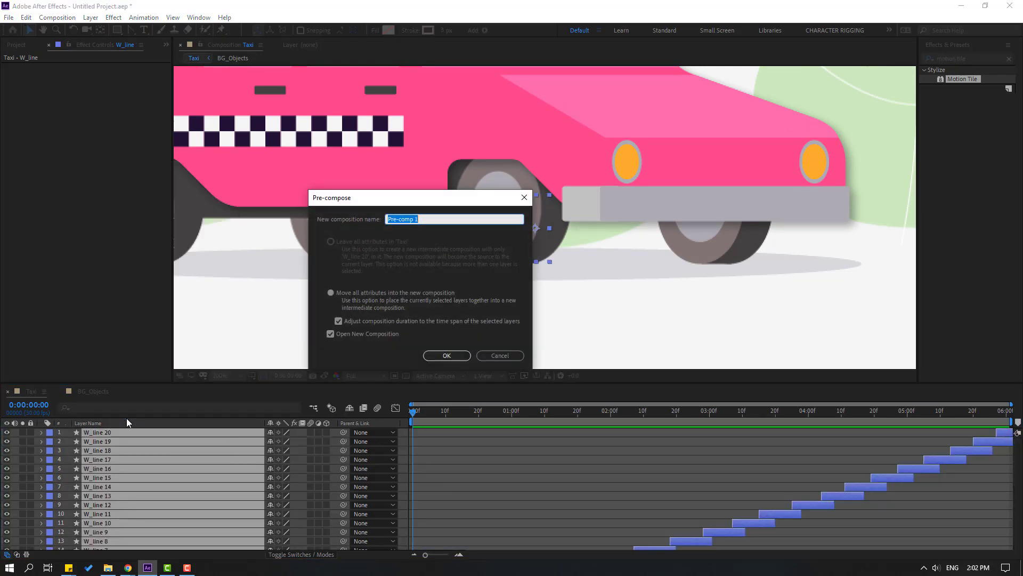
{"action": "type", "text": "line1"}
{"action": "key", "text": "Return"}
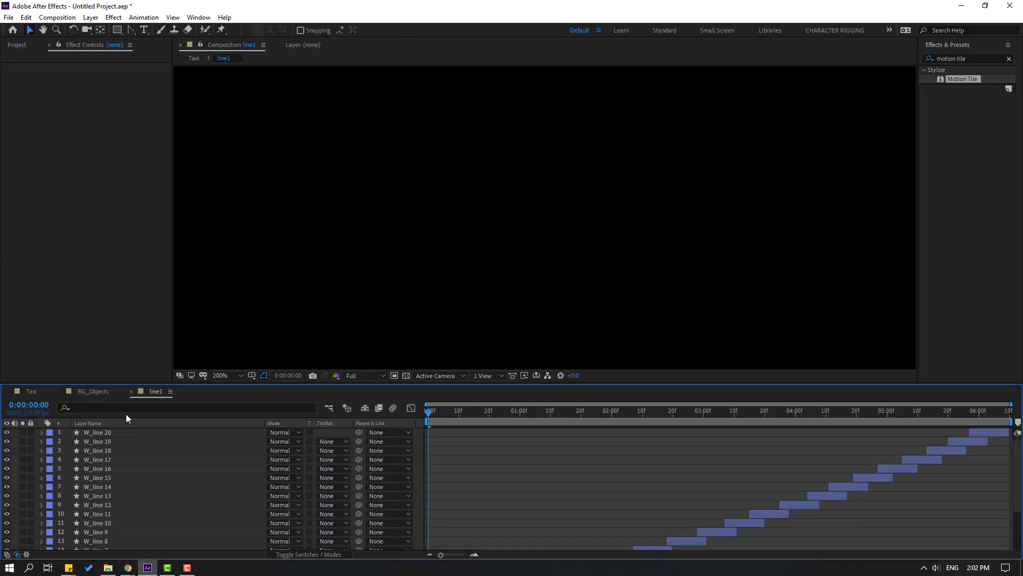
{"action": "left_click", "coordinate": [30, 392]}
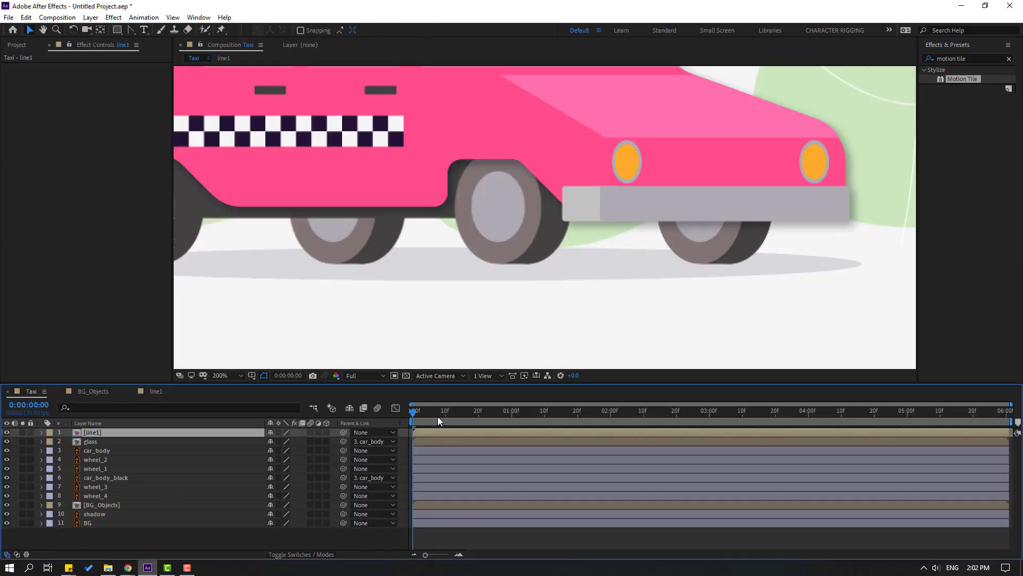
- Duplicate the line1 layer and check the wheel highlights around frame 9
{"action": "left_click_drag", "start_coordinate": [421, 415], "coordinate": [442, 414]}
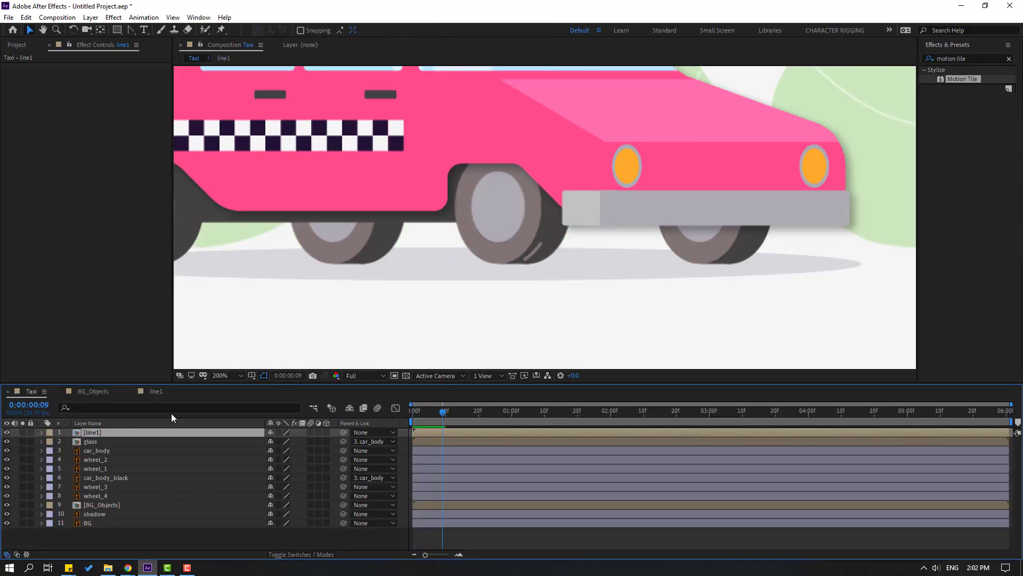
{"action": "key", "text": "ctrl+d"}
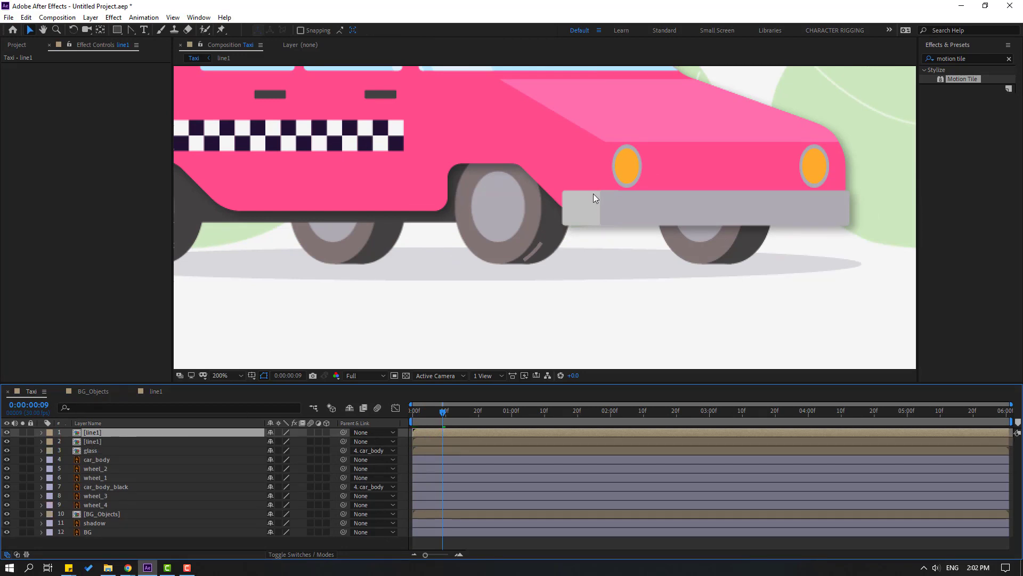
{"action": "key", "text": "period"}
{"action": "left_click_drag", "start_coordinate": [529, 315], "coordinate": [461, 300]}
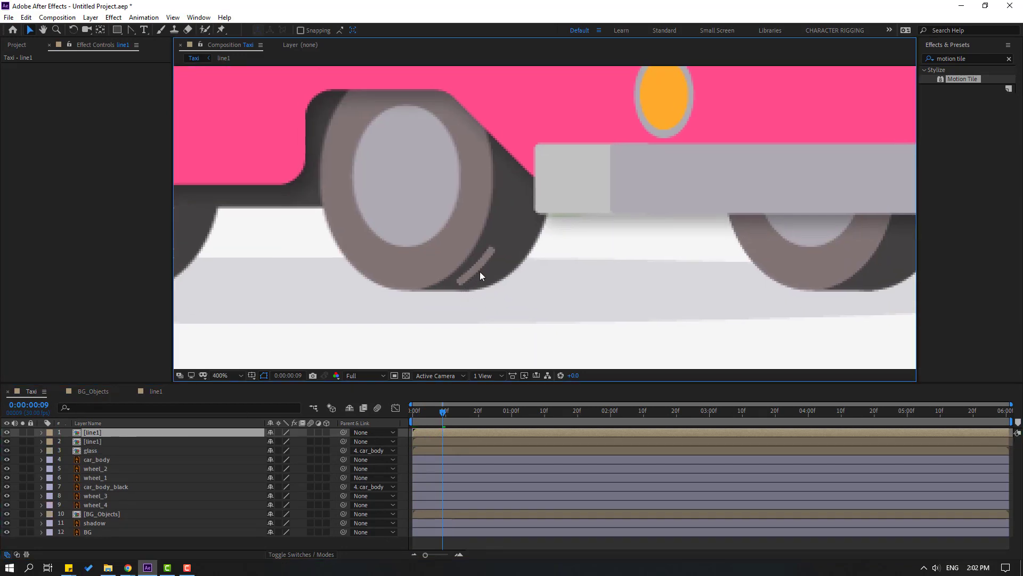
{"action": "left_click", "coordinate": [440, 411]}
{"action": "left_click_drag", "start_coordinate": [442, 411], "coordinate": [436, 411]}
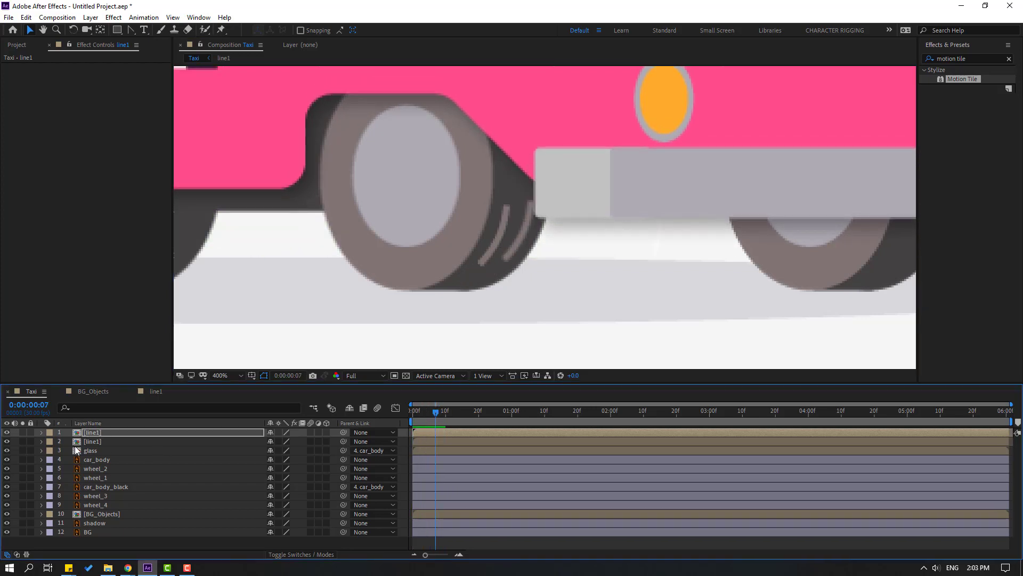
- Nudge the top line1 layer's wheel stroke slightly to the left
{"action": "left_click", "coordinate": [494, 241]}
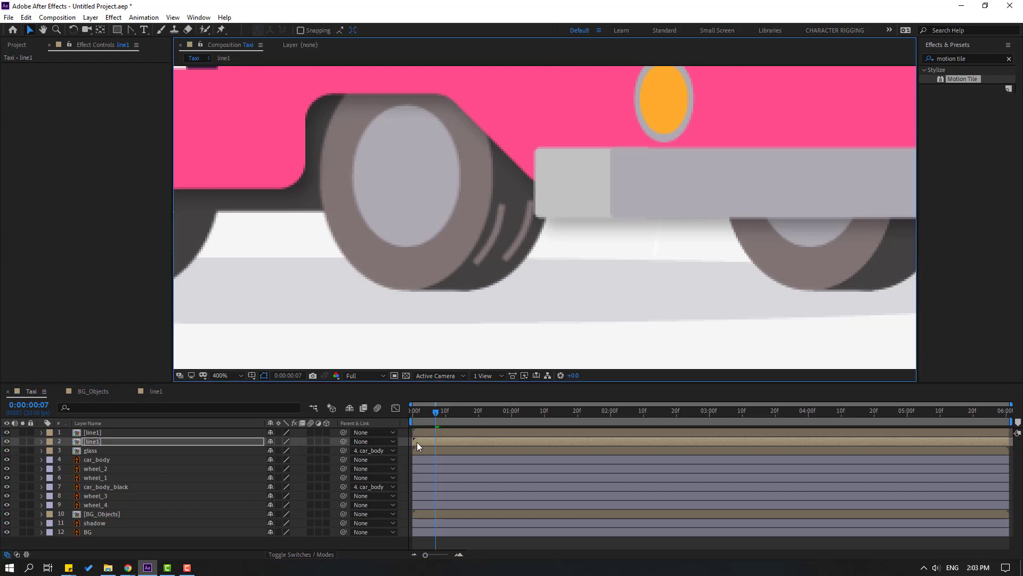
{"action": "left_click", "coordinate": [427, 433]}
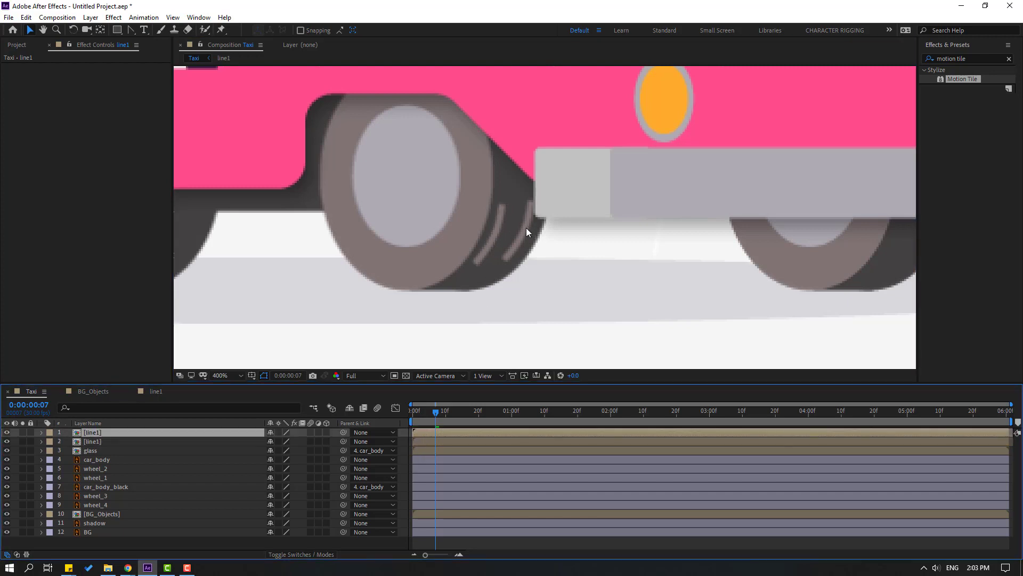
{"action": "left_click_drag", "start_coordinate": [526, 228], "coordinate": [517, 226]}
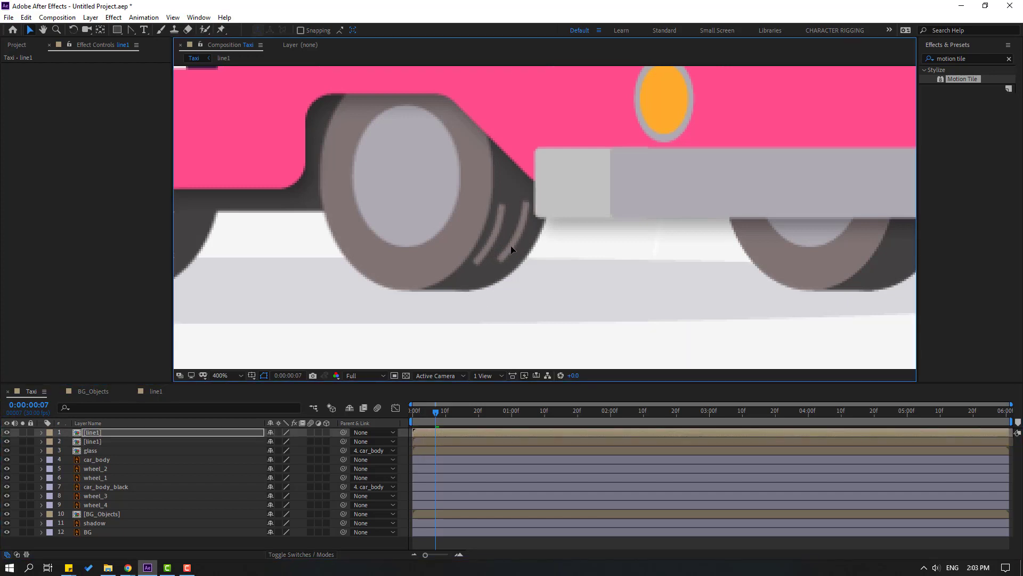
{"action": "scroll", "coordinate": [513, 245], "scroll_direction": "down", "scroll_amount": 2}
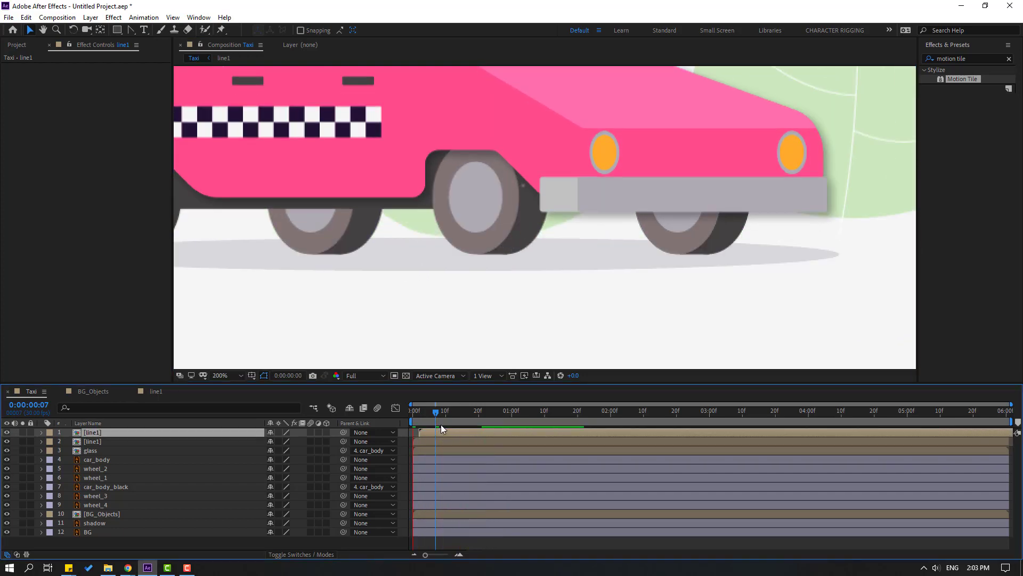
{"action": "scroll", "coordinate": [434, 238], "scroll_direction": "down", "scroll_amount": 4}
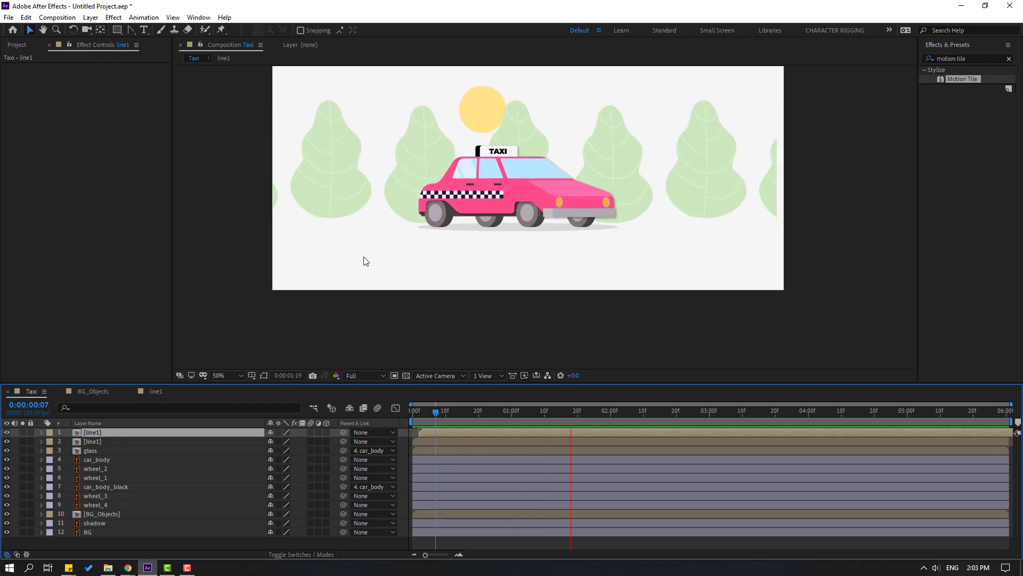
{"action": "scroll", "coordinate": [523, 264], "scroll_direction": "up", "scroll_amount": 4}
- Pre-compose both line1 layers into a composition named 1
{"action": "left_click", "coordinate": [427, 409]}
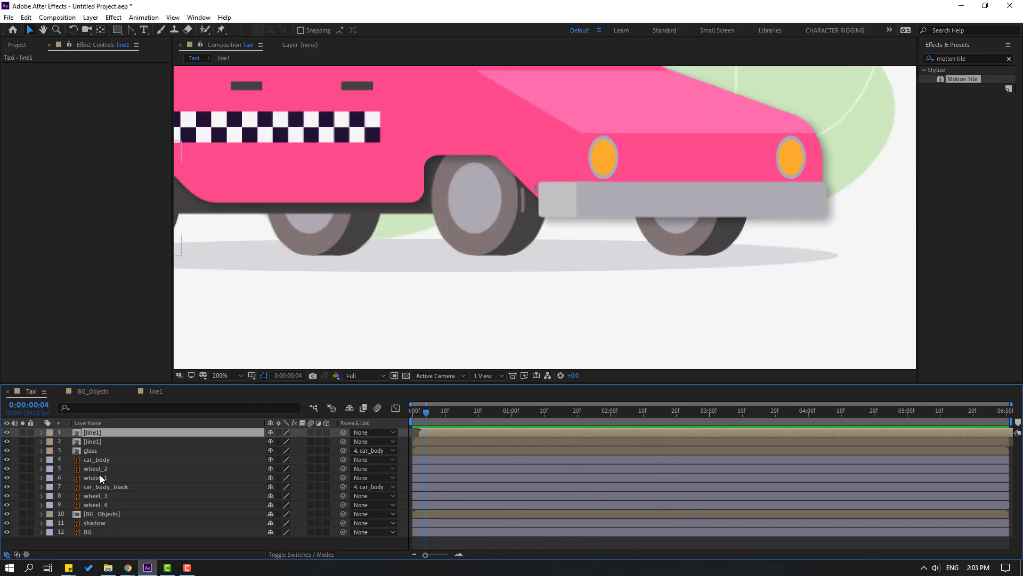
{"action": "left_click", "coordinate": [94, 440]}
{"action": "left_click", "coordinate": [101, 434], "text": "shift"}
{"action": "right_click", "coordinate": [96, 431]}
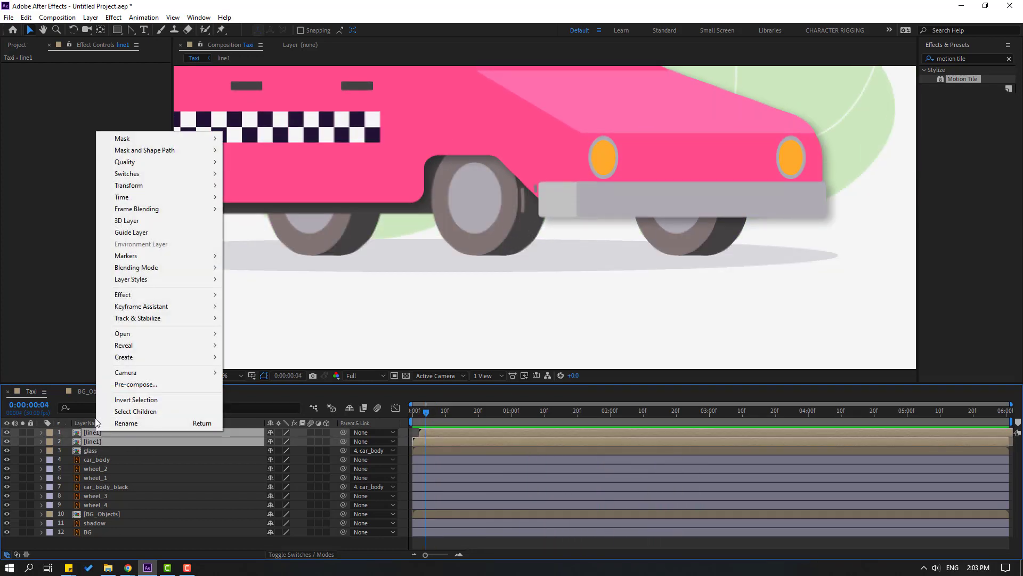
{"action": "left_click", "coordinate": [125, 385]}
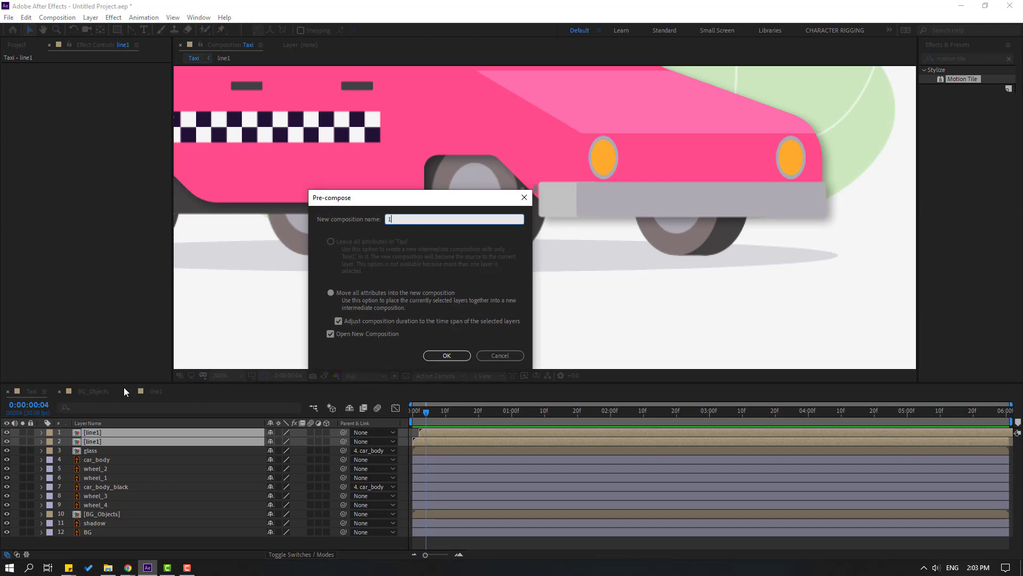
{"action": "type", "text": "1"}
{"action": "left_click", "coordinate": [448, 355]}
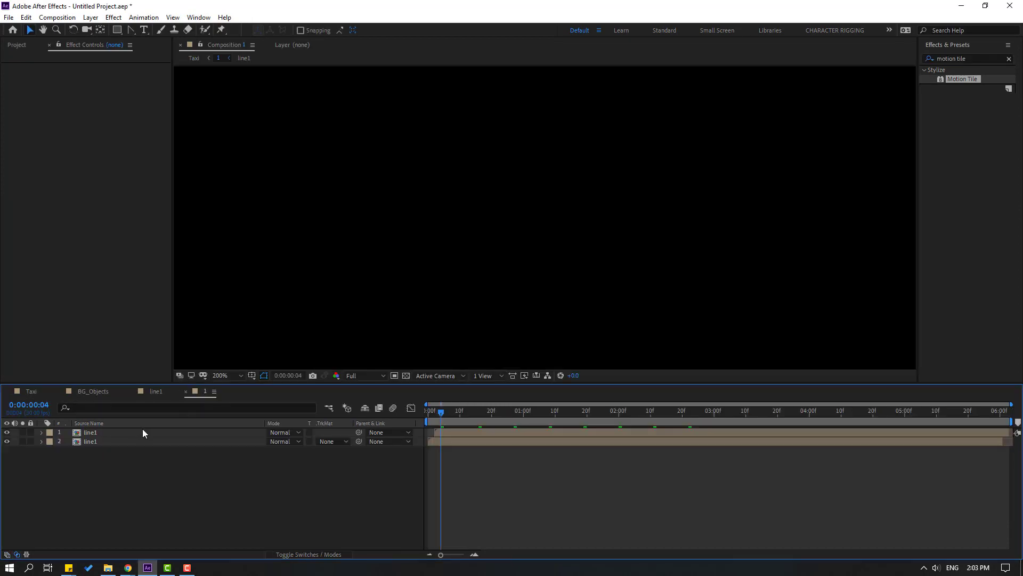
- In the Taxi composition, move the 1 precomp layer below car_body
{"action": "left_click", "coordinate": [33, 391]}
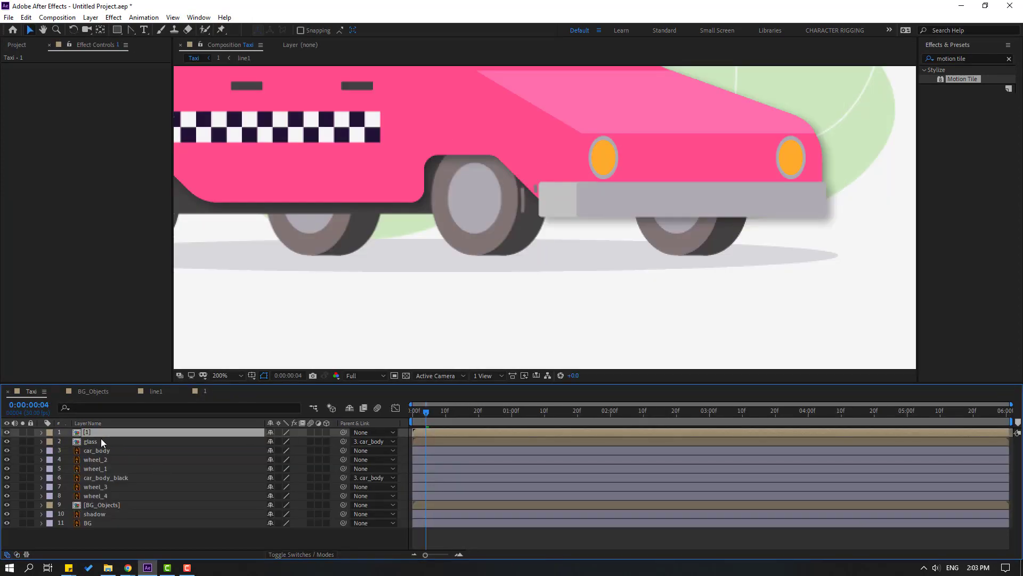
{"action": "left_click_drag", "start_coordinate": [85, 436], "coordinate": [127, 451]}
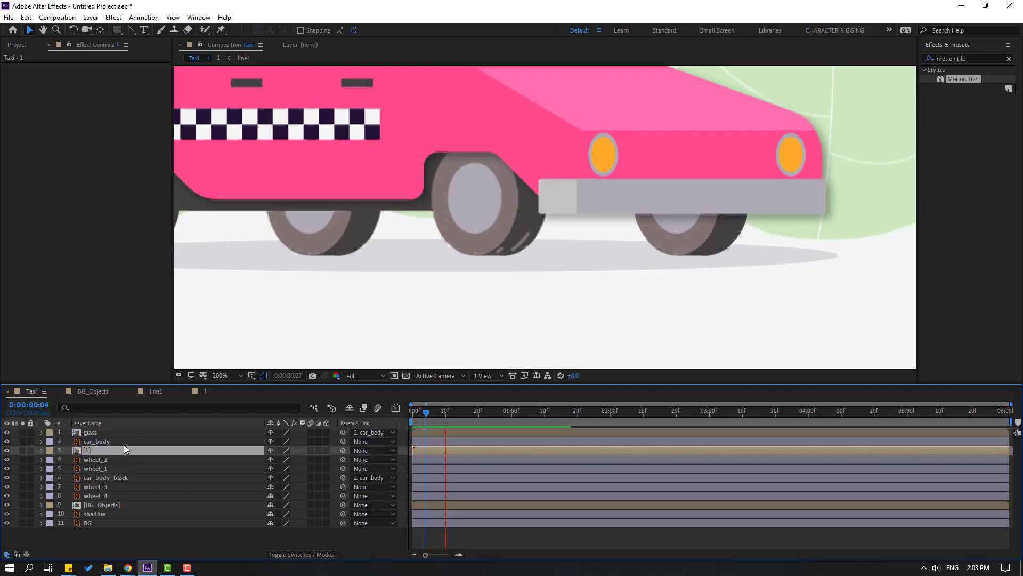
{"action": "scroll", "coordinate": [382, 308], "scroll_direction": "down", "scroll_amount": 4}
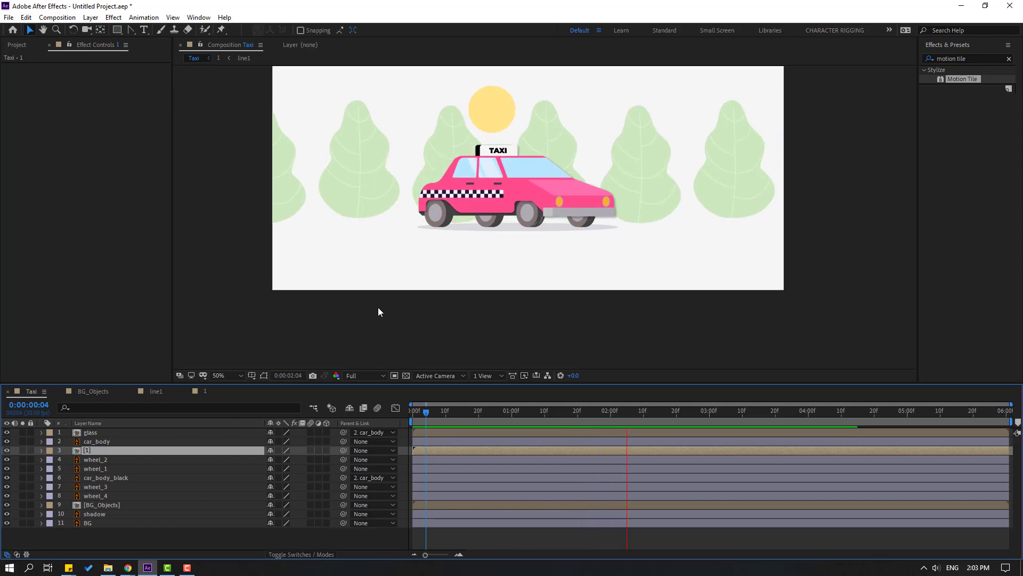
{"action": "scroll", "coordinate": [487, 301], "scroll_direction": "up", "scroll_amount": 4}
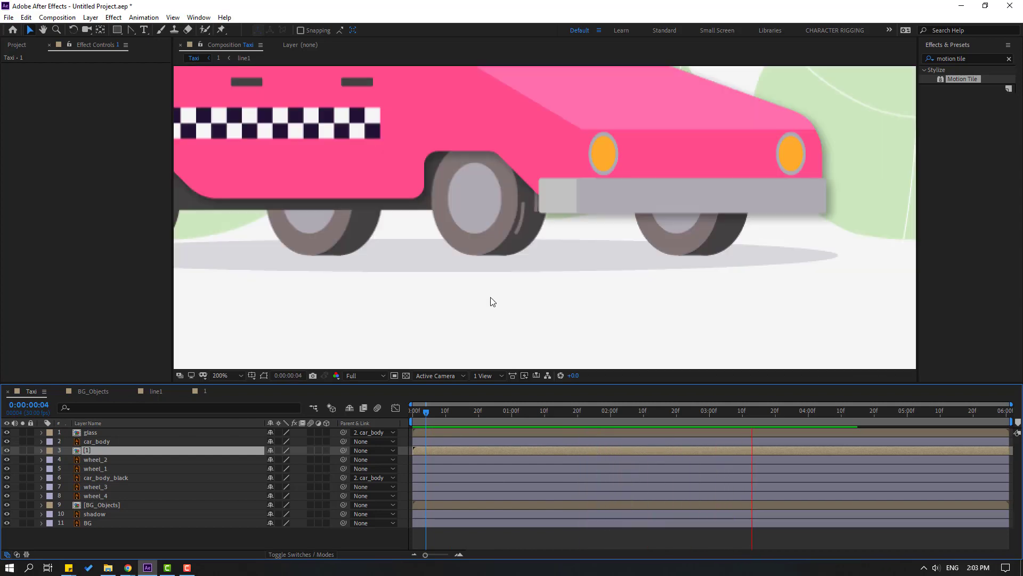
- Duplicate the 1 wheel-line precomp and scrub frames 6–8 to check the rear wheel lines
{"action": "left_click", "coordinate": [415, 411]}
{"action": "key", "text": "ctrl+d"}
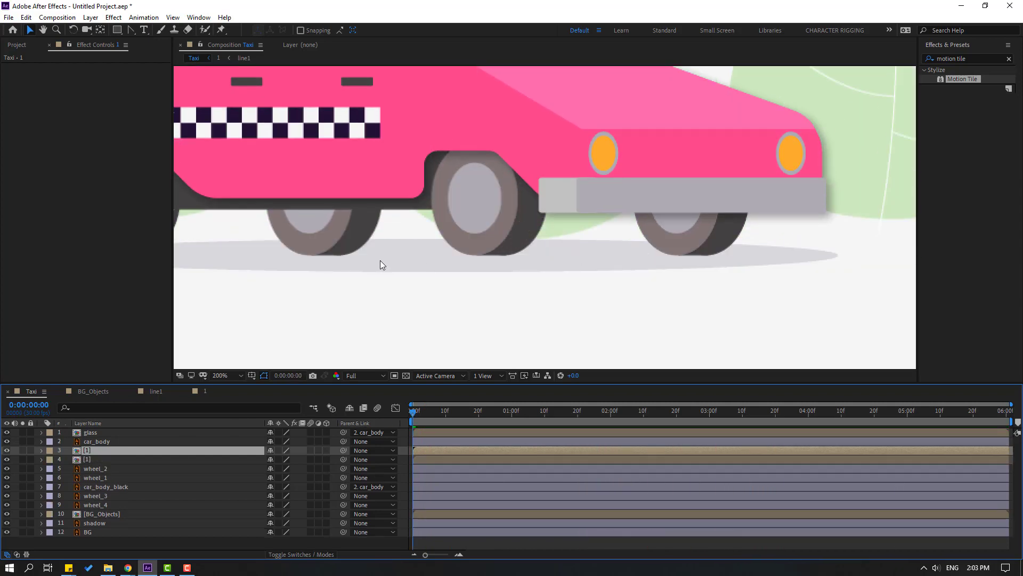
{"action": "left_click_drag", "start_coordinate": [379, 263], "coordinate": [550, 267]}
{"action": "left_click_drag", "start_coordinate": [418, 414], "coordinate": [433, 413]}
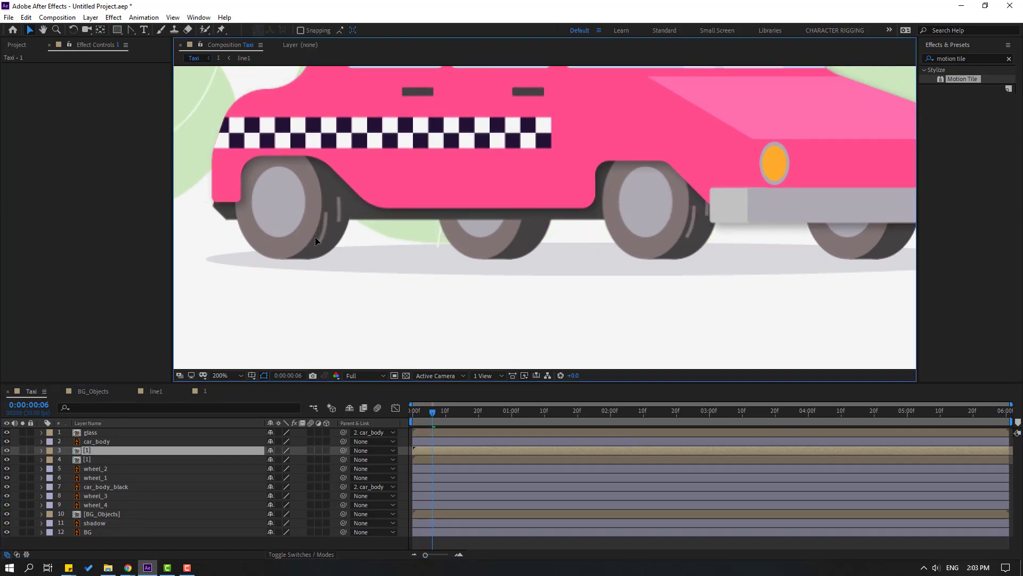
{"action": "left_click_drag", "start_coordinate": [423, 419], "coordinate": [502, 411]}
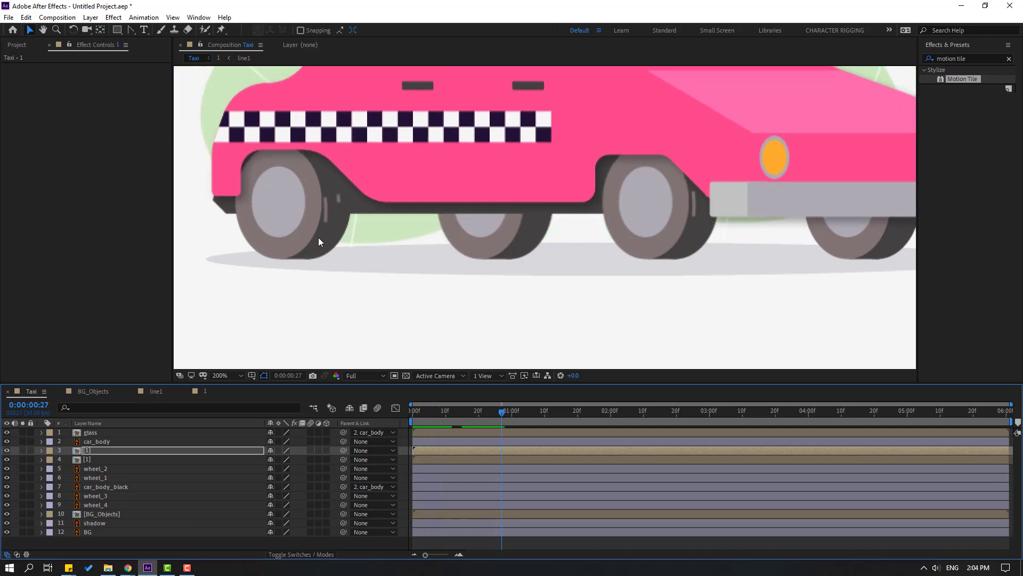
{"action": "left_click", "coordinate": [440, 412]}
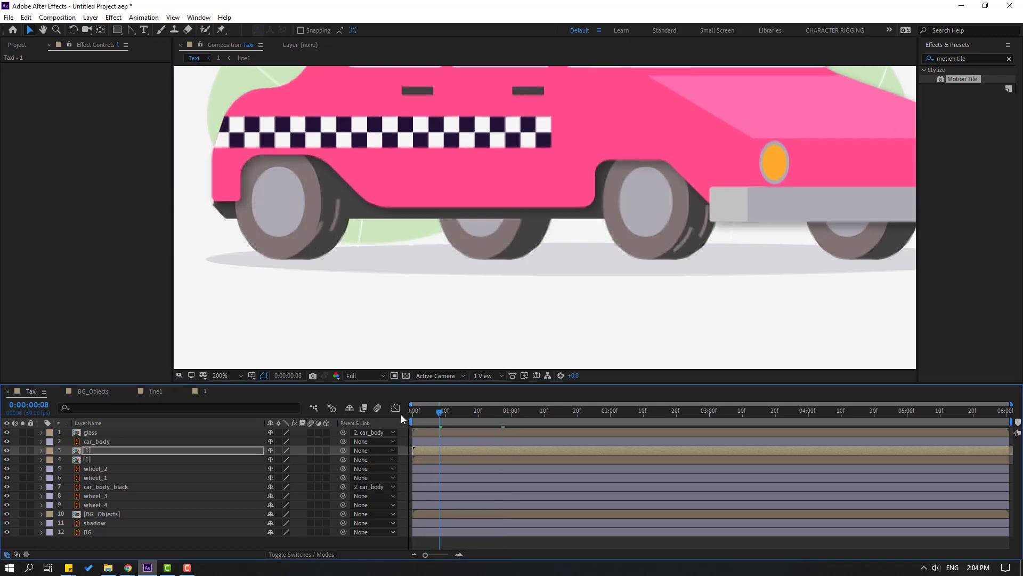
{"action": "left_click_drag", "start_coordinate": [440, 413], "coordinate": [520, 414]}
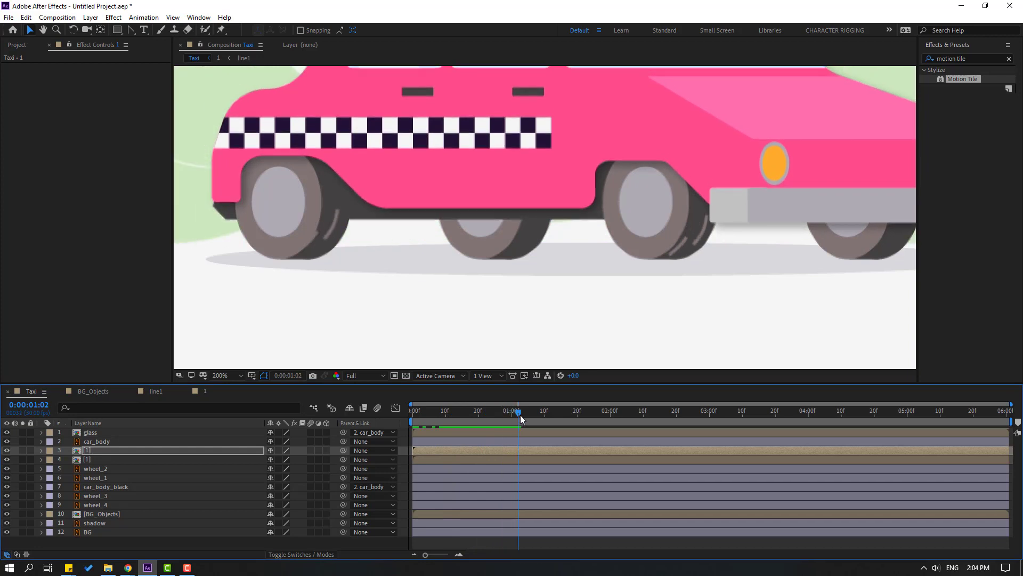
- Add more copies of precomp 1, placing one between car_body_black and wheel_3, and preview
{"action": "key", "text": "ctrl+d"}
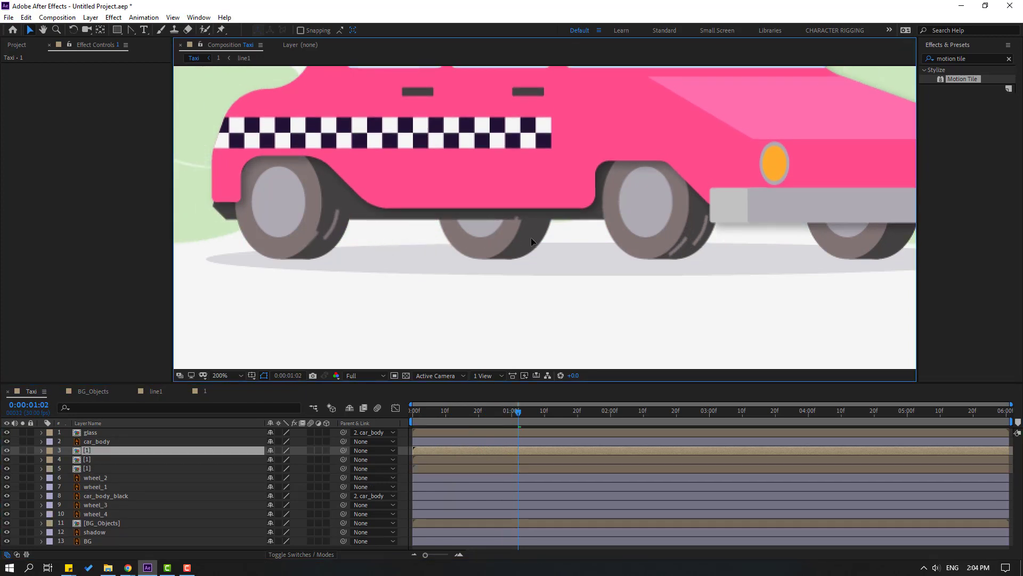
{"action": "key", "text": "Return"}
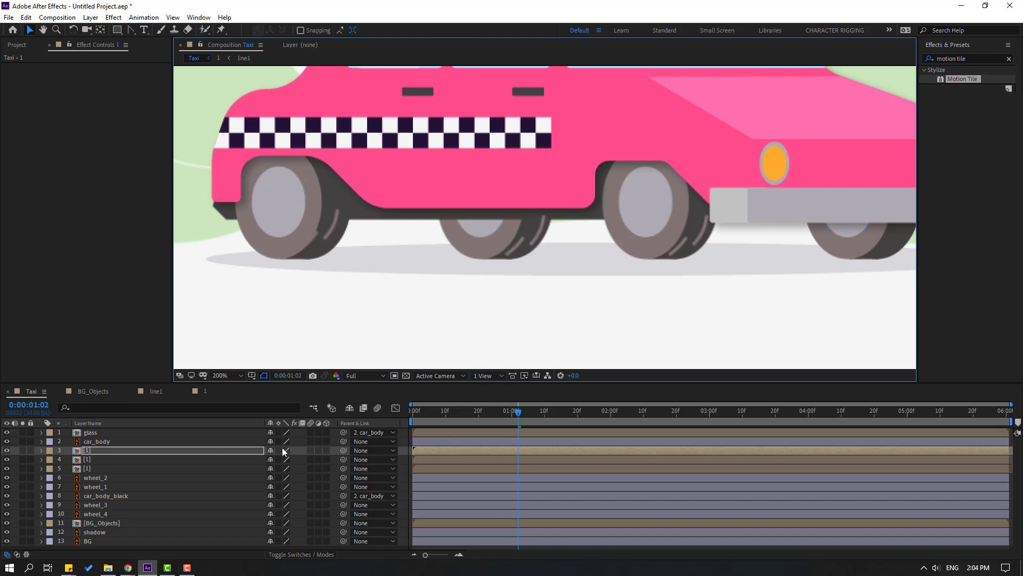
{"action": "left_click_drag", "start_coordinate": [85, 450], "coordinate": [149, 500]}
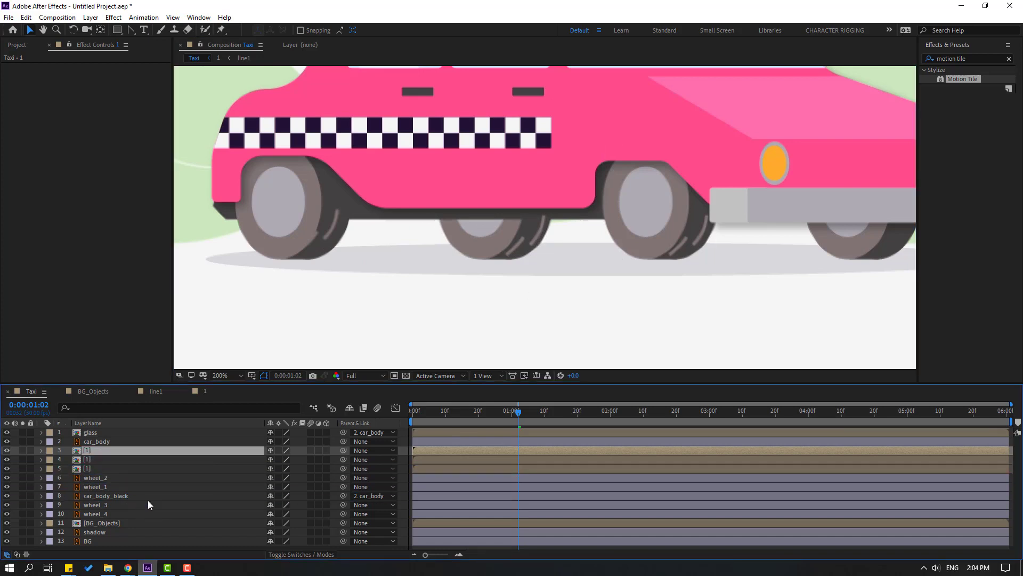
{"action": "key", "text": "space"}
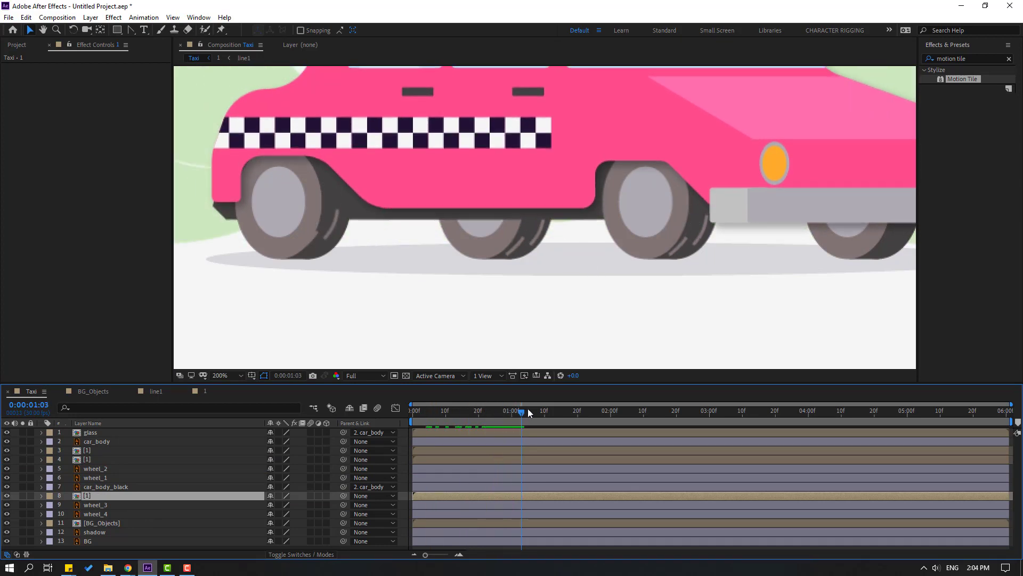
{"action": "key", "text": "ctrl+d"}
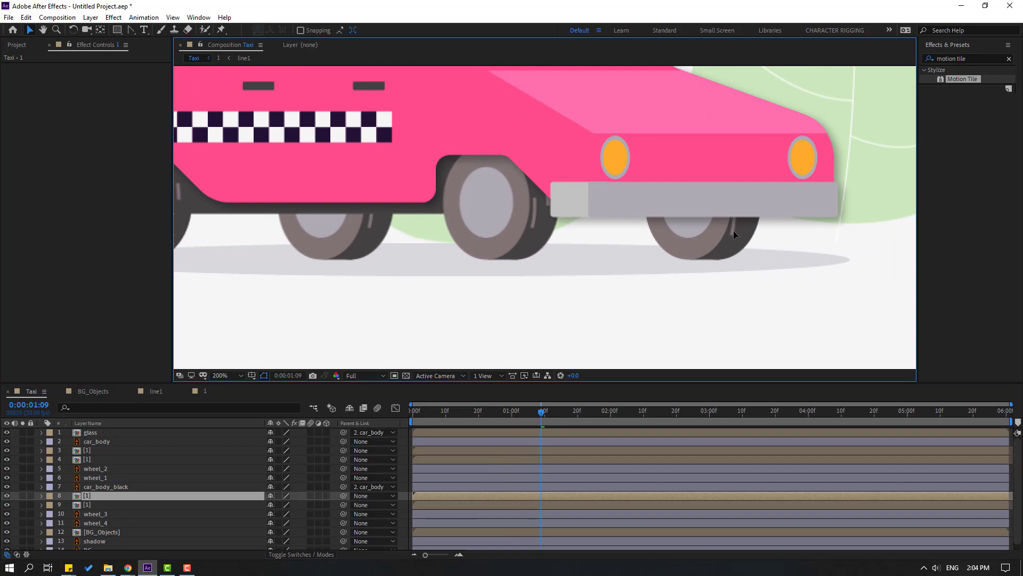
{"action": "left_click_drag", "start_coordinate": [551, 409], "coordinate": [591, 411]}
{"action": "left_click", "coordinate": [718, 273]}
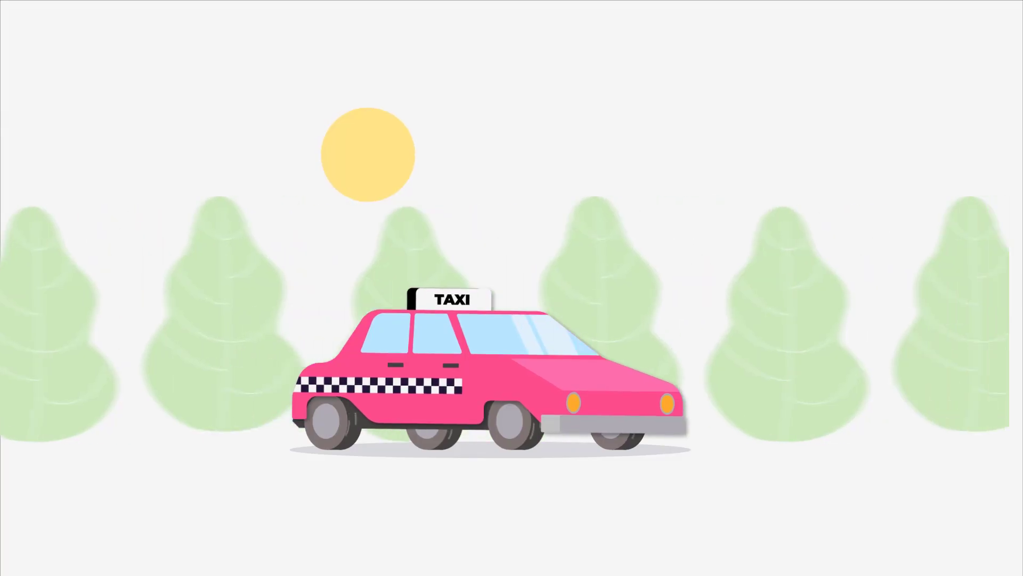